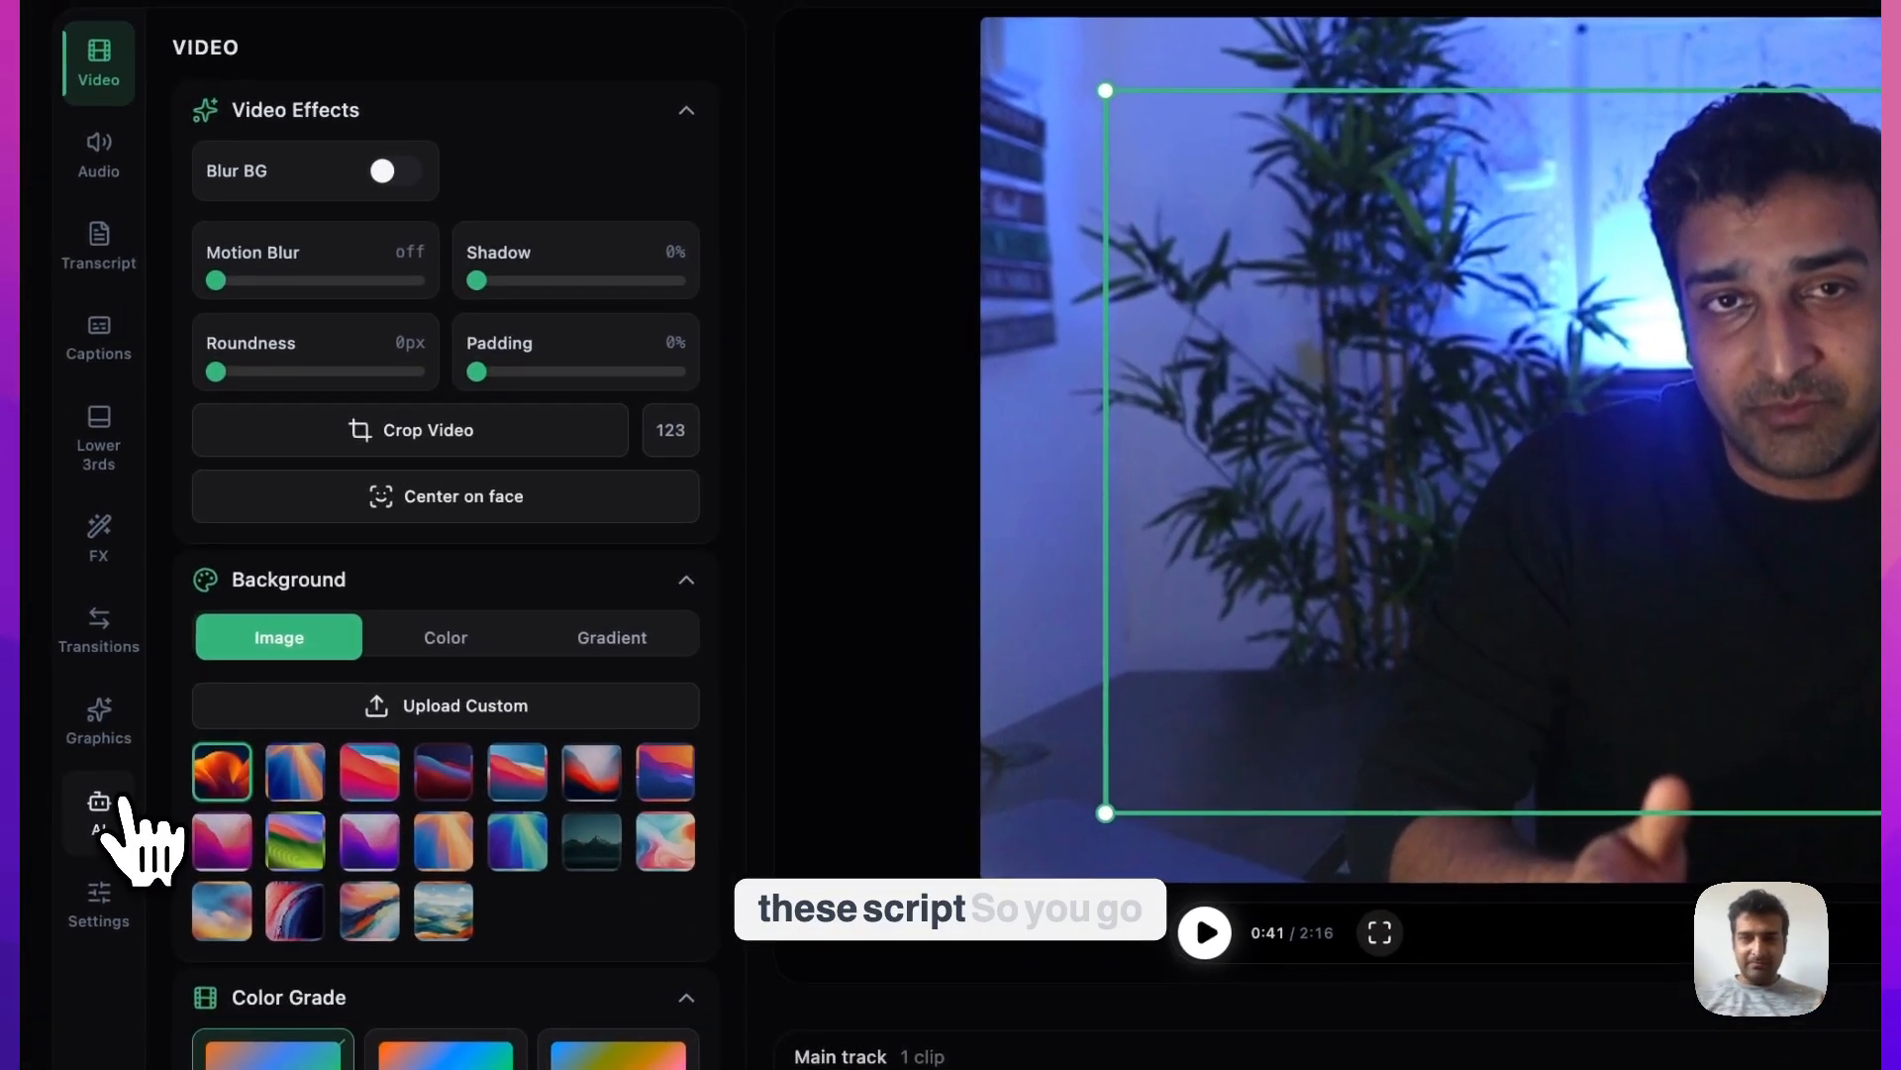
# Sign in to the AI assistant's OpenAI provider with the existing ChatGPT Plus / Pro account, authorize Codex, and return to PandaStudio
pyautogui.click(117, 804)
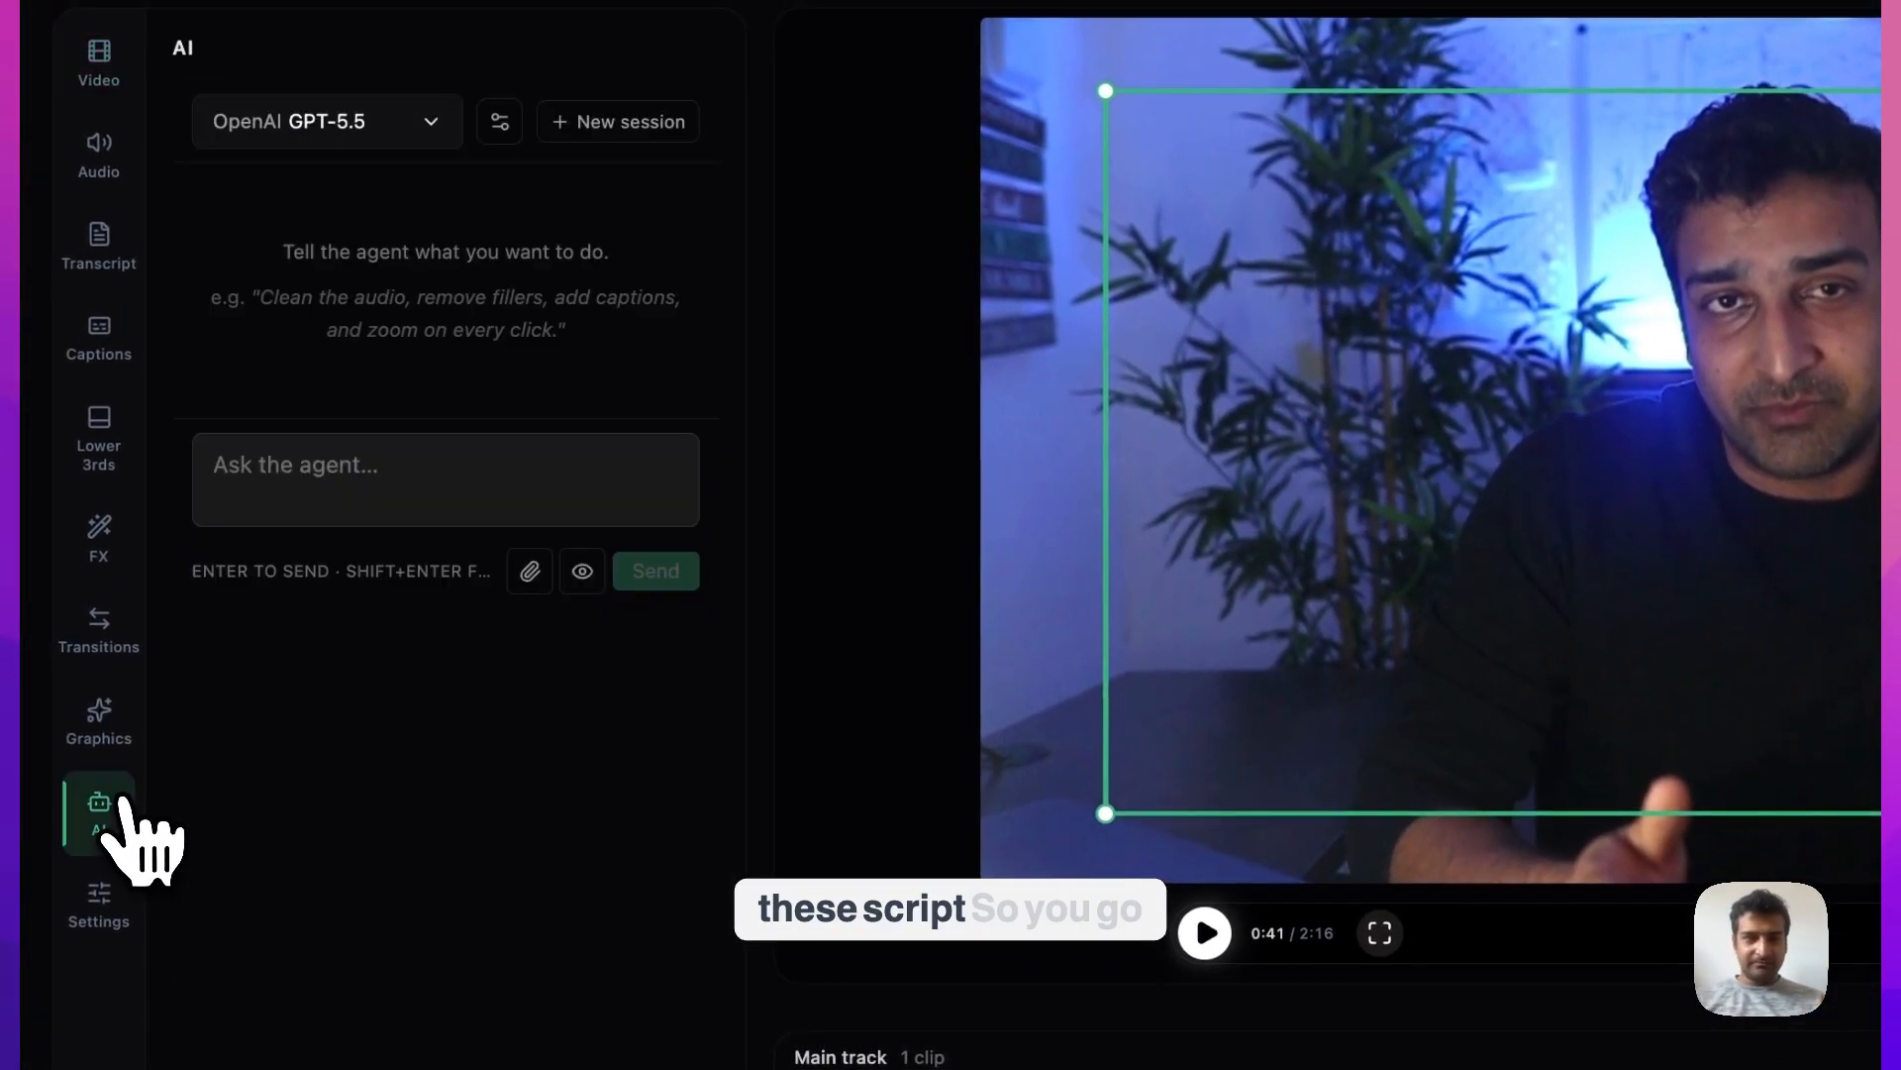
pyautogui.click(500, 121)
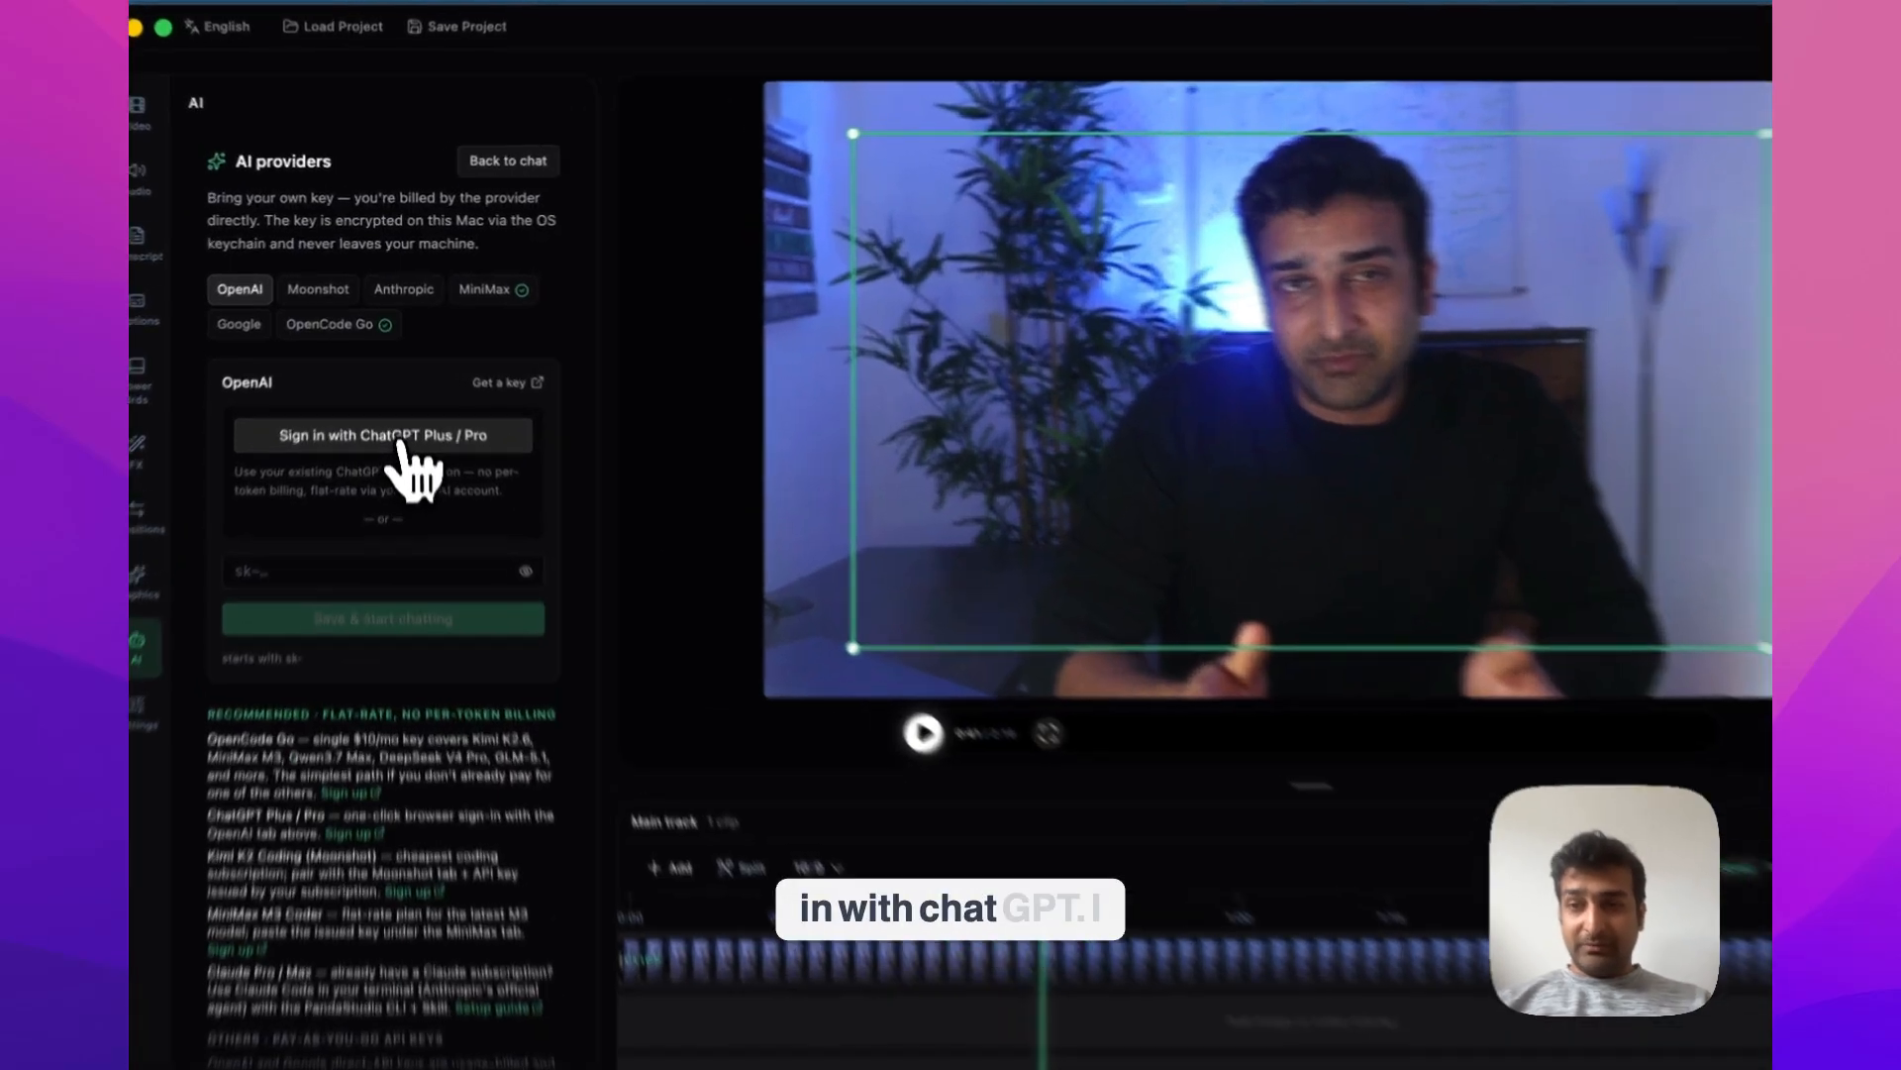
pyautogui.click(396, 402)
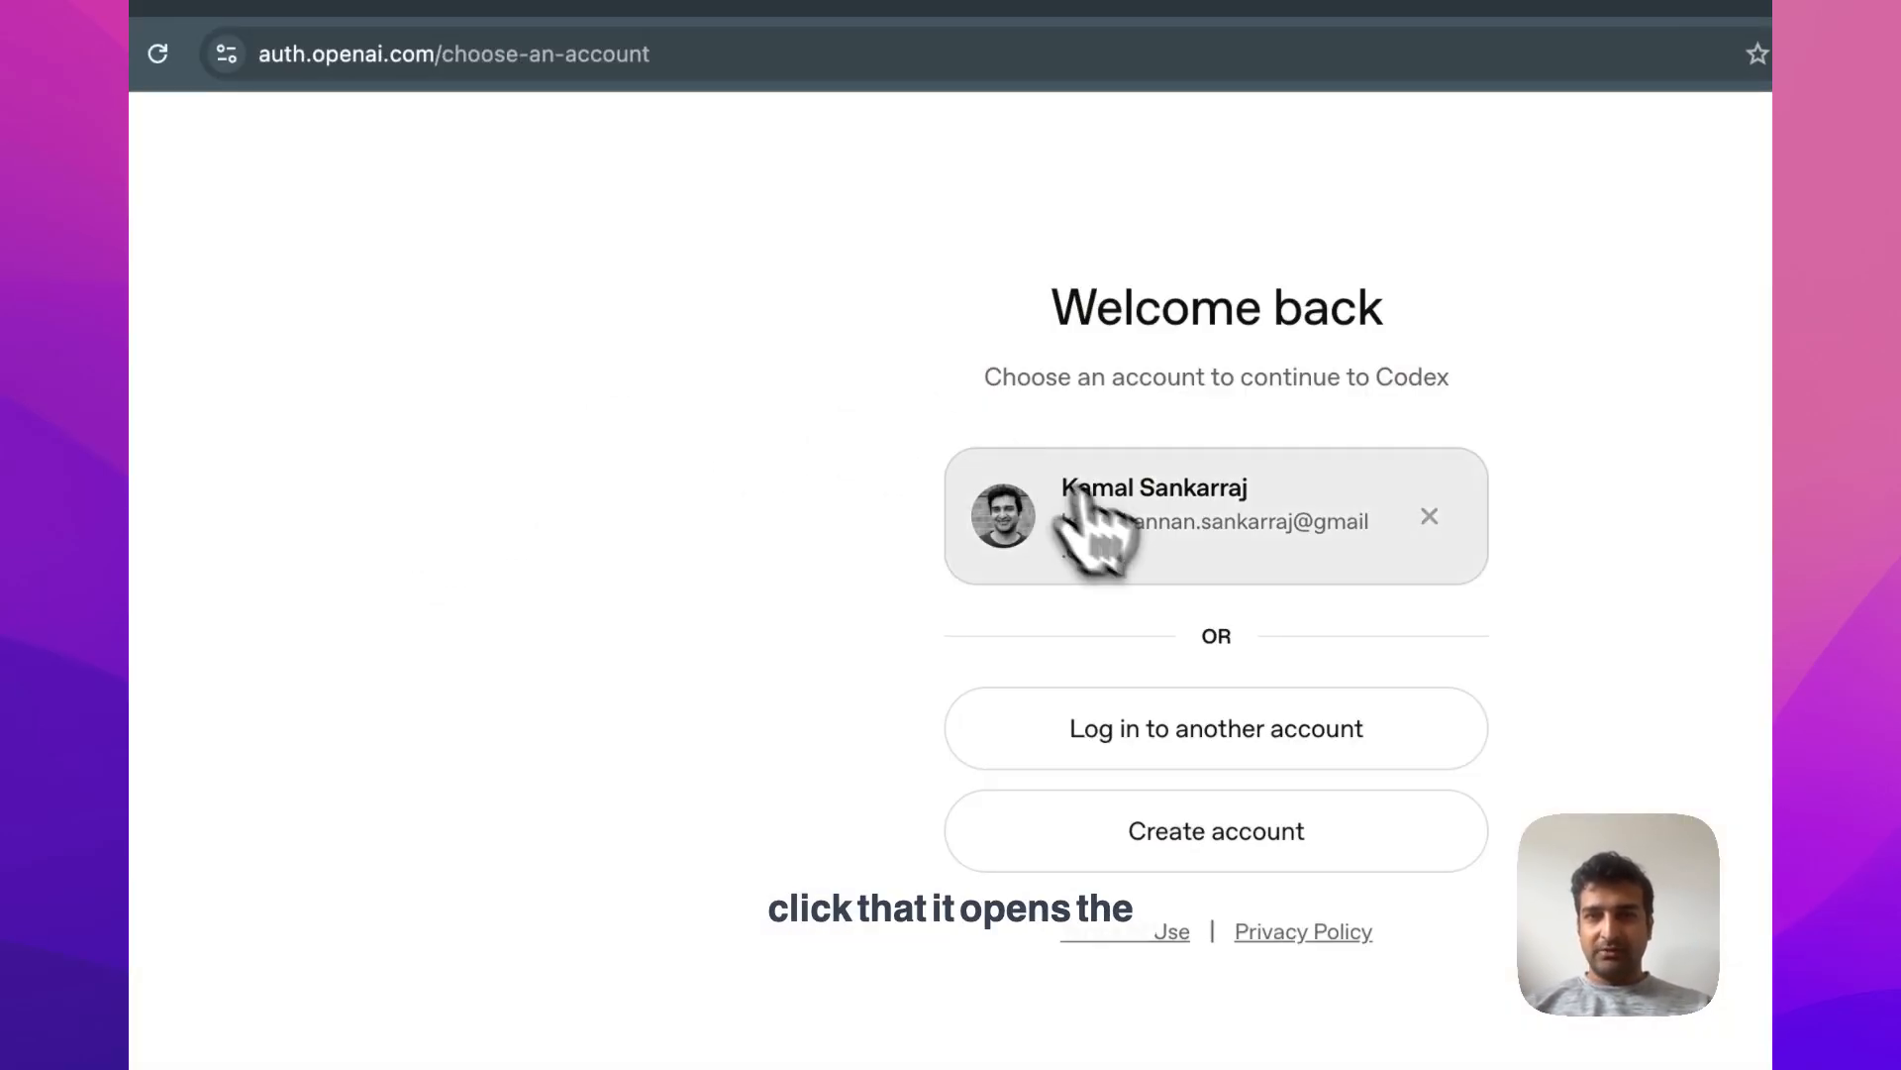
pyautogui.click(1137, 534)
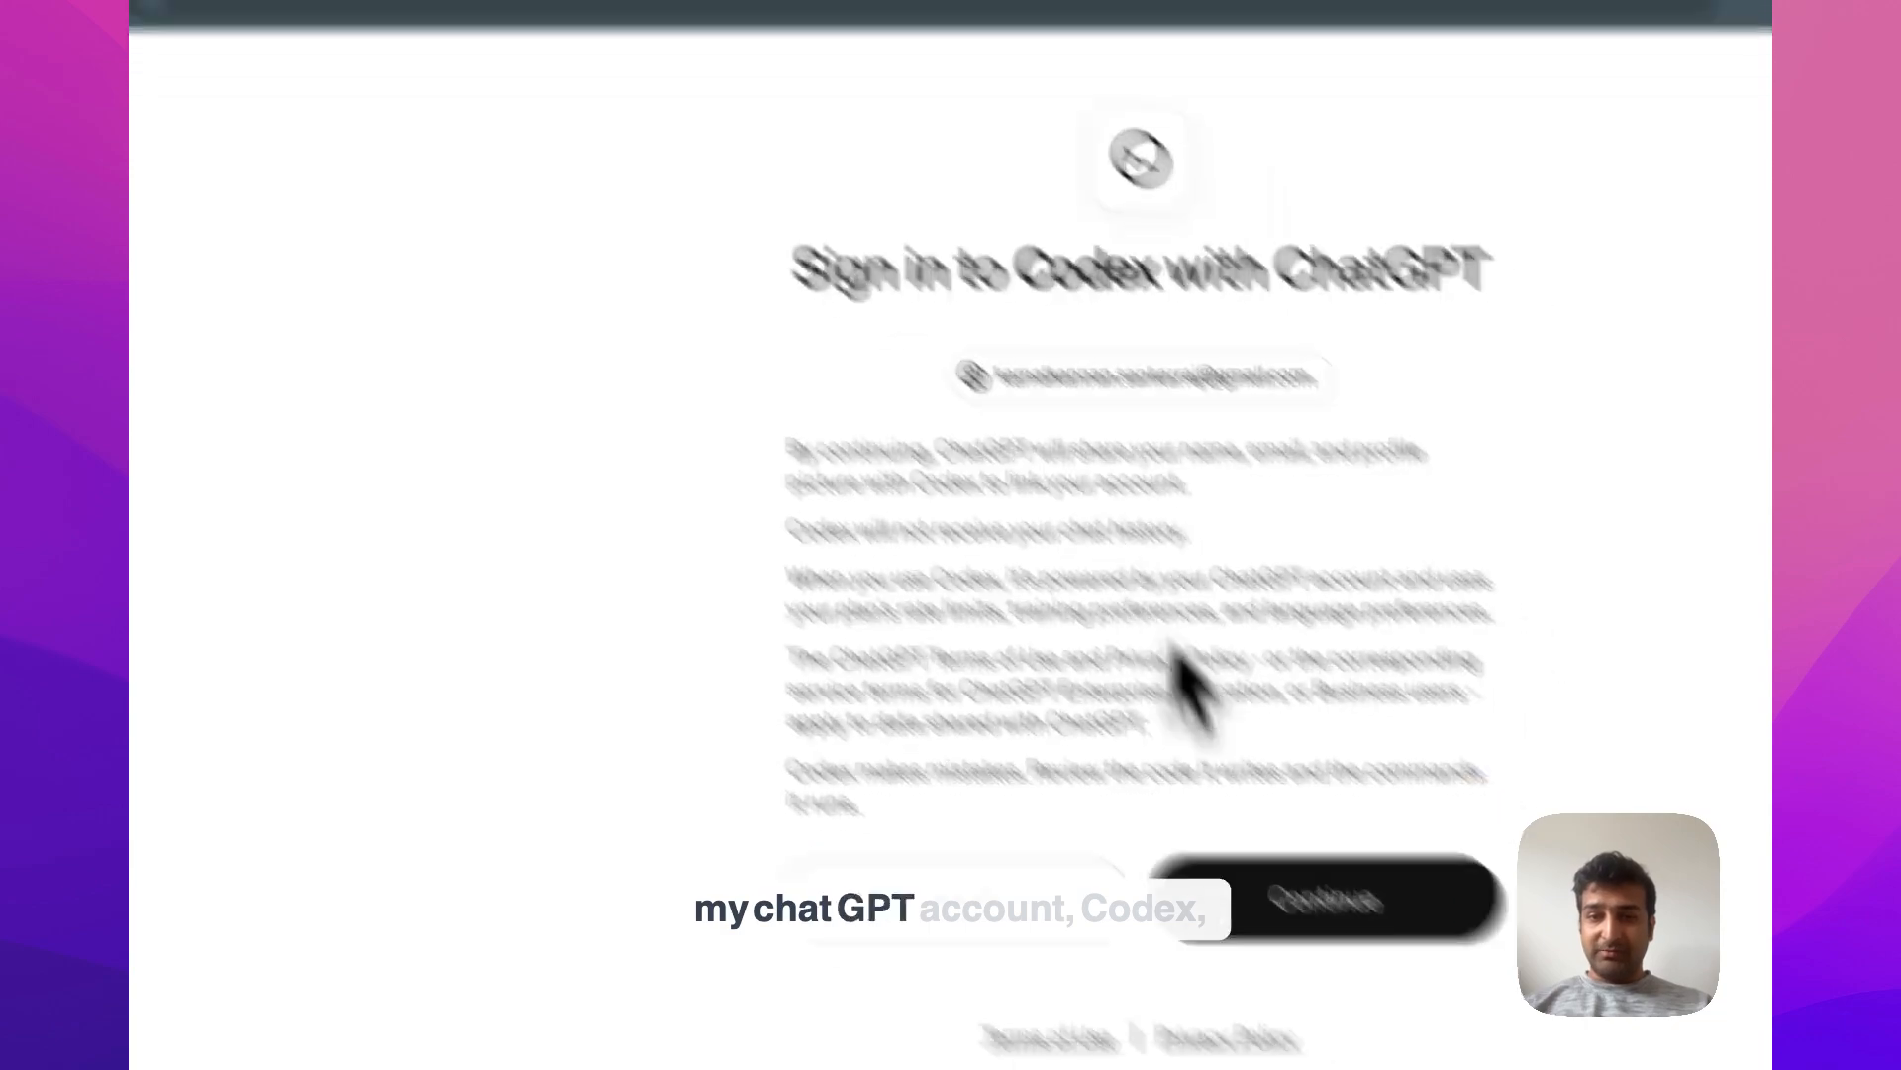
pyautogui.click(1426, 966)
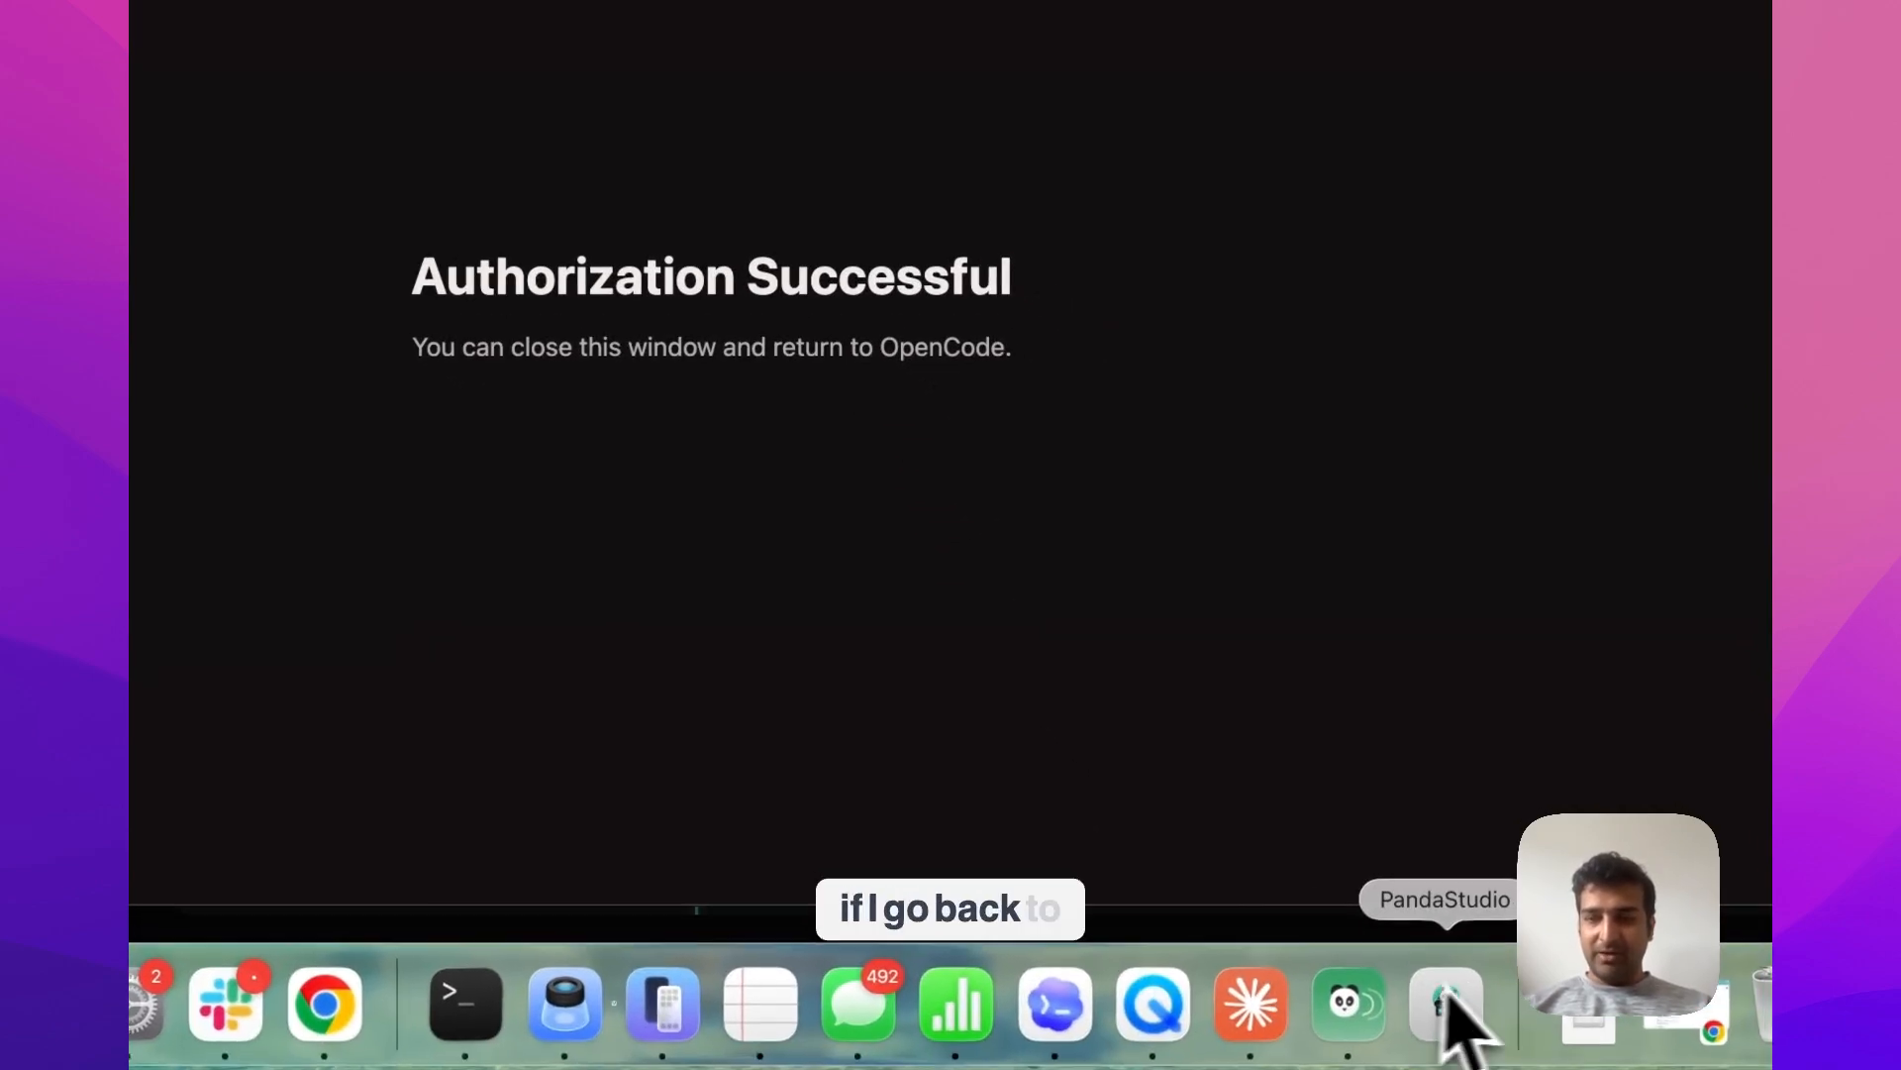
pyautogui.click(1441, 1015)
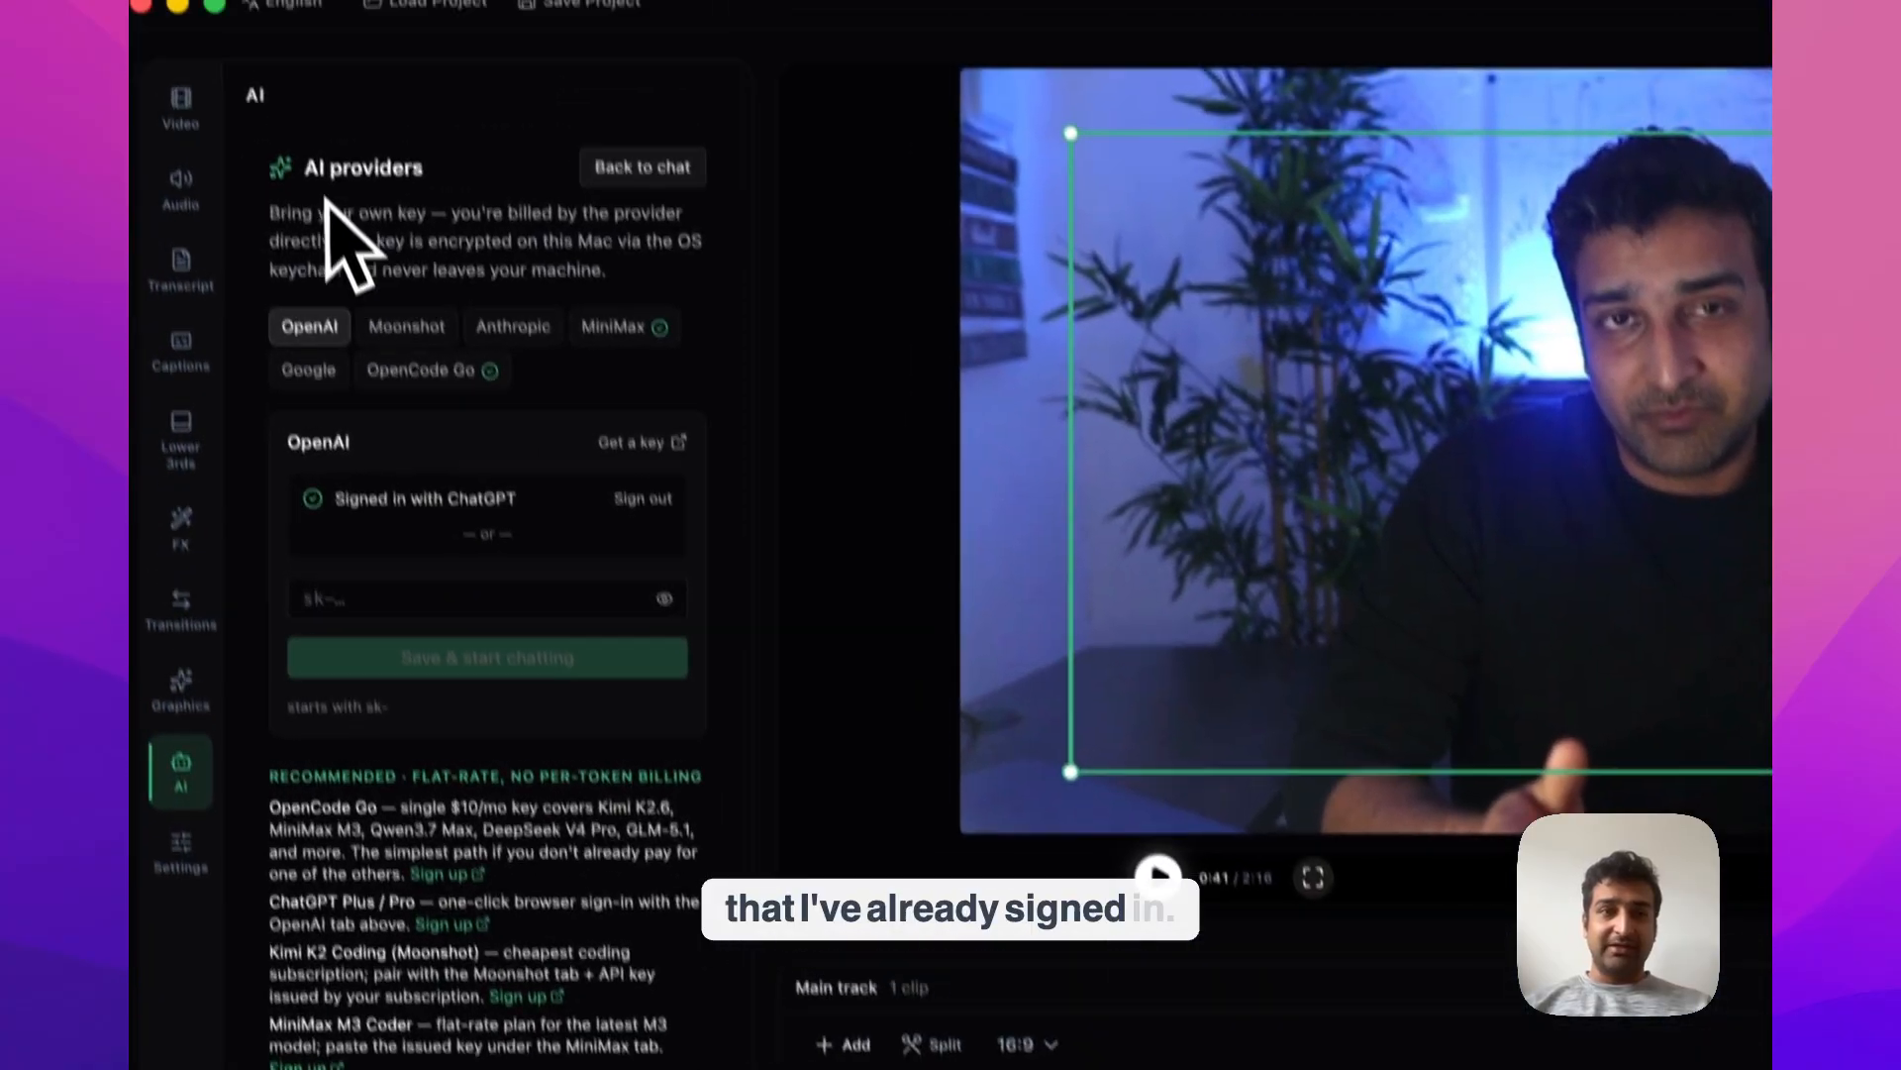
# Return from the AI provider settings to the agent chat and select OpenAI GPT-5.5 as its model
pyautogui.click(595, 341)
pyautogui.click(406, 534)
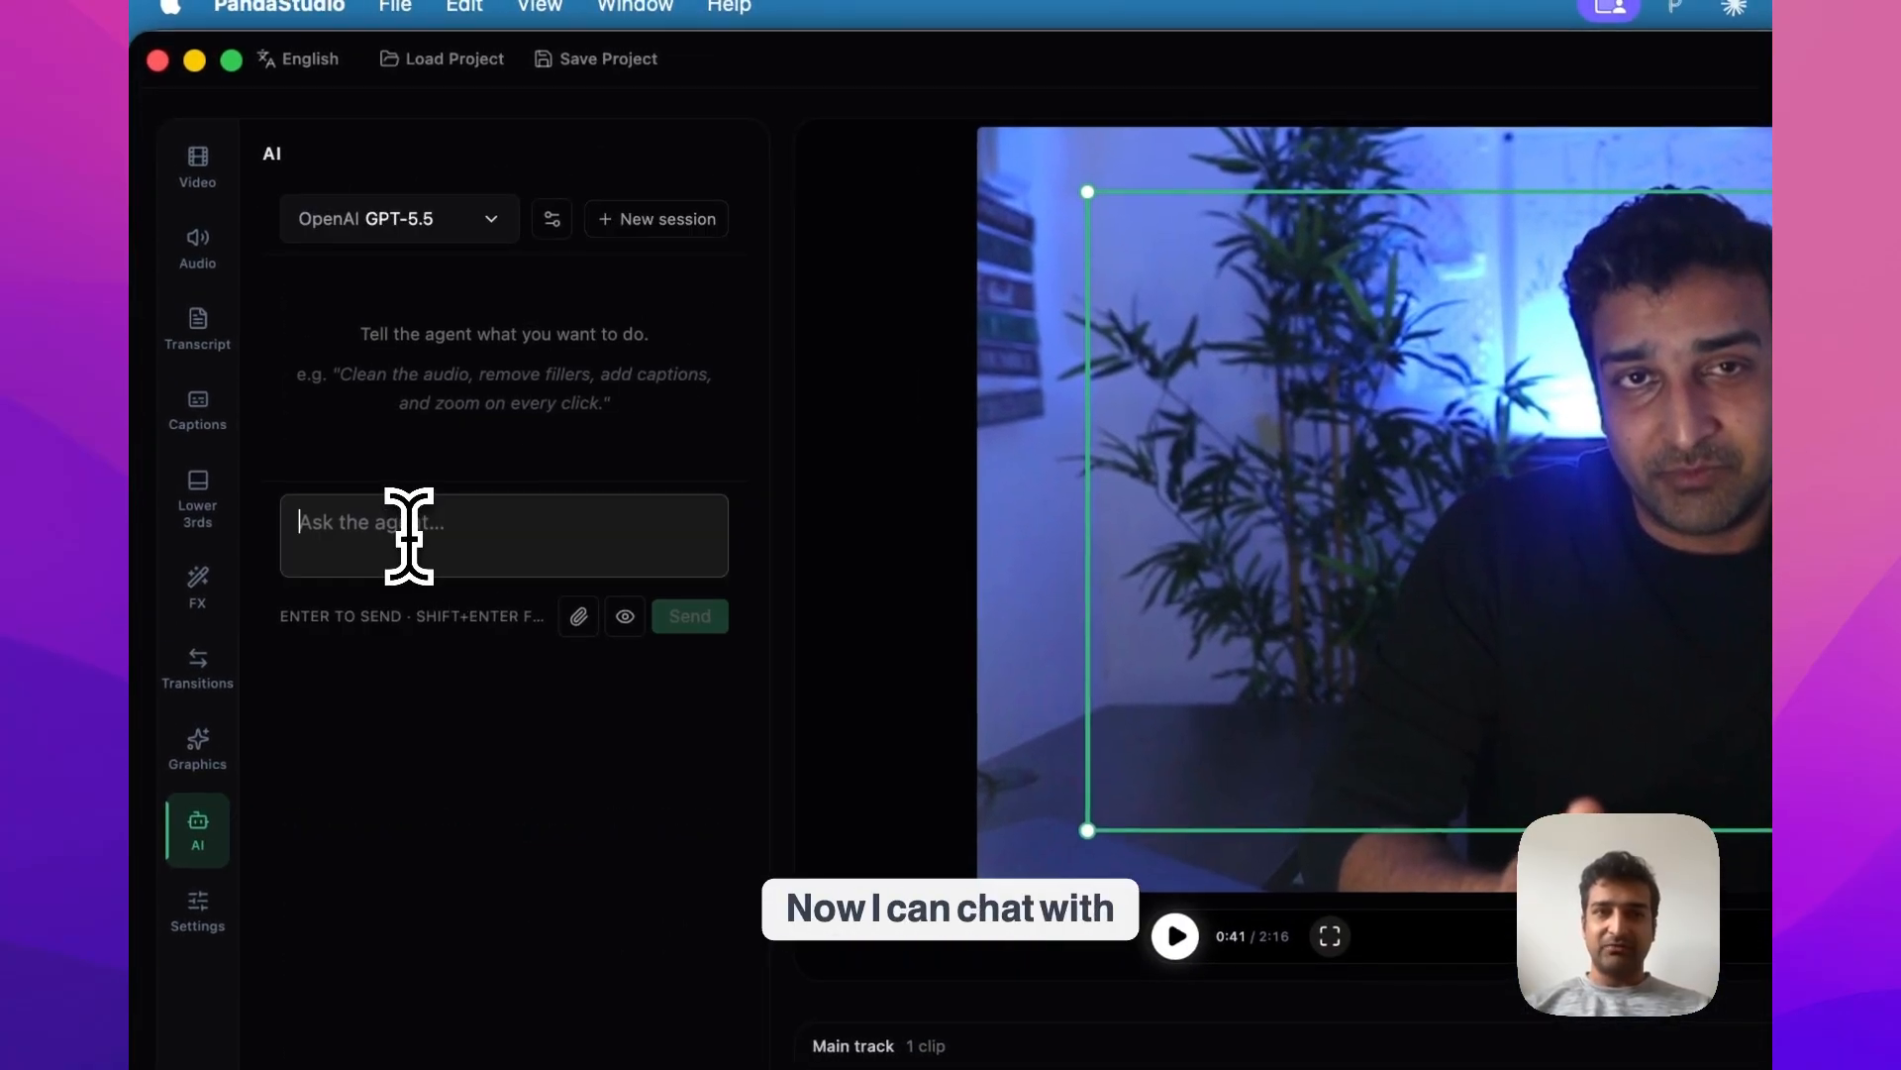
pyautogui.click(416, 223)
pyautogui.click(404, 339)
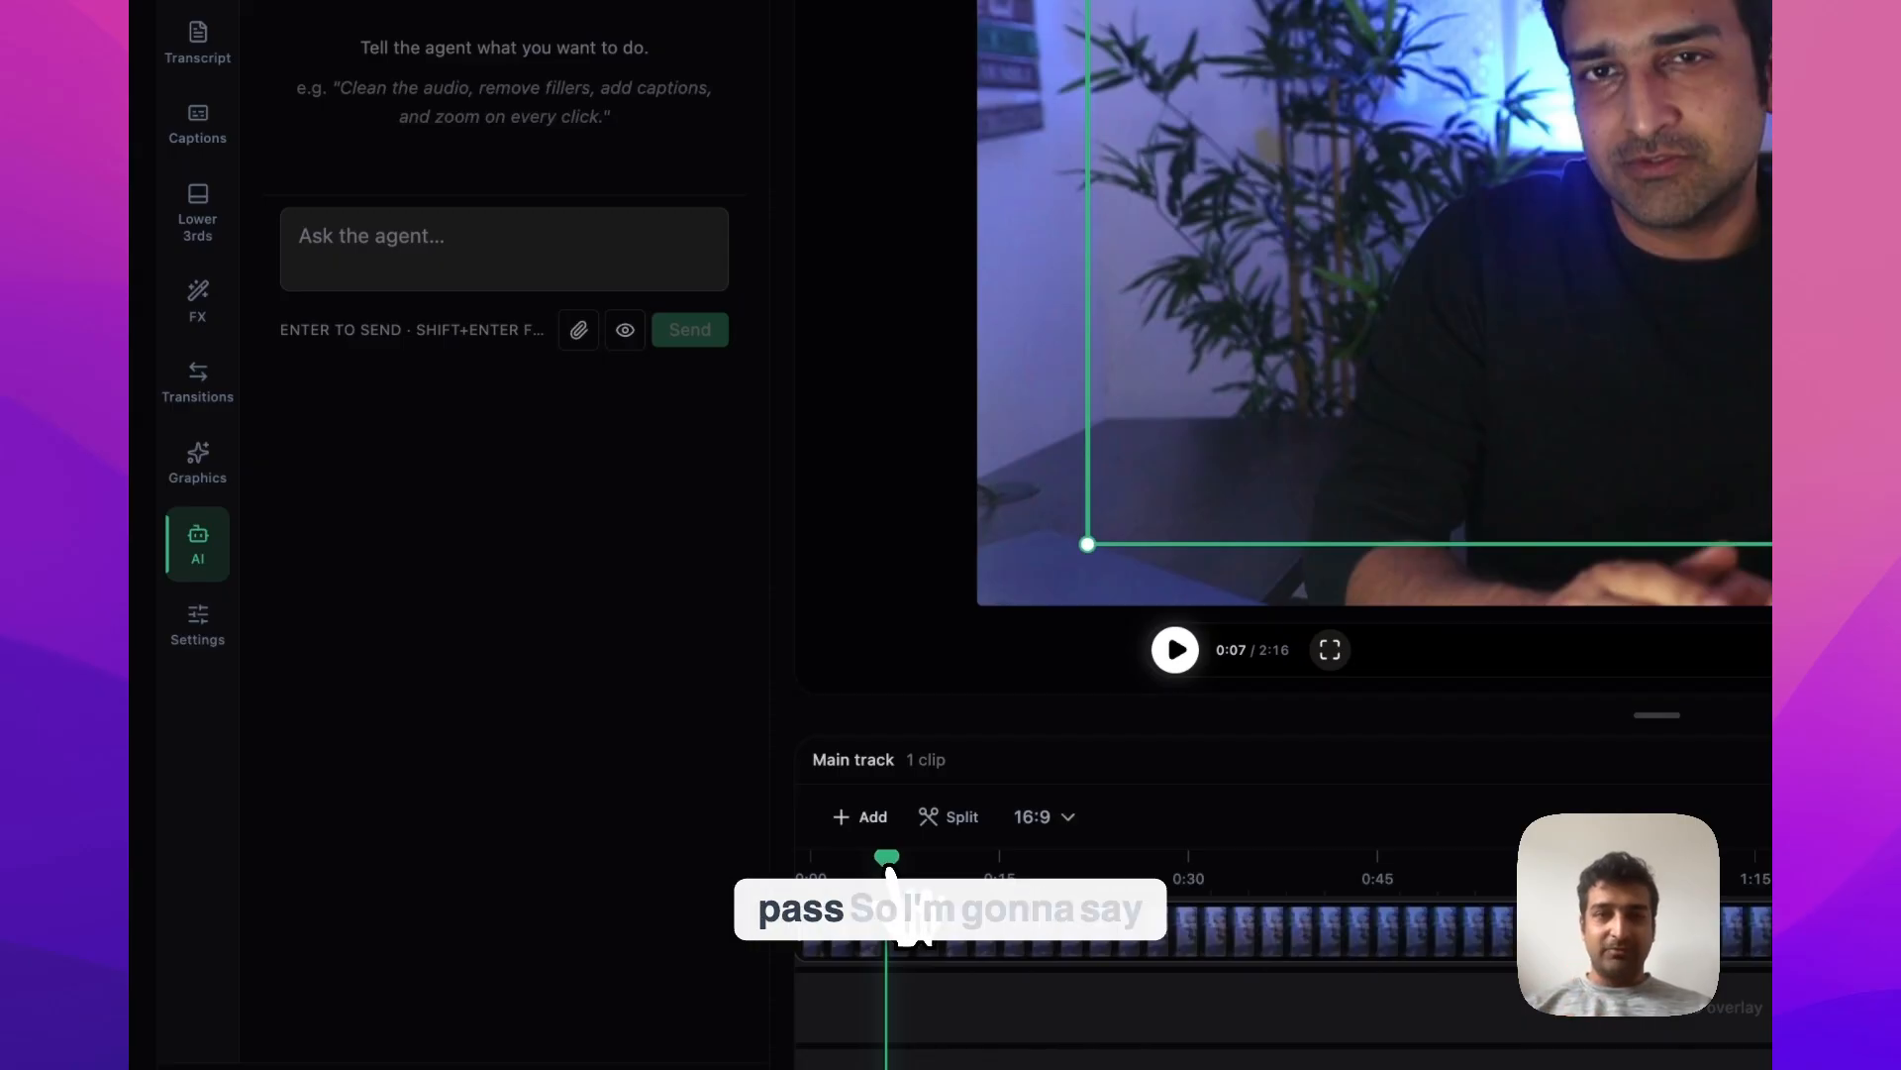
# Send the agent the prompt "Edit this video and make it engaging for a youtube audience."
pyautogui.click(433, 266)
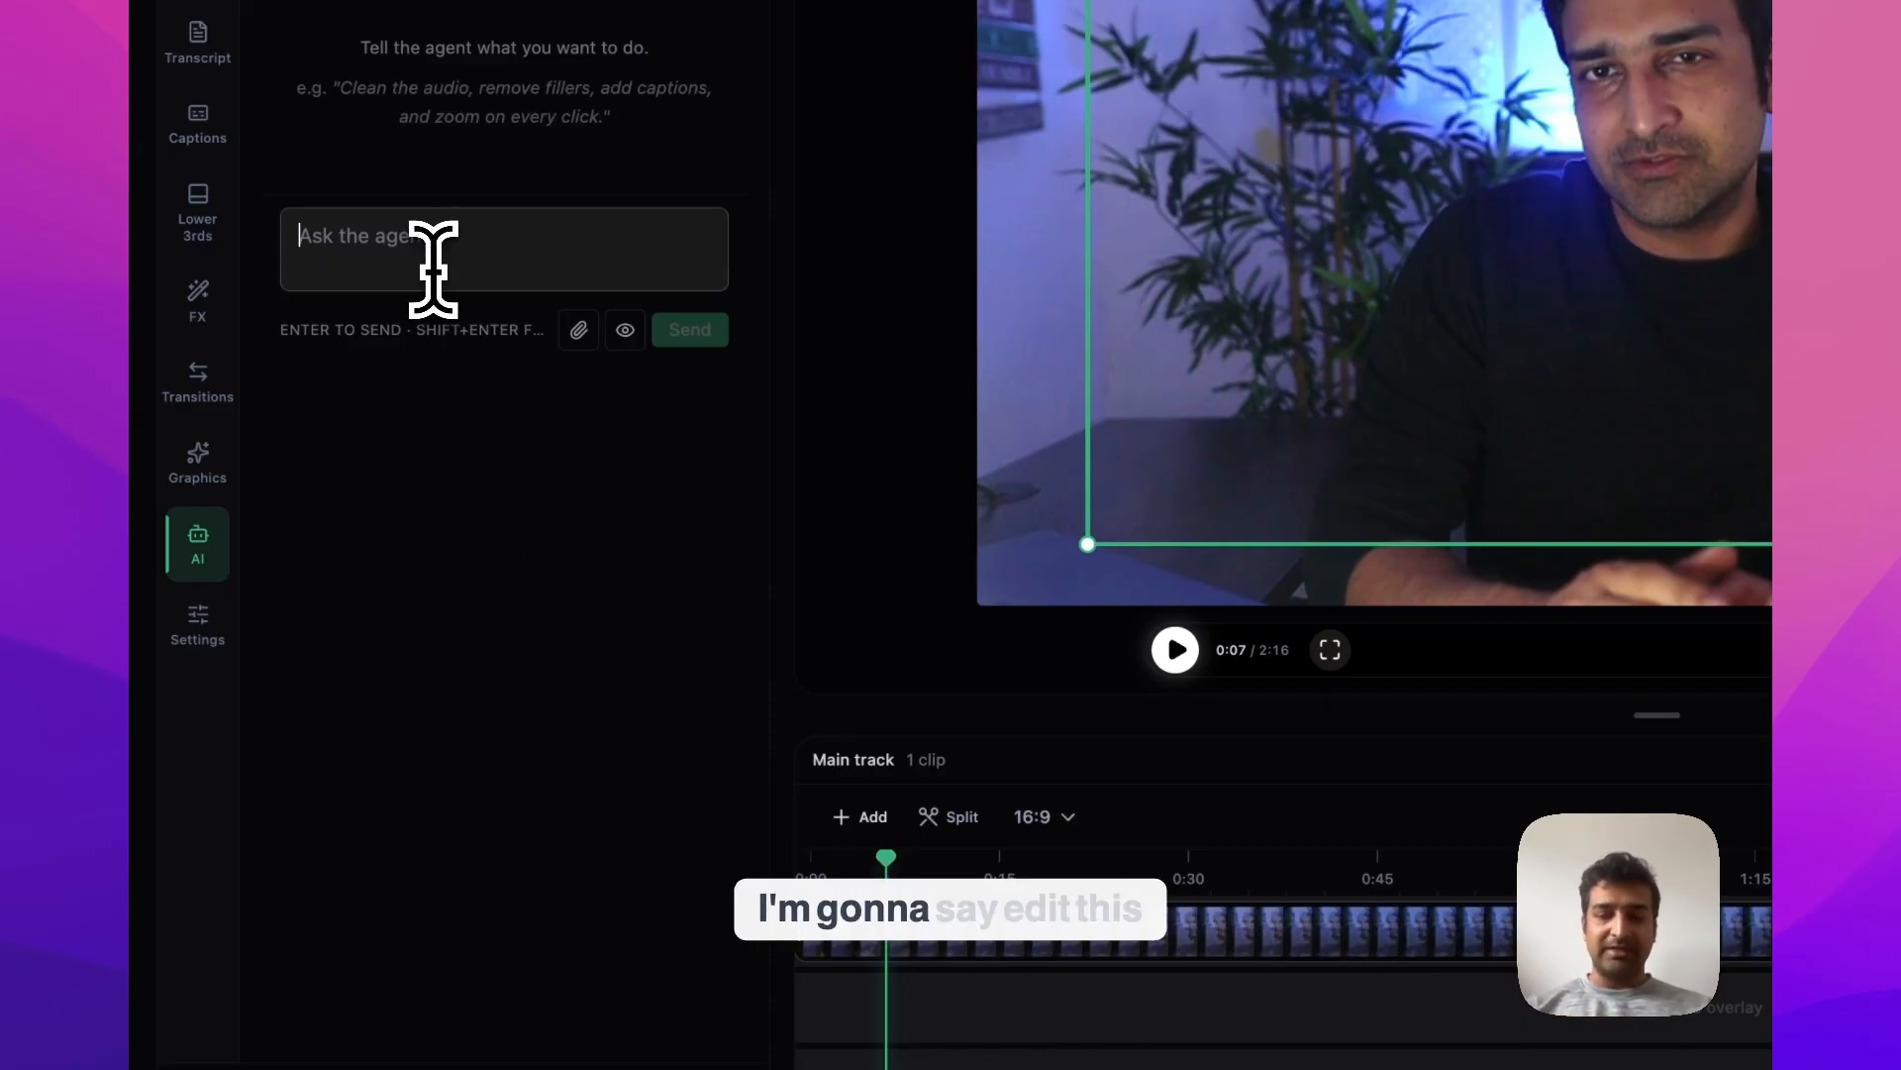
pyautogui.write('Edit this')
pyautogui.write(' video and make it ')
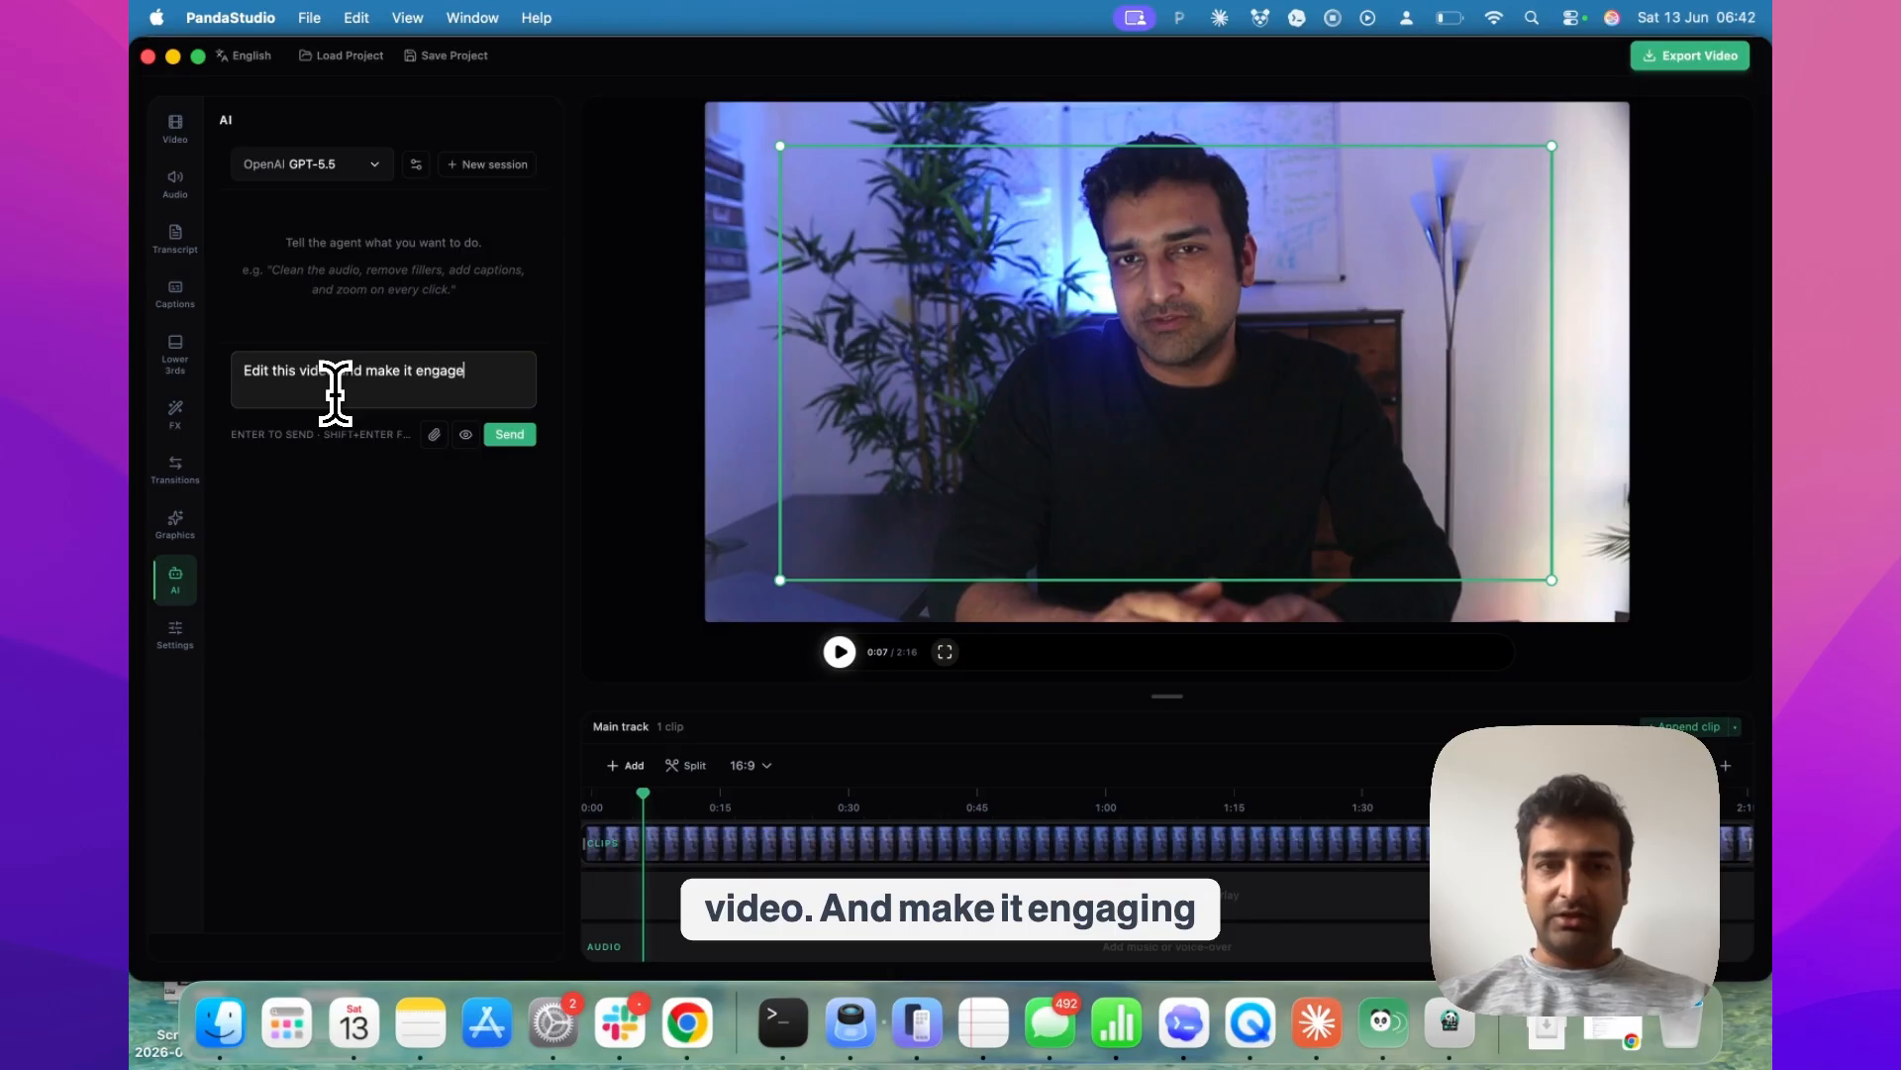
pyautogui.write('engaging for a ')
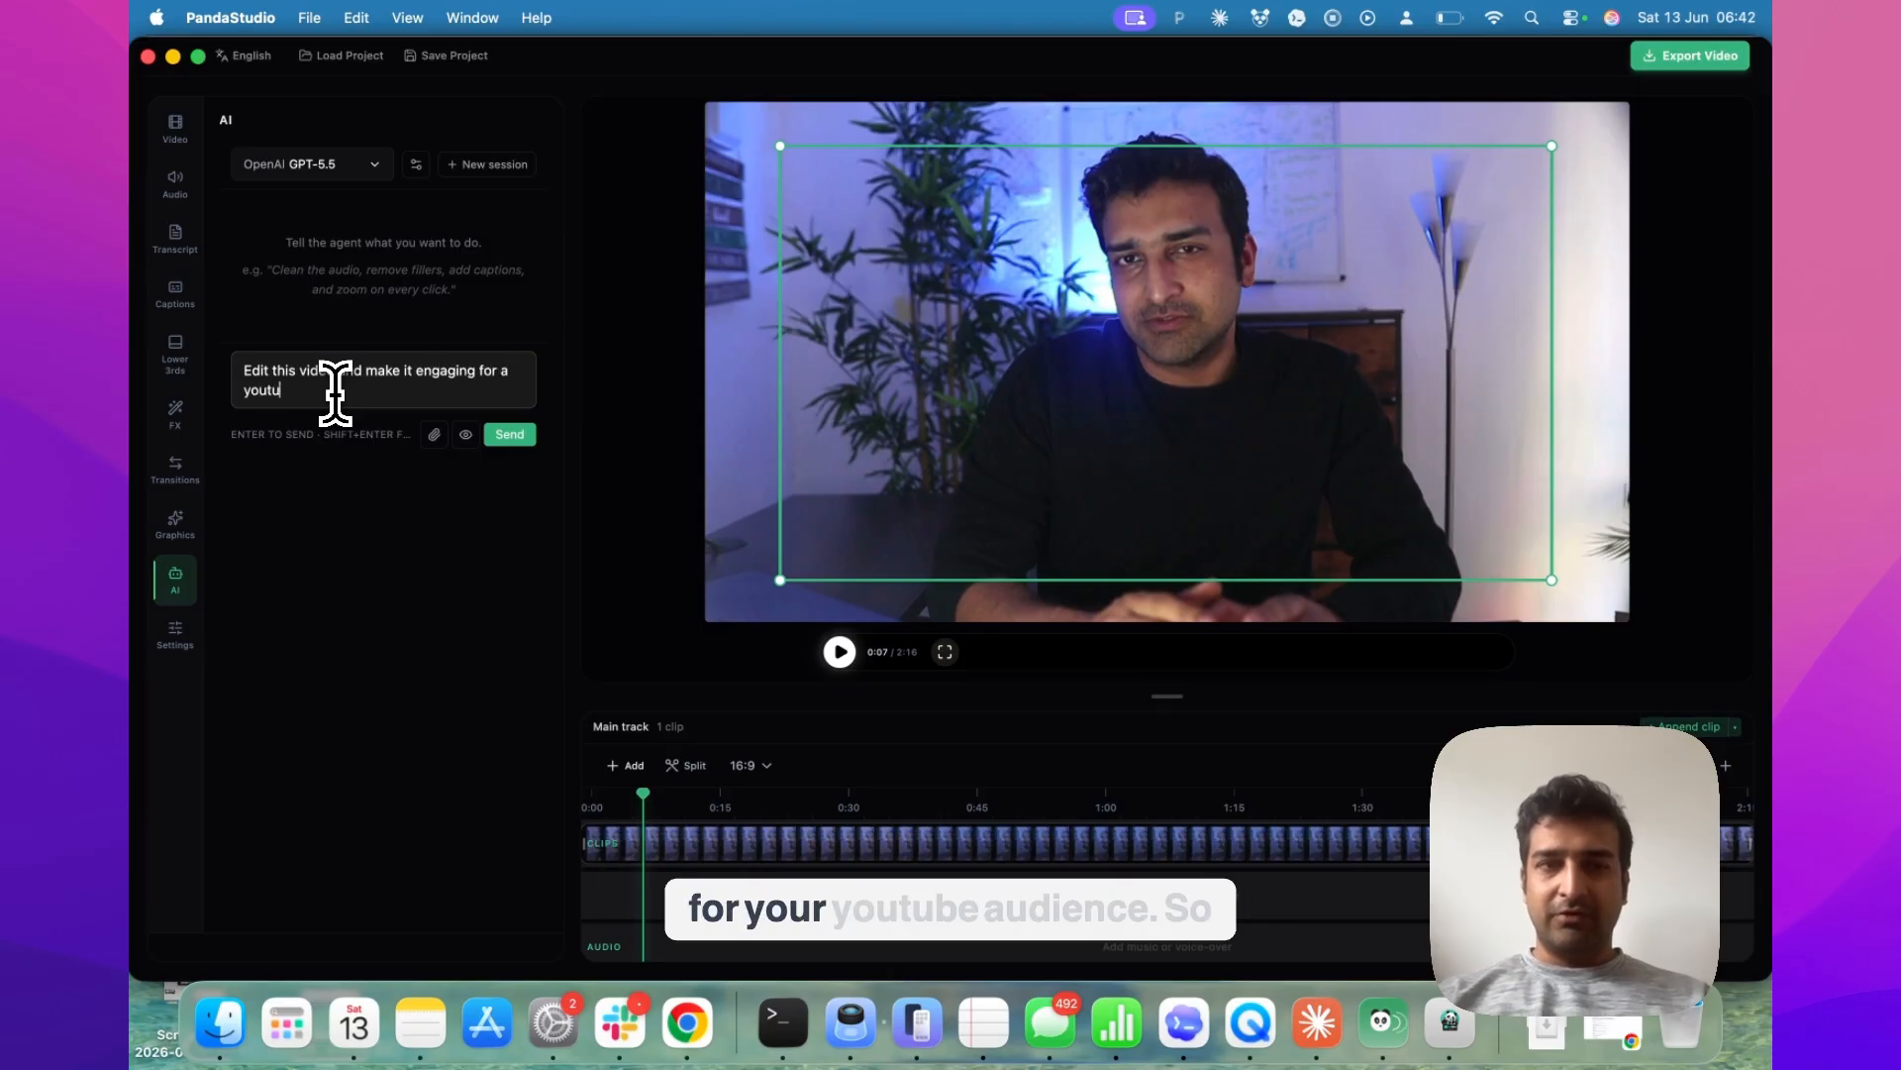
pyautogui.write('youtube audience.')
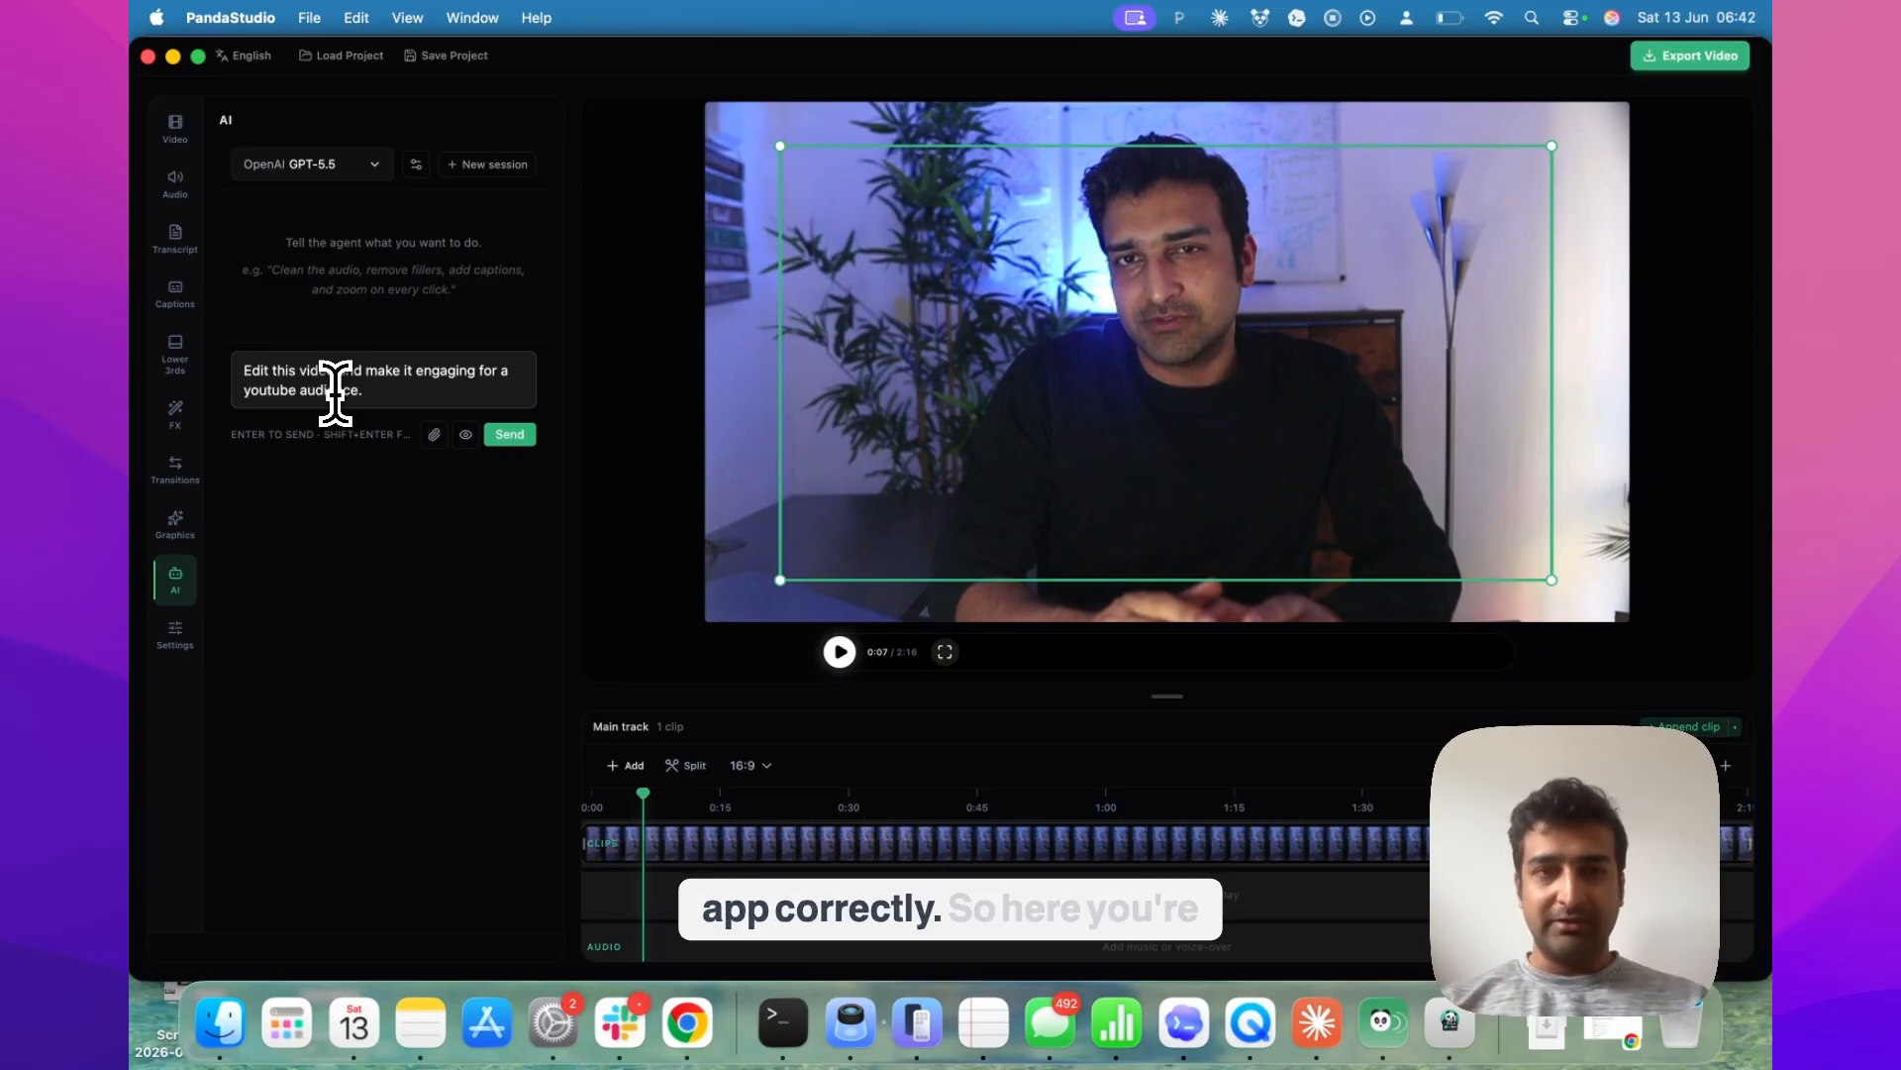
pyautogui.press('Return')
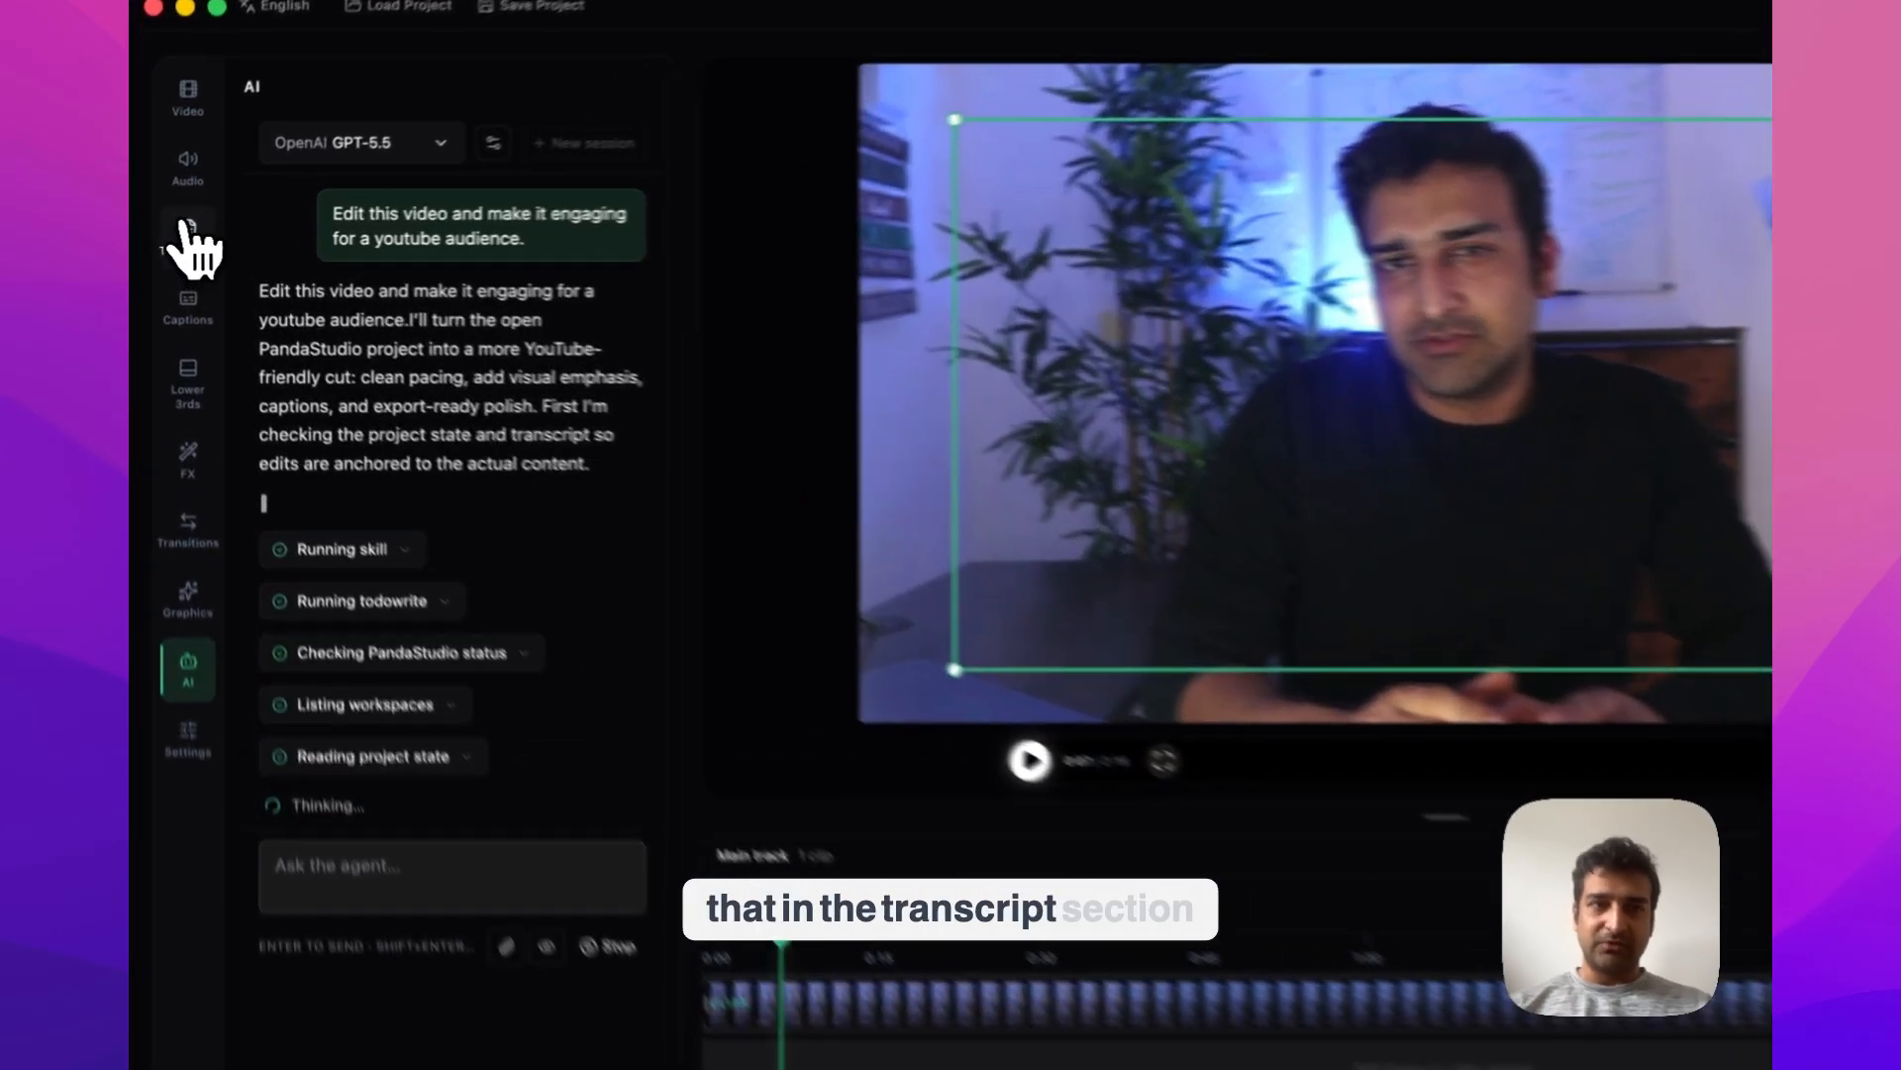
# Check the video's transcript, the agent's editing progress and the Clean Audio options, ending back in the agent chat
pyautogui.click(186, 226)
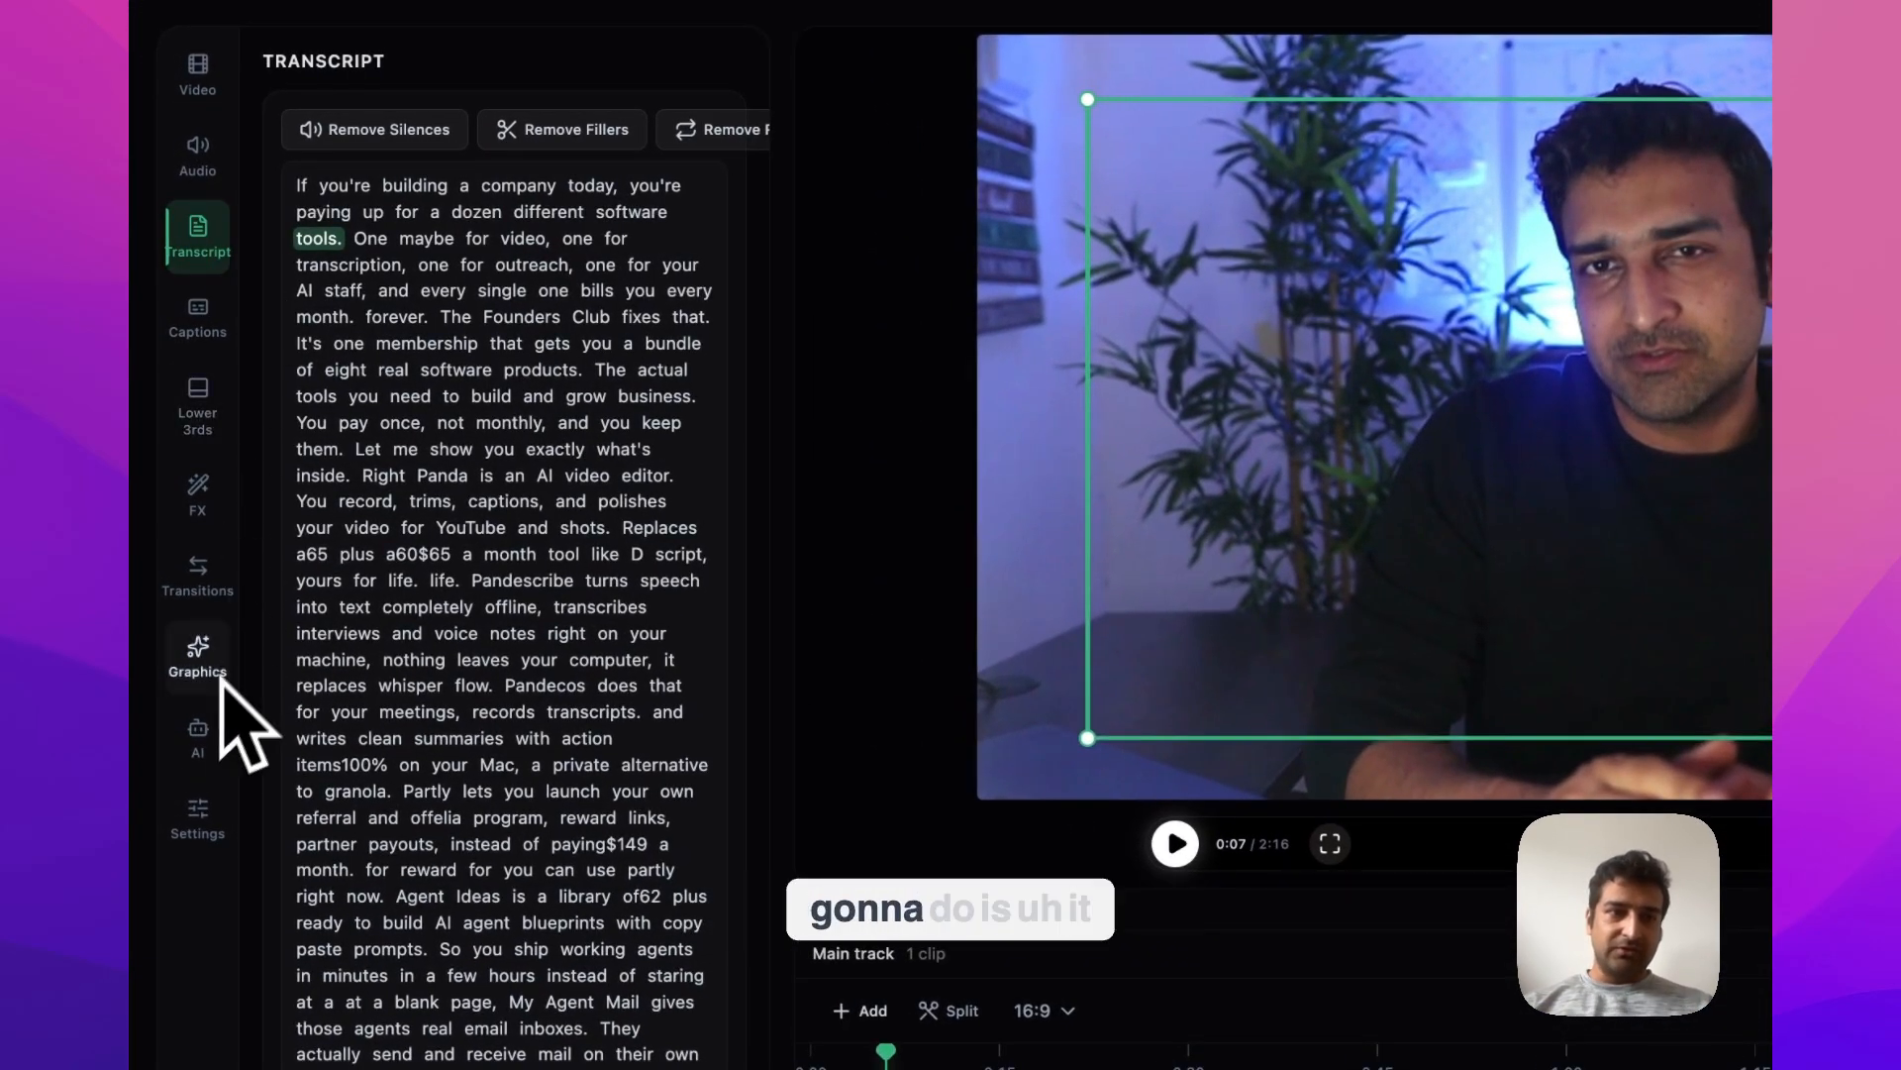
pyautogui.click(201, 733)
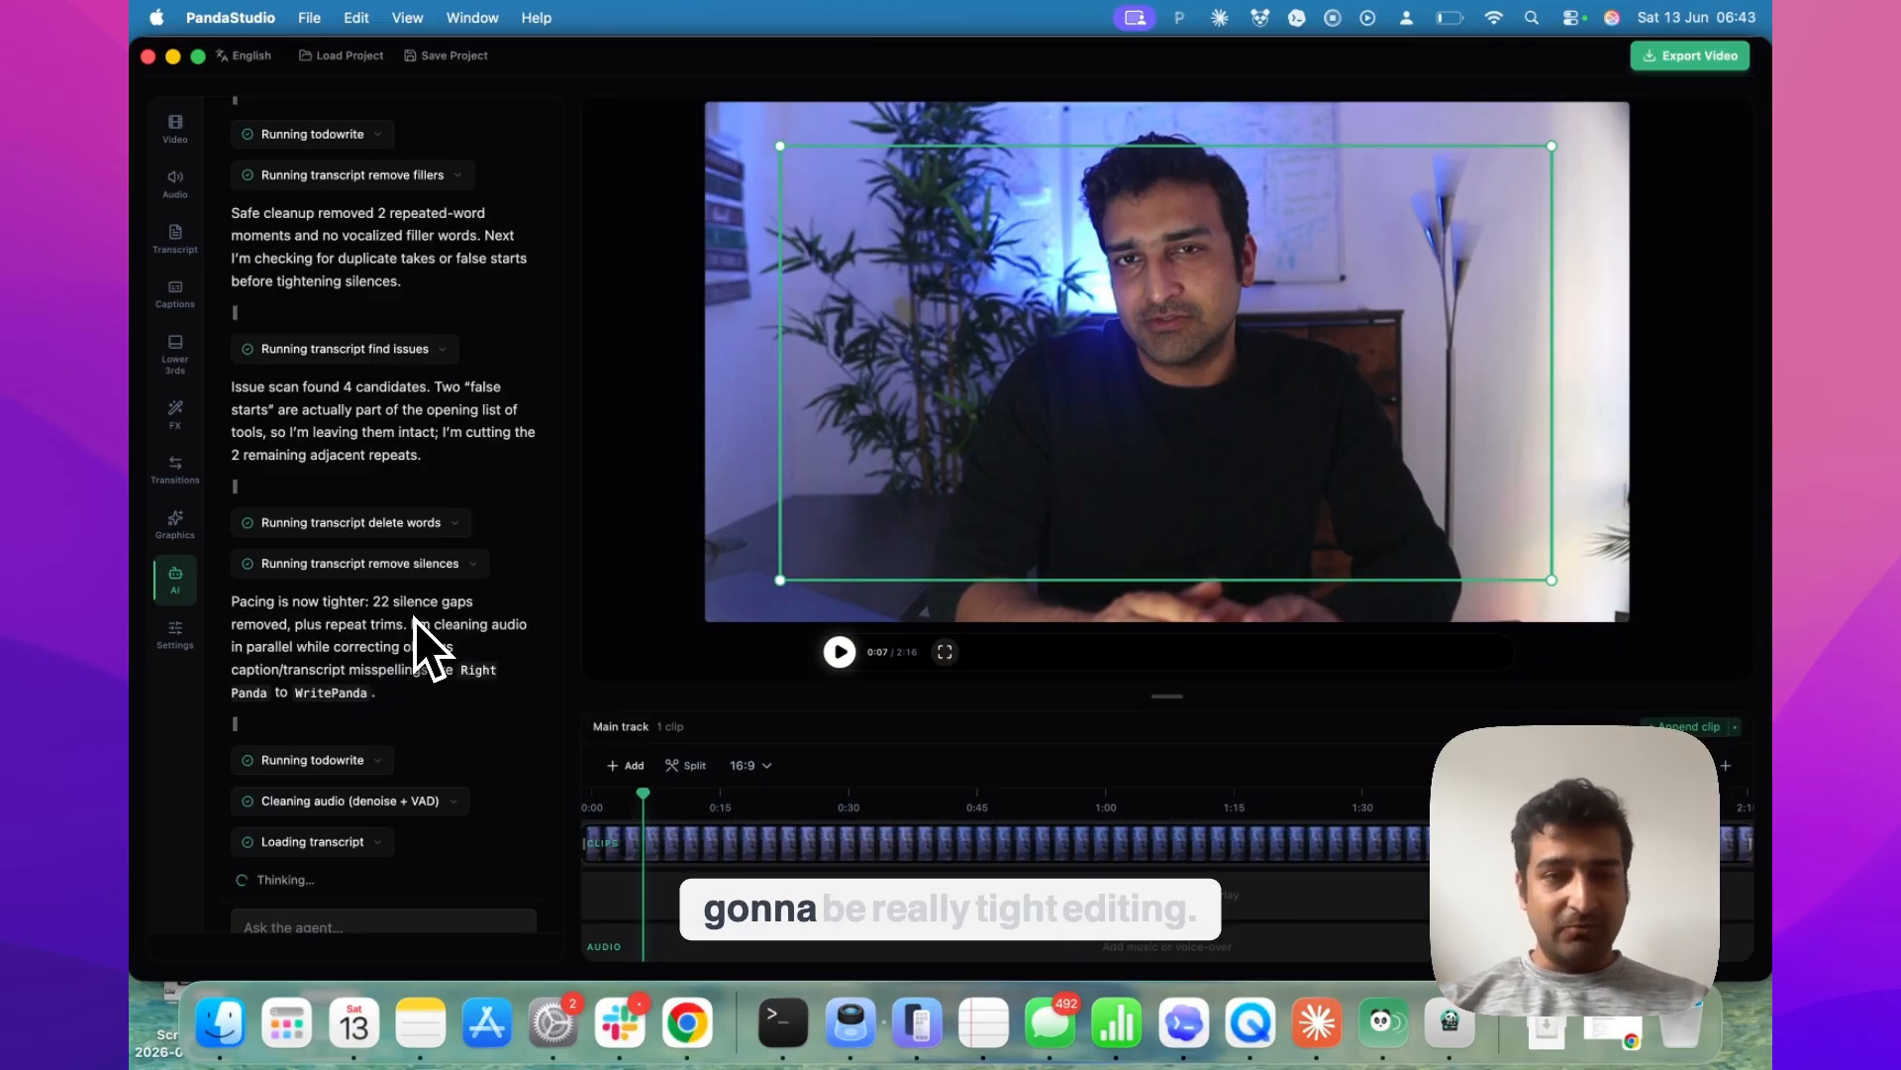
pyautogui.scroll(-2, 307, 719)
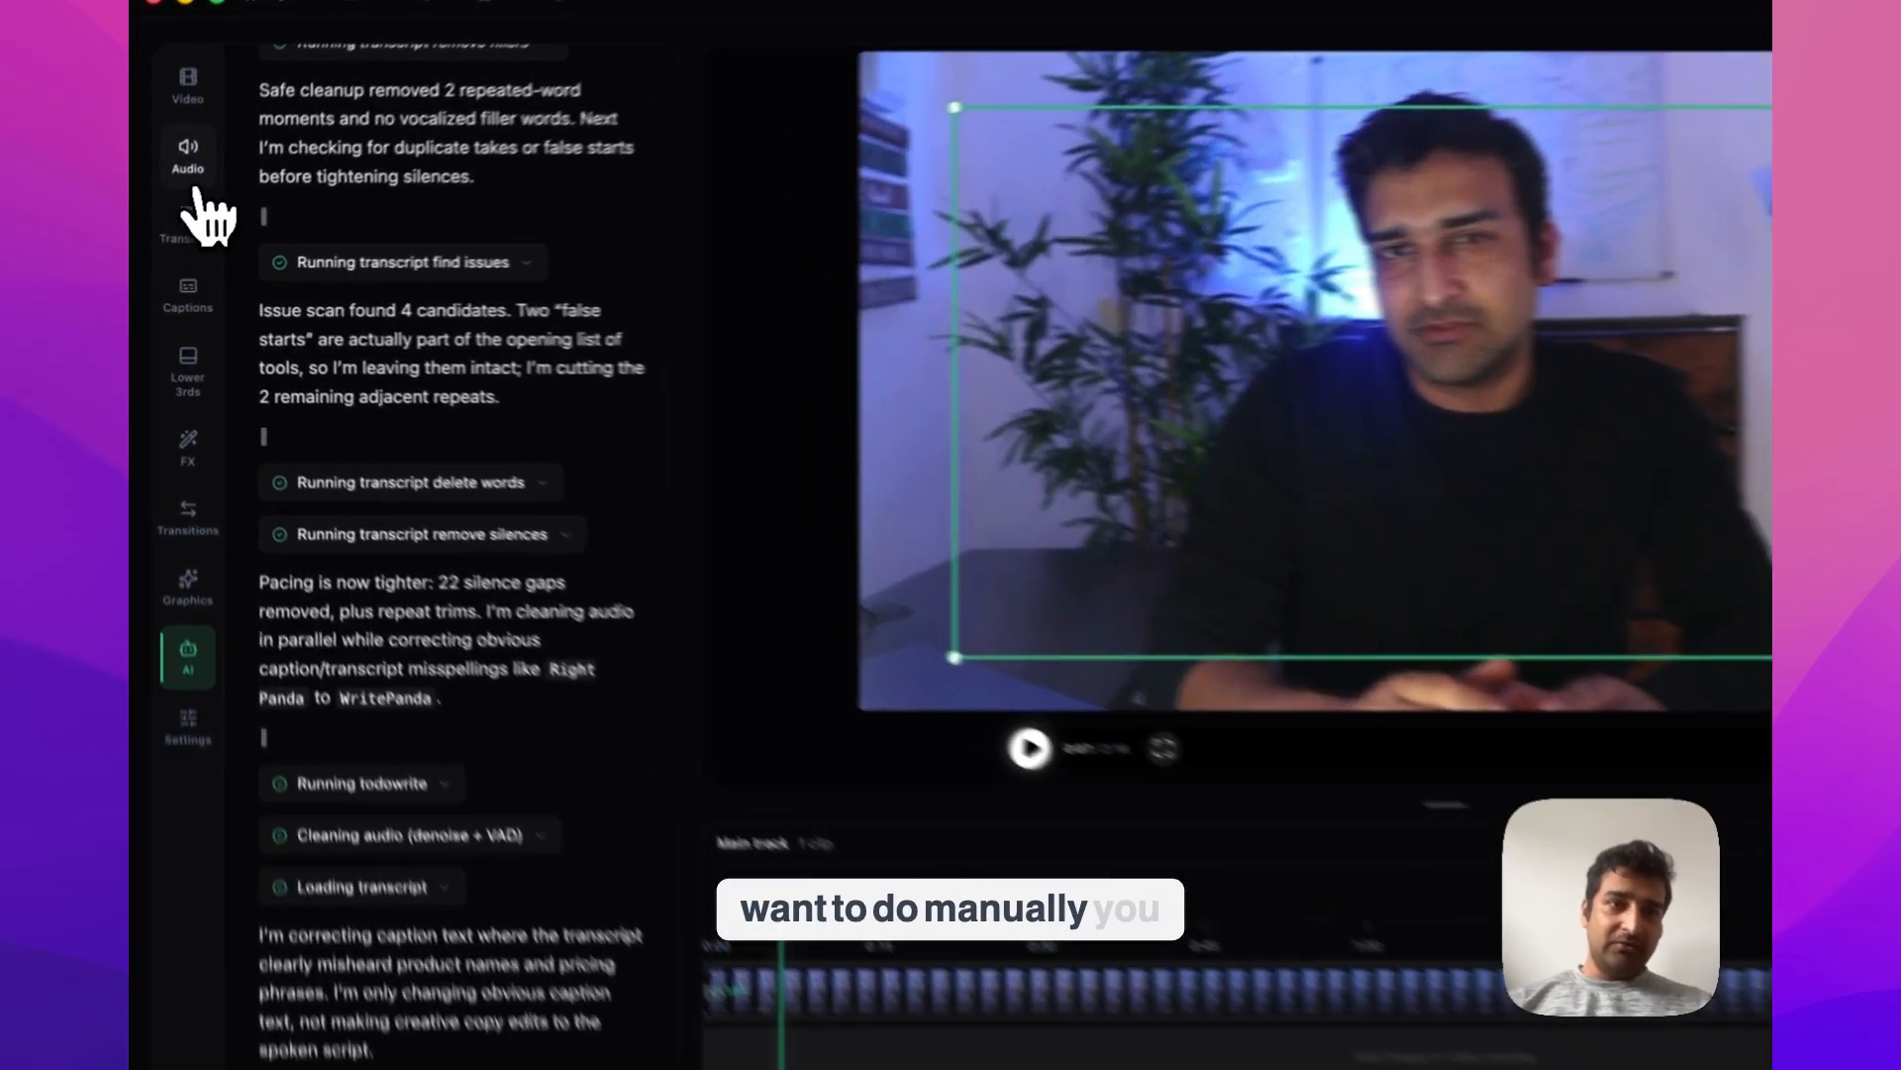
pyautogui.click(176, 183)
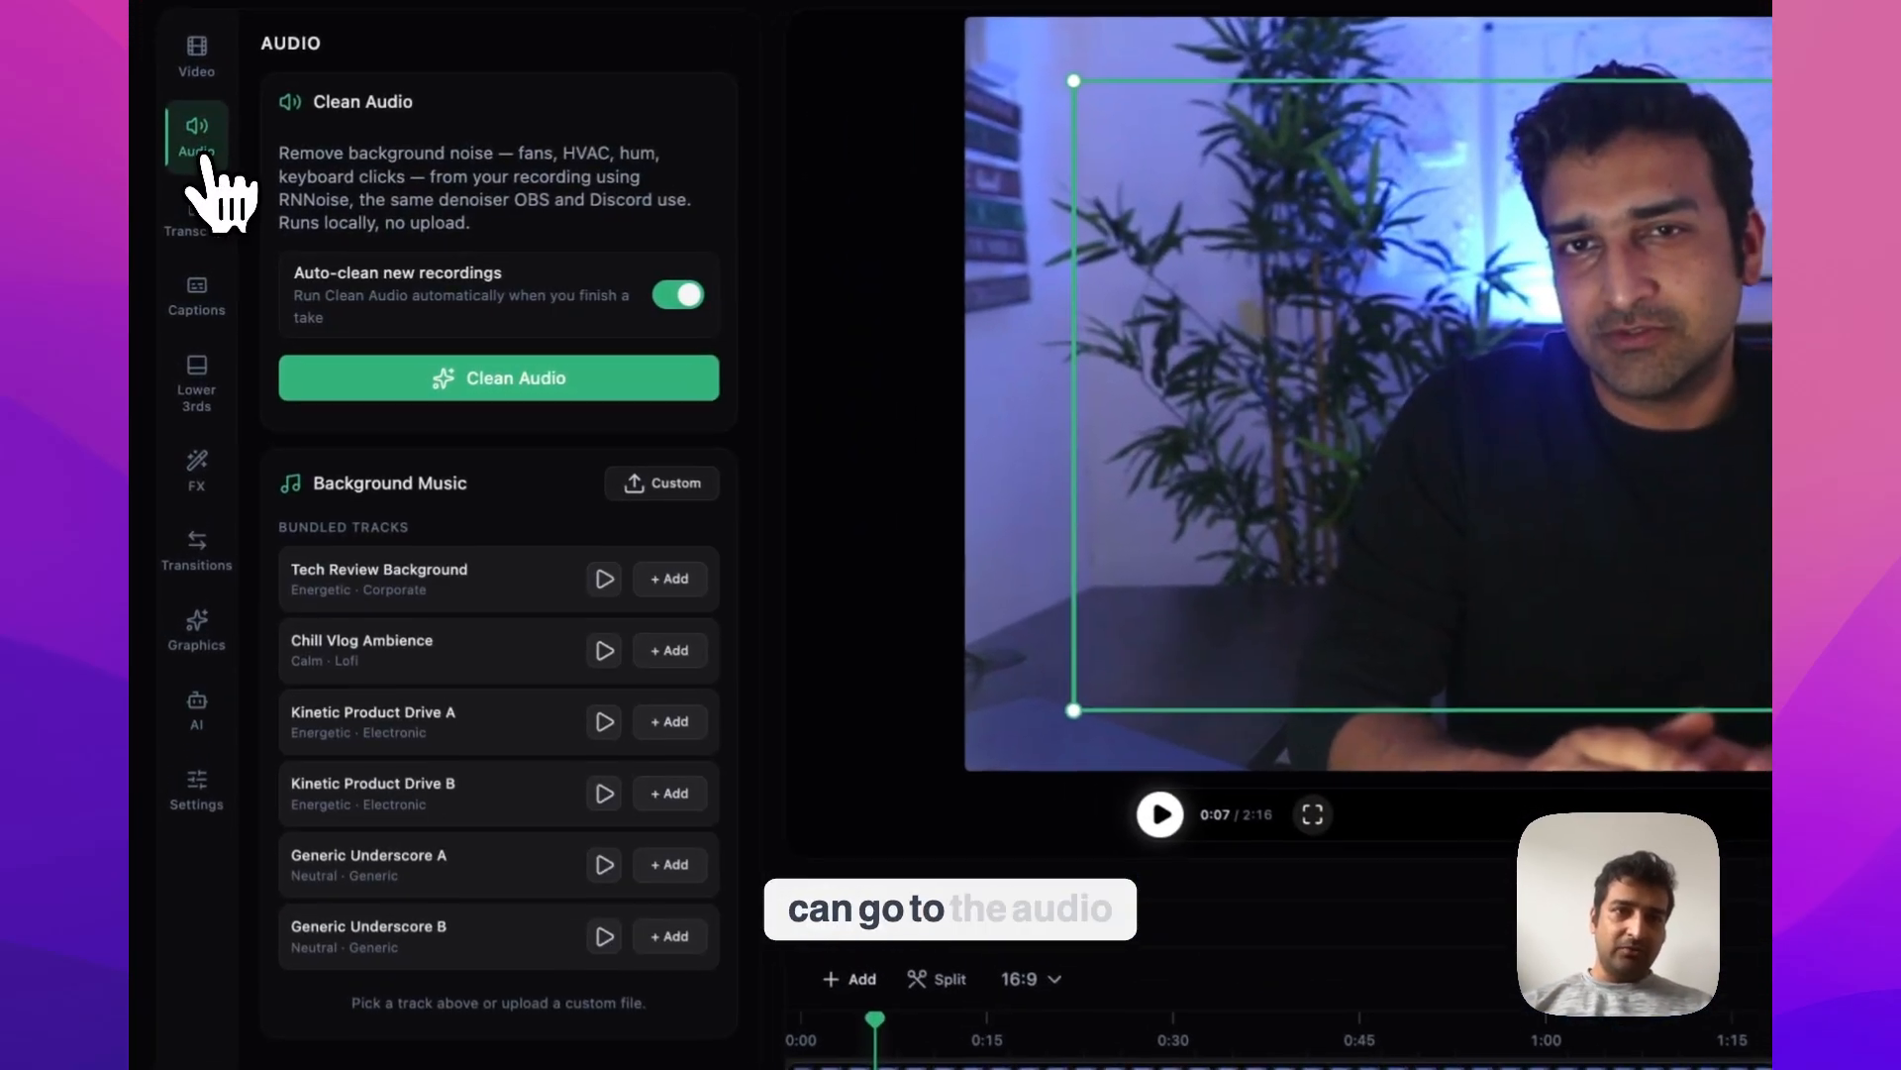
pyautogui.click(200, 720)
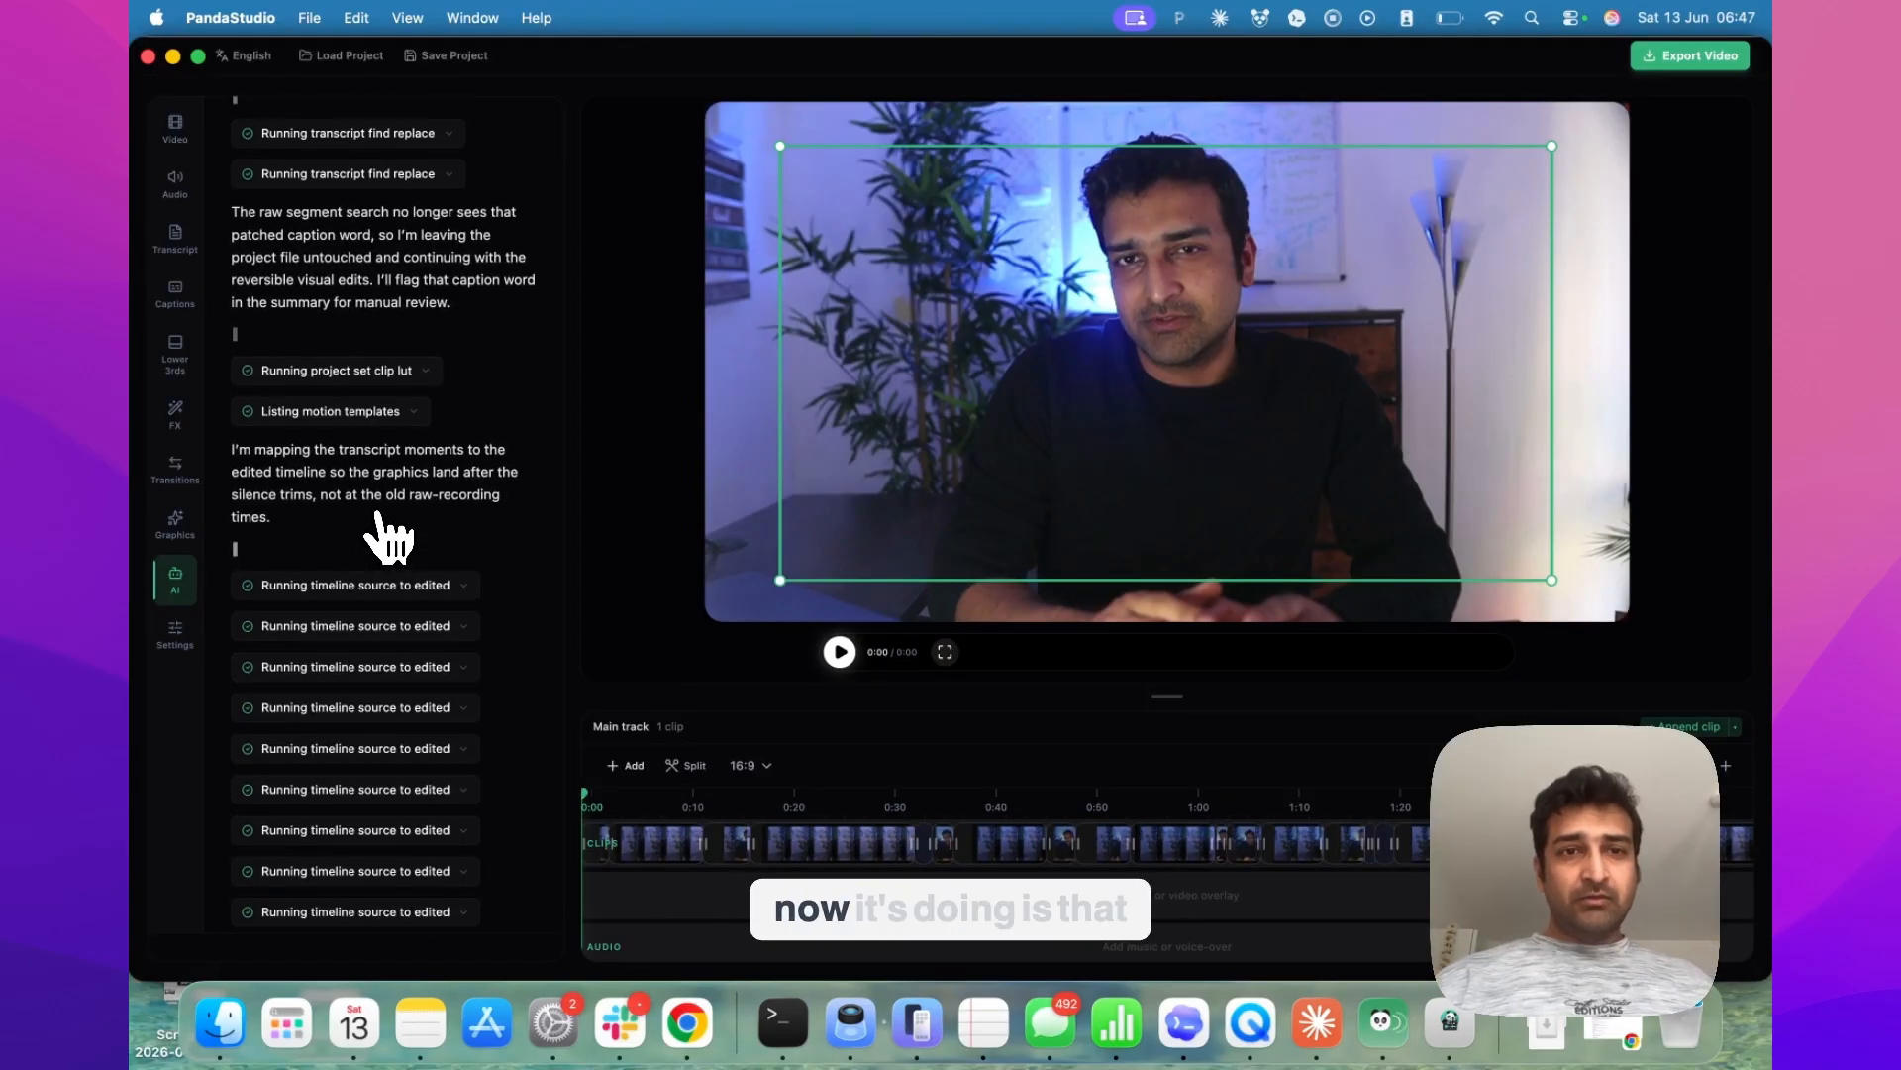
# Read through the agent's latest actions and play the video's opening from the start to review its captions and title graphic
pyautogui.scroll(-3, 389, 535)
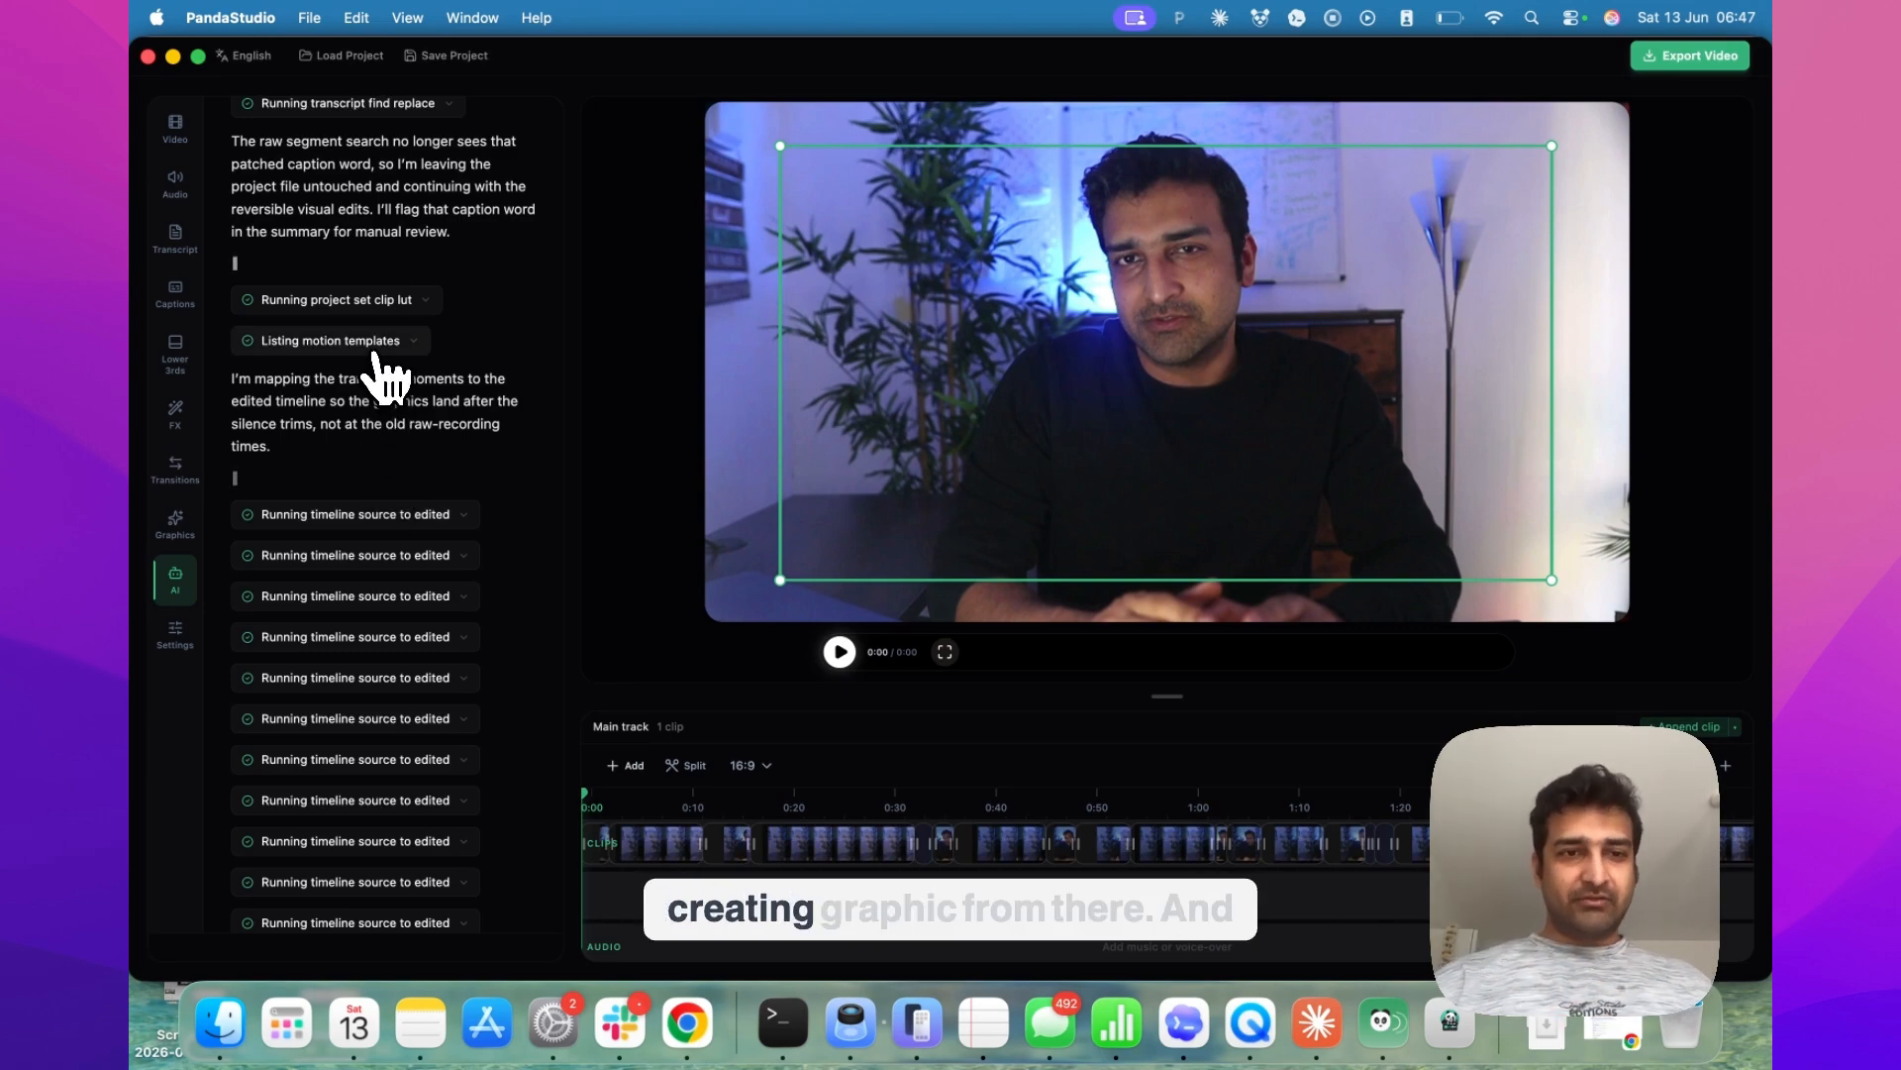
pyautogui.scroll(-4, 381, 377)
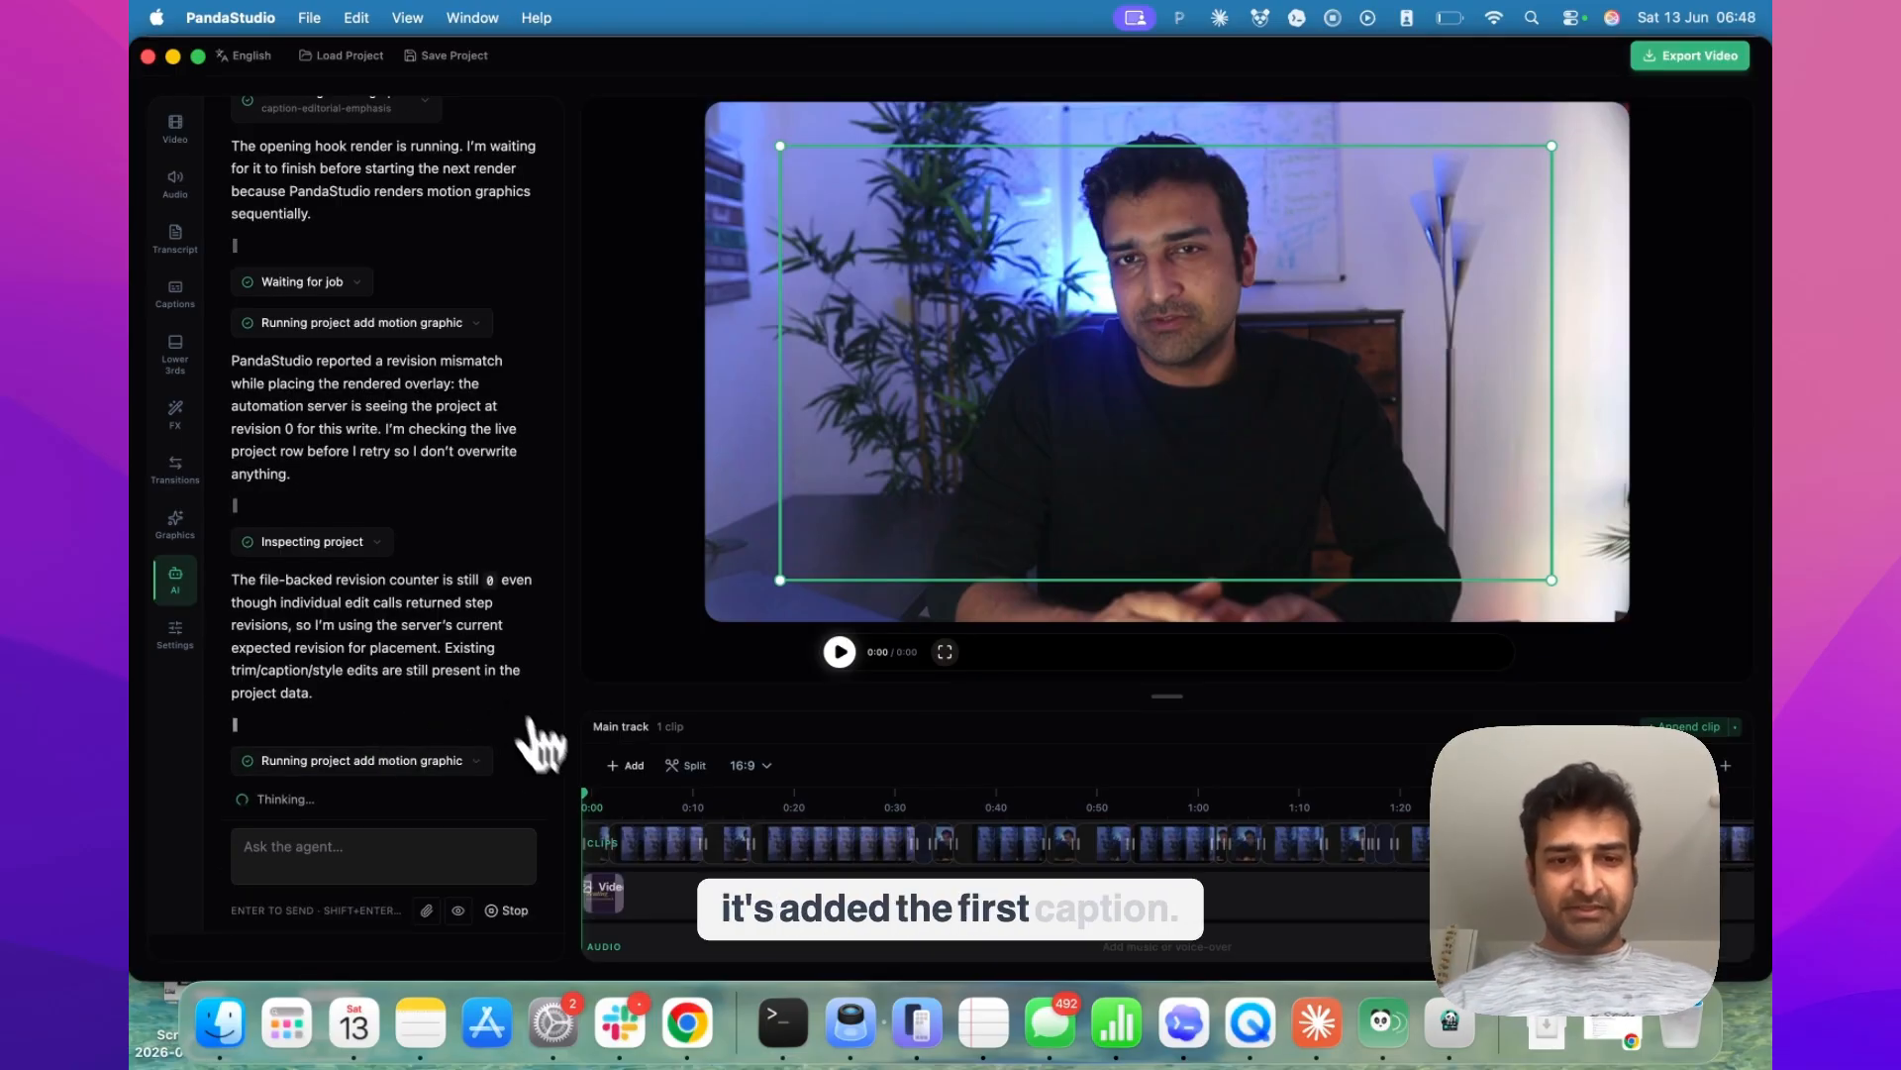
pyautogui.click(839, 652)
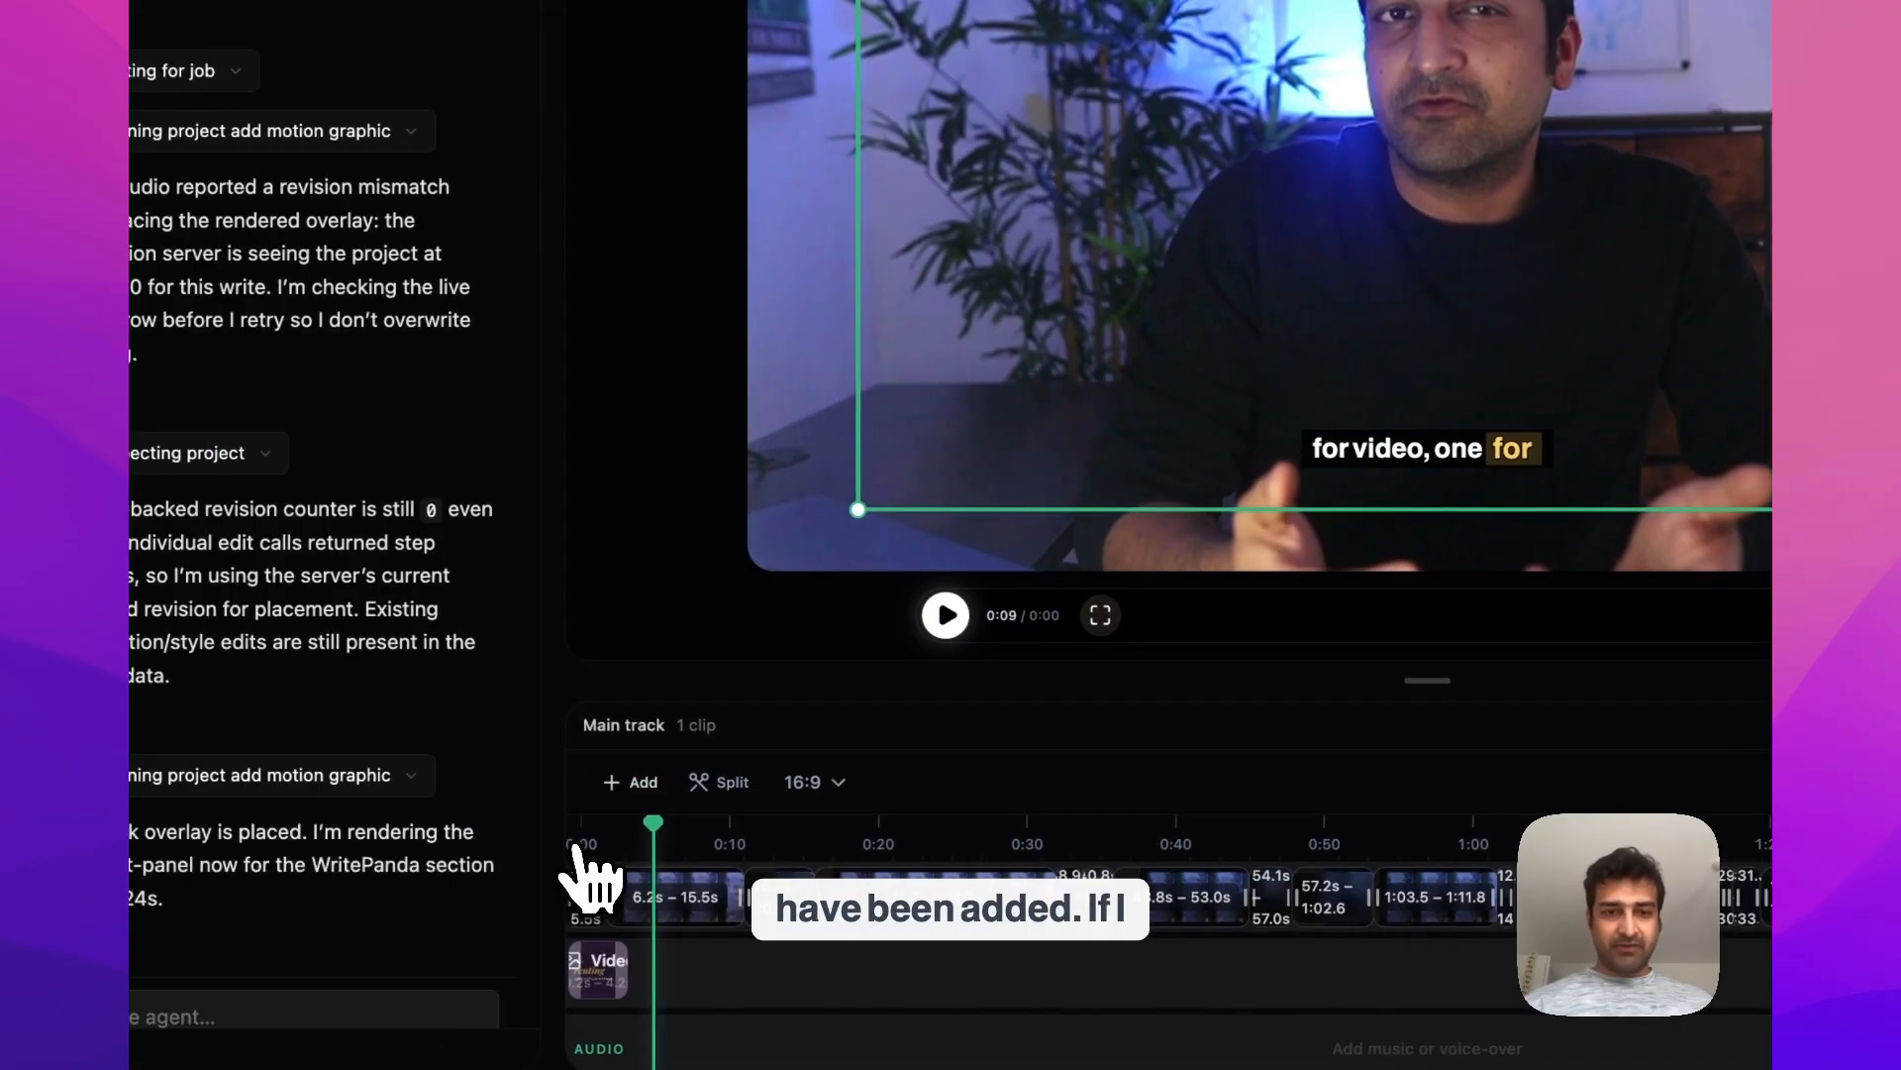
pyautogui.click(507, 851)
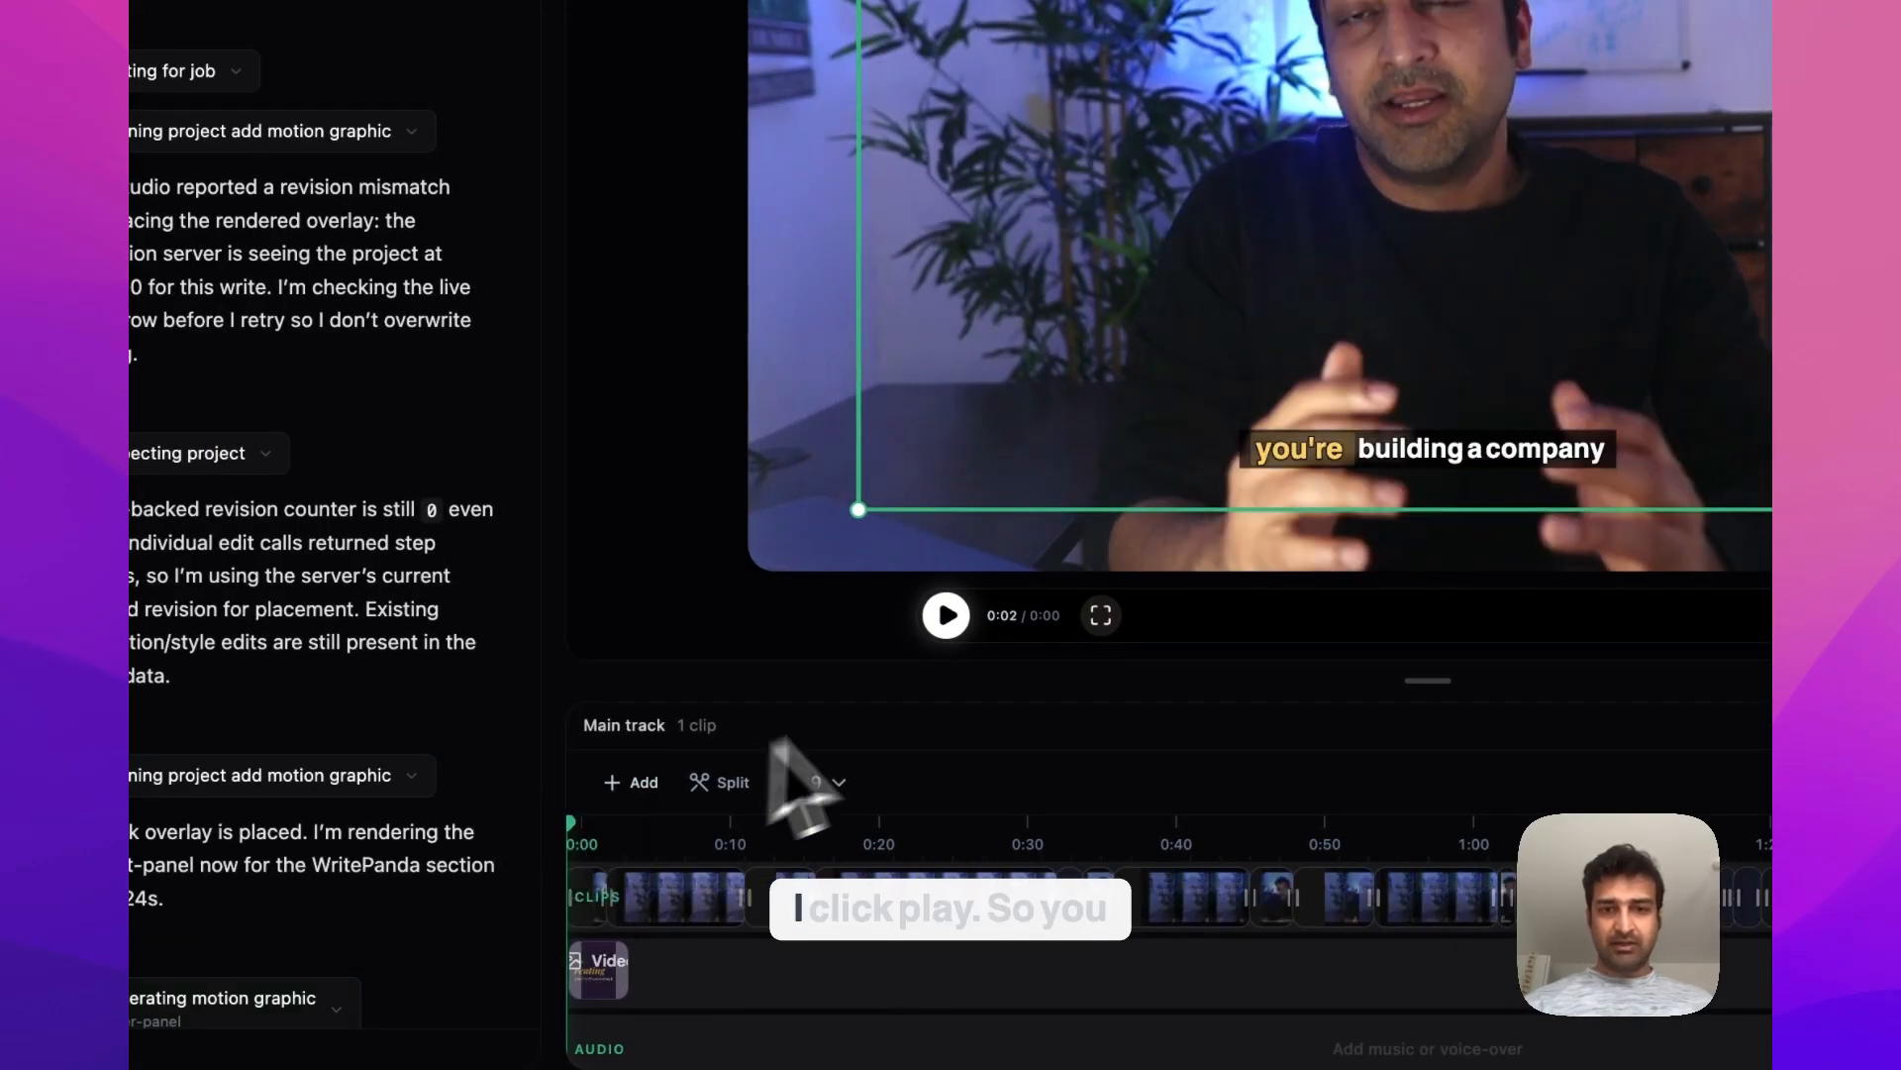
pyautogui.click(946, 615)
pyautogui.click(947, 615)
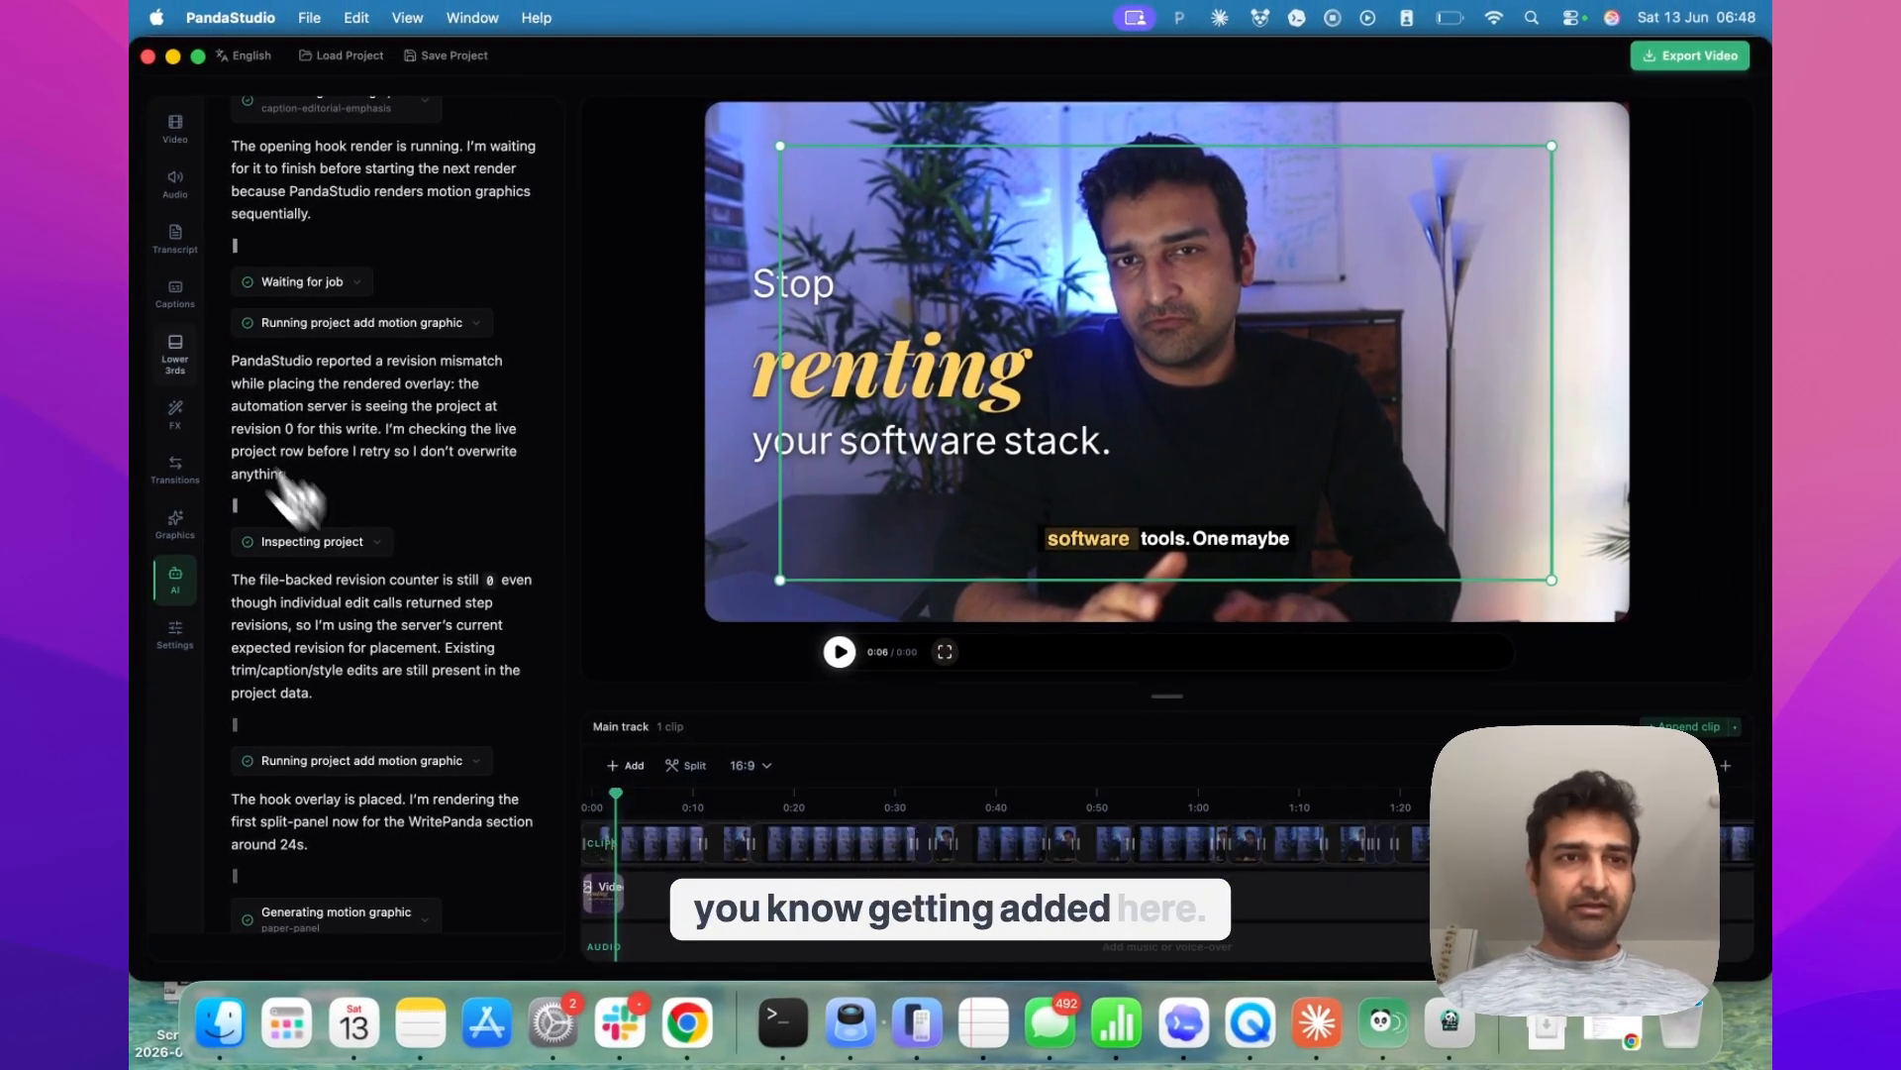
# Review the cleaned audio, the corrected transcript and the applied caption style, ending back in the agent chat
pyautogui.click(175, 183)
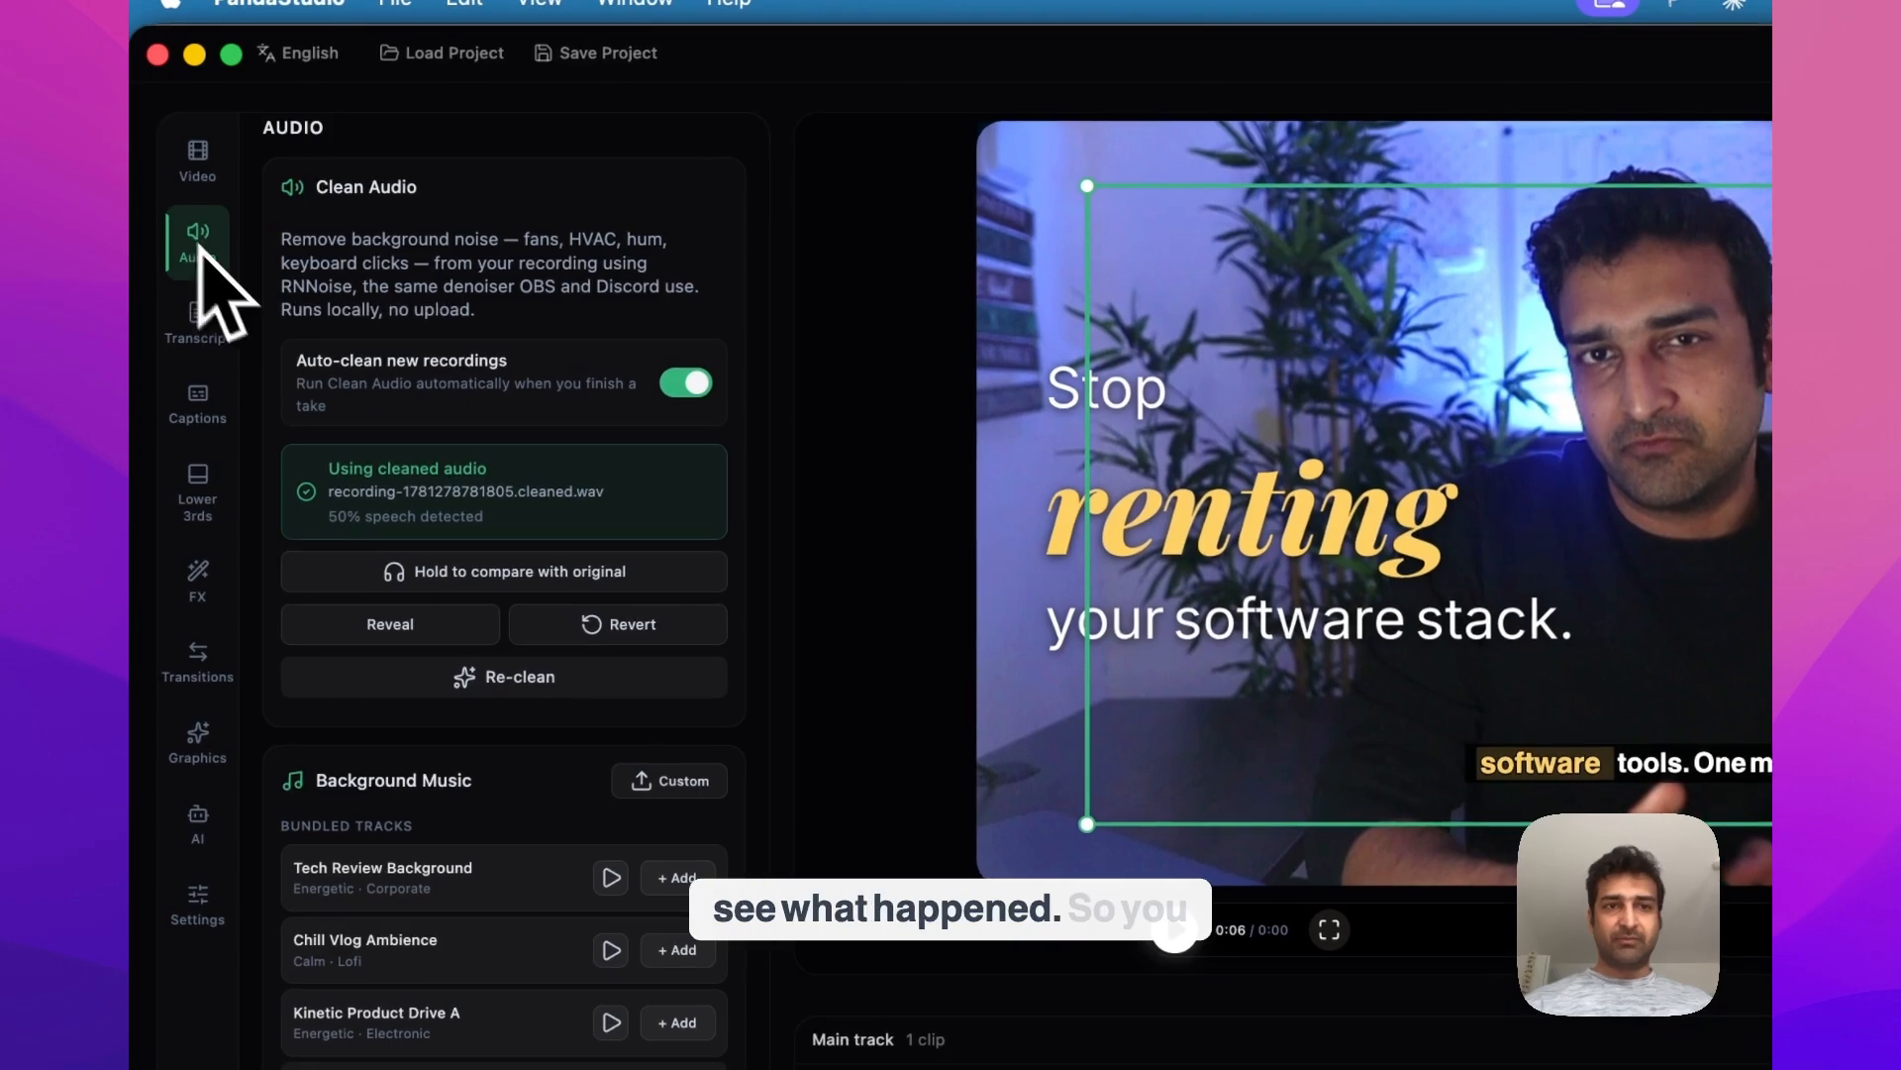
pyautogui.click(199, 316)
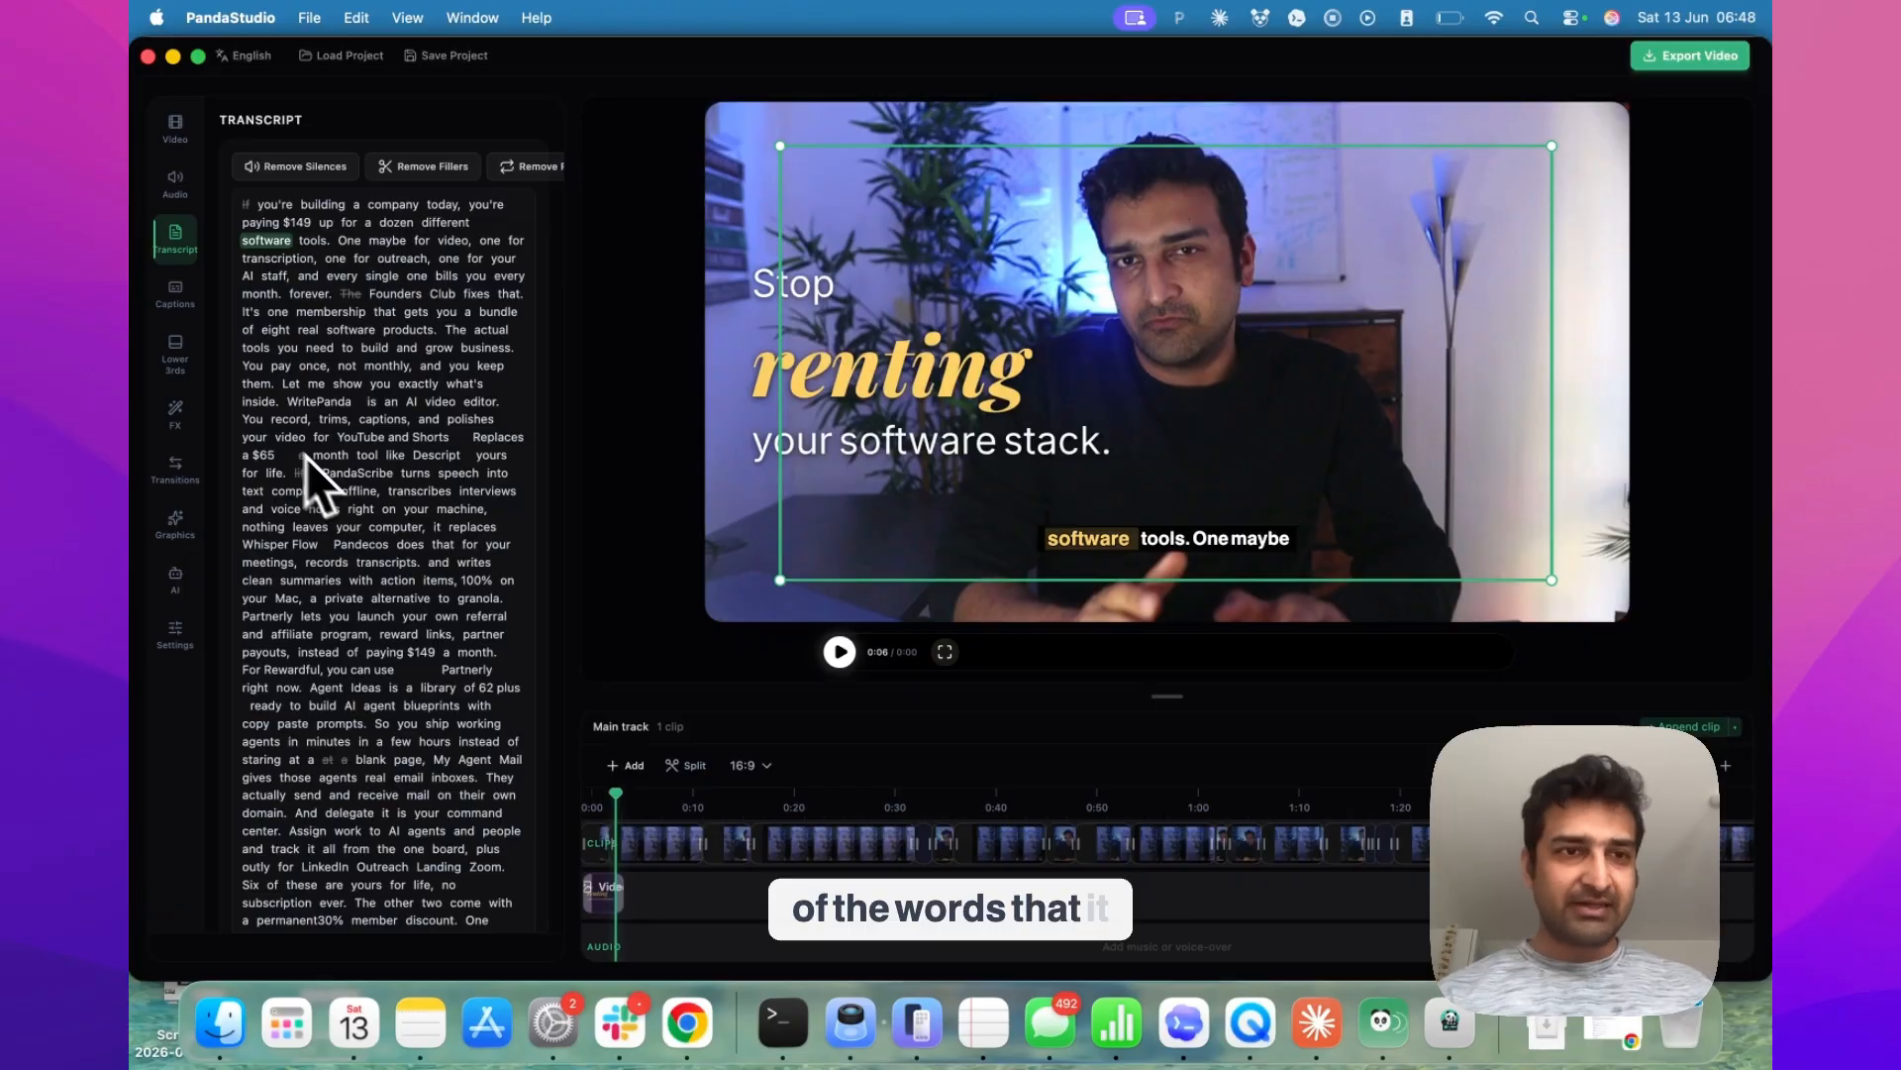
pyautogui.click(175, 297)
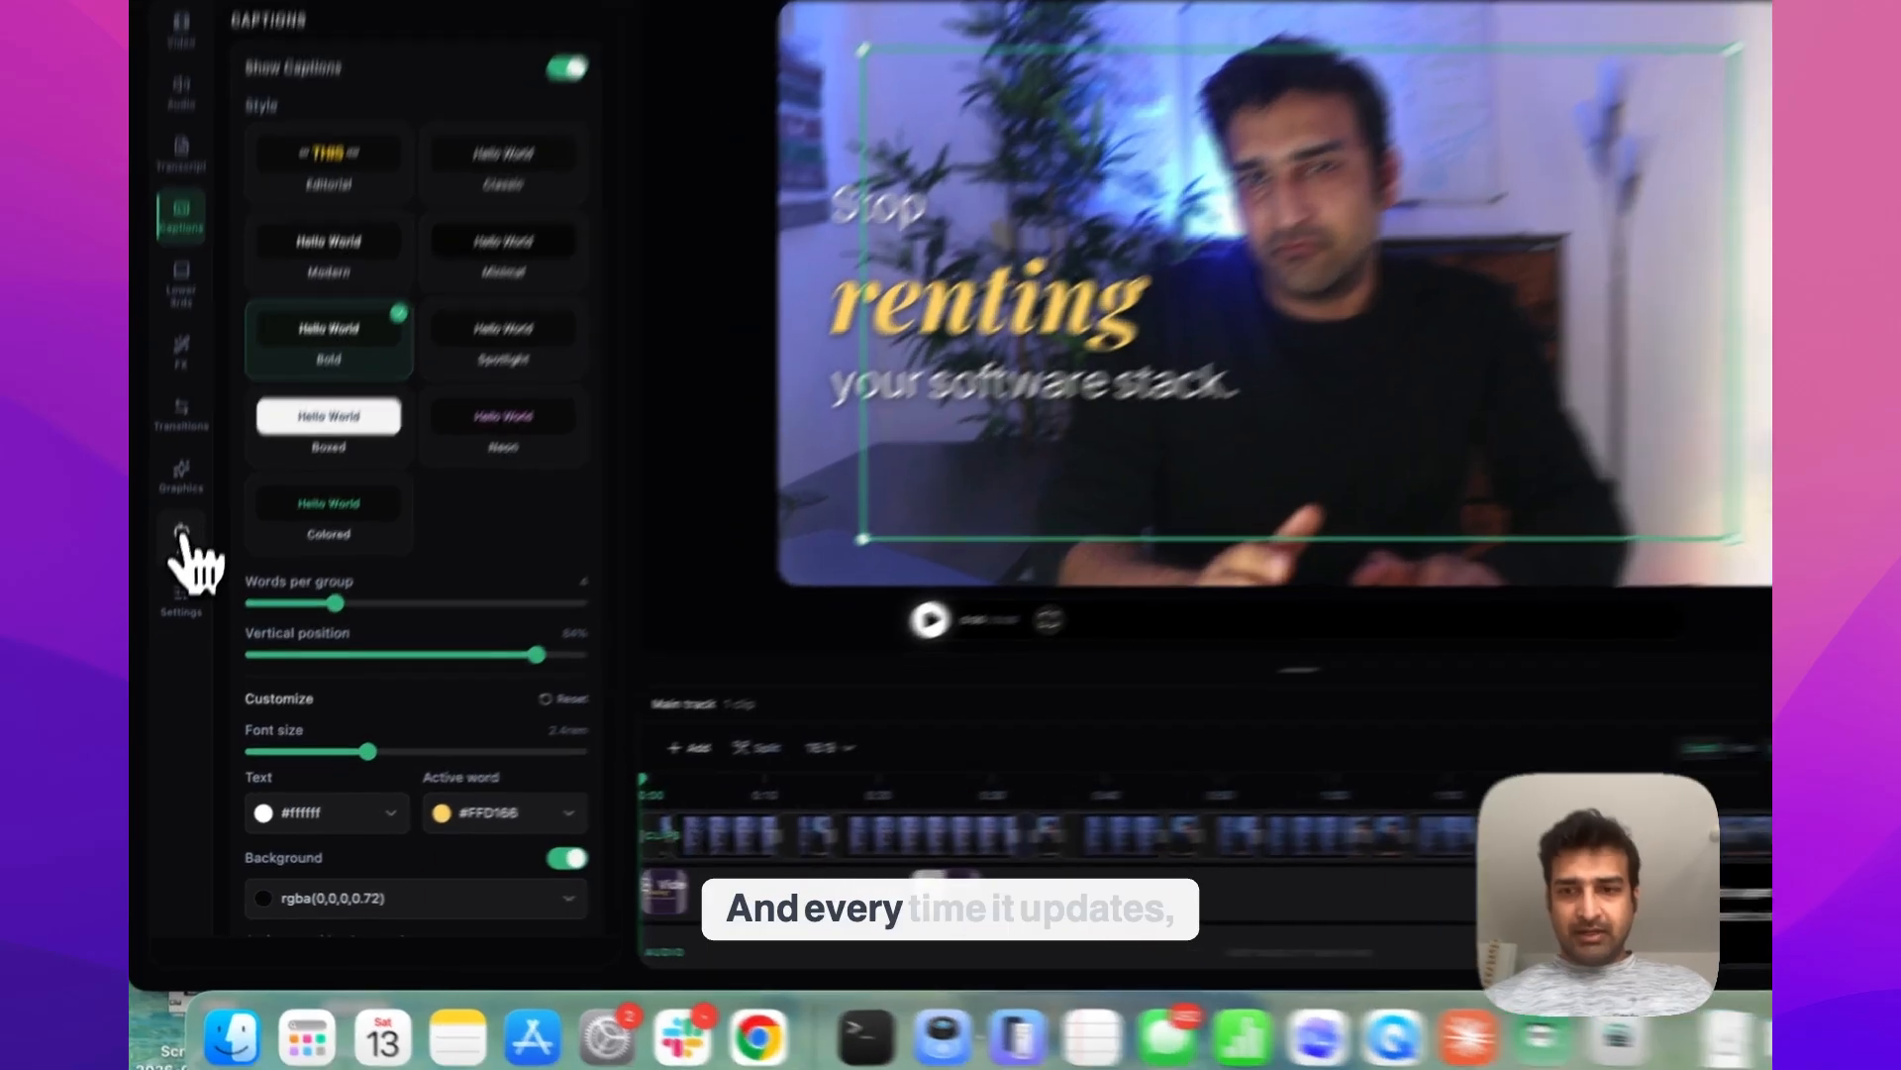
pyautogui.click(176, 577)
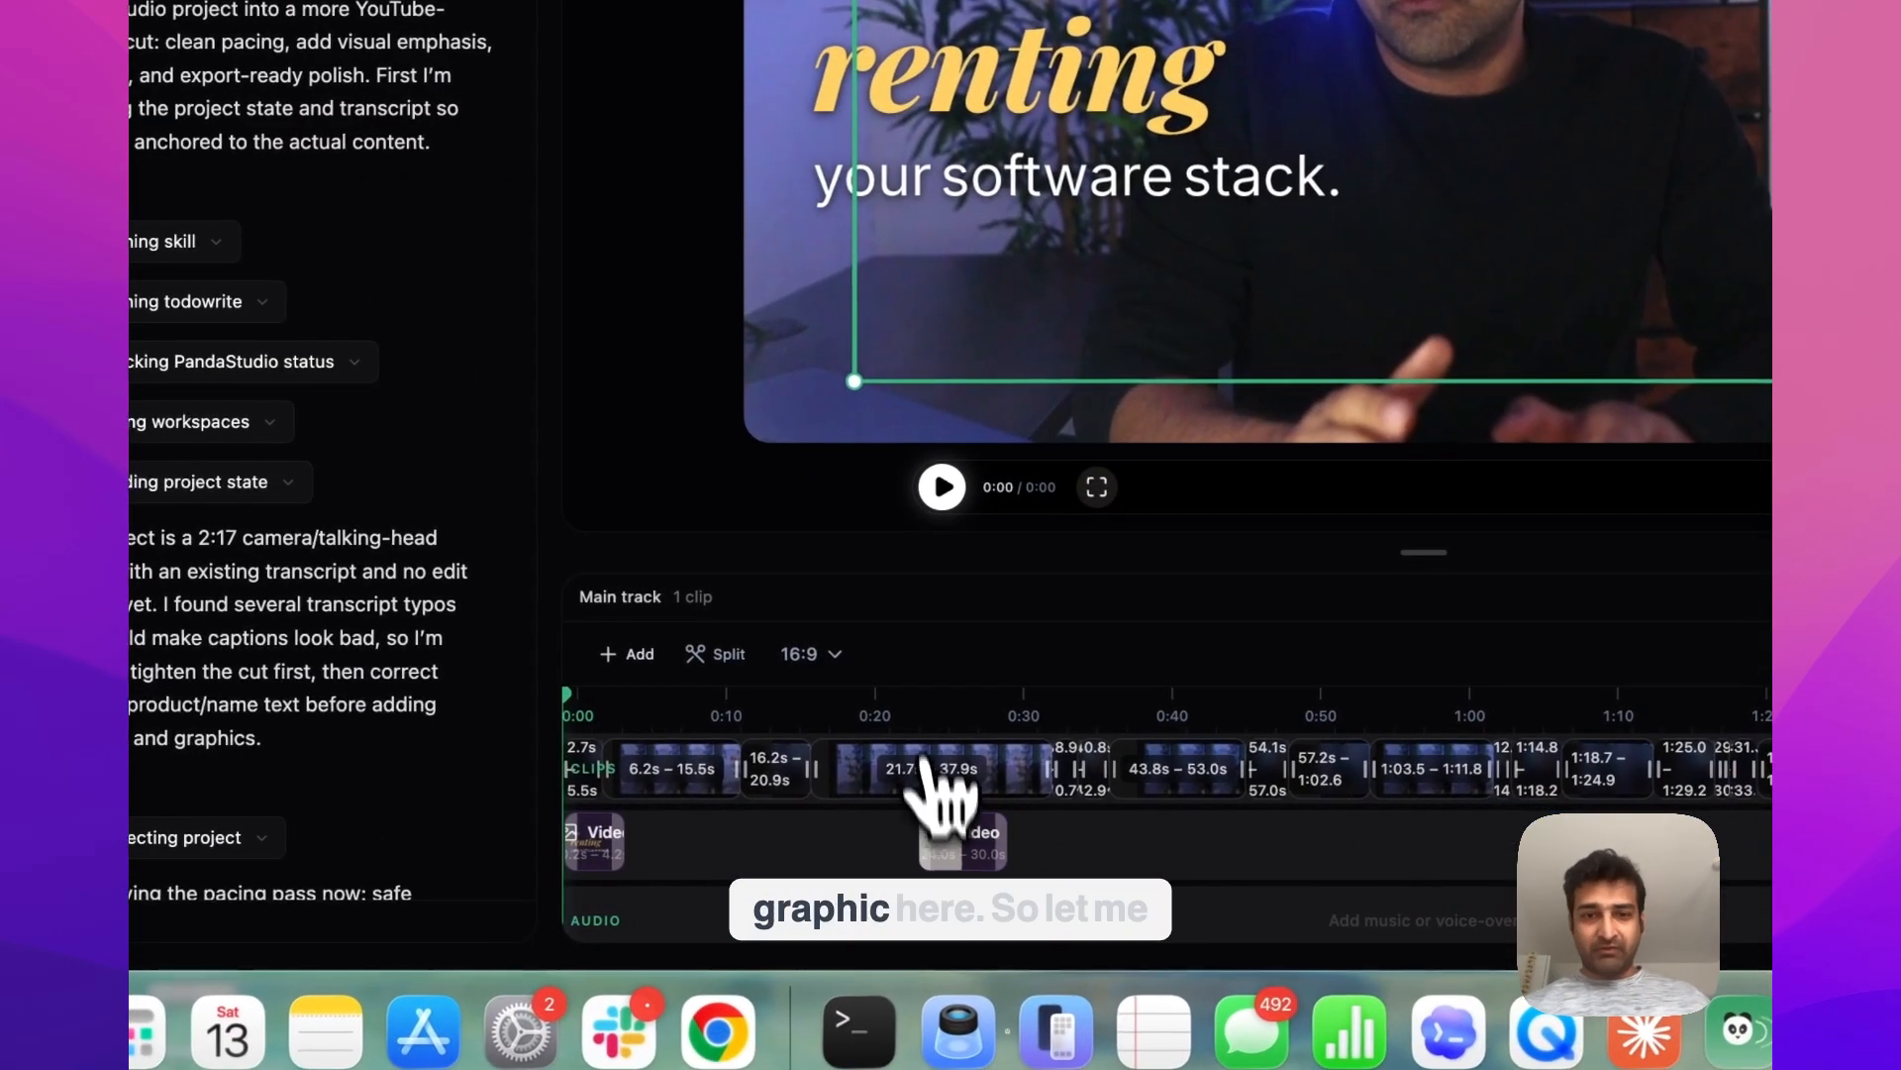
# Play and replay the timeline around the second overlay graphic to review the WritePanda split panel
pyautogui.click(1080, 752)
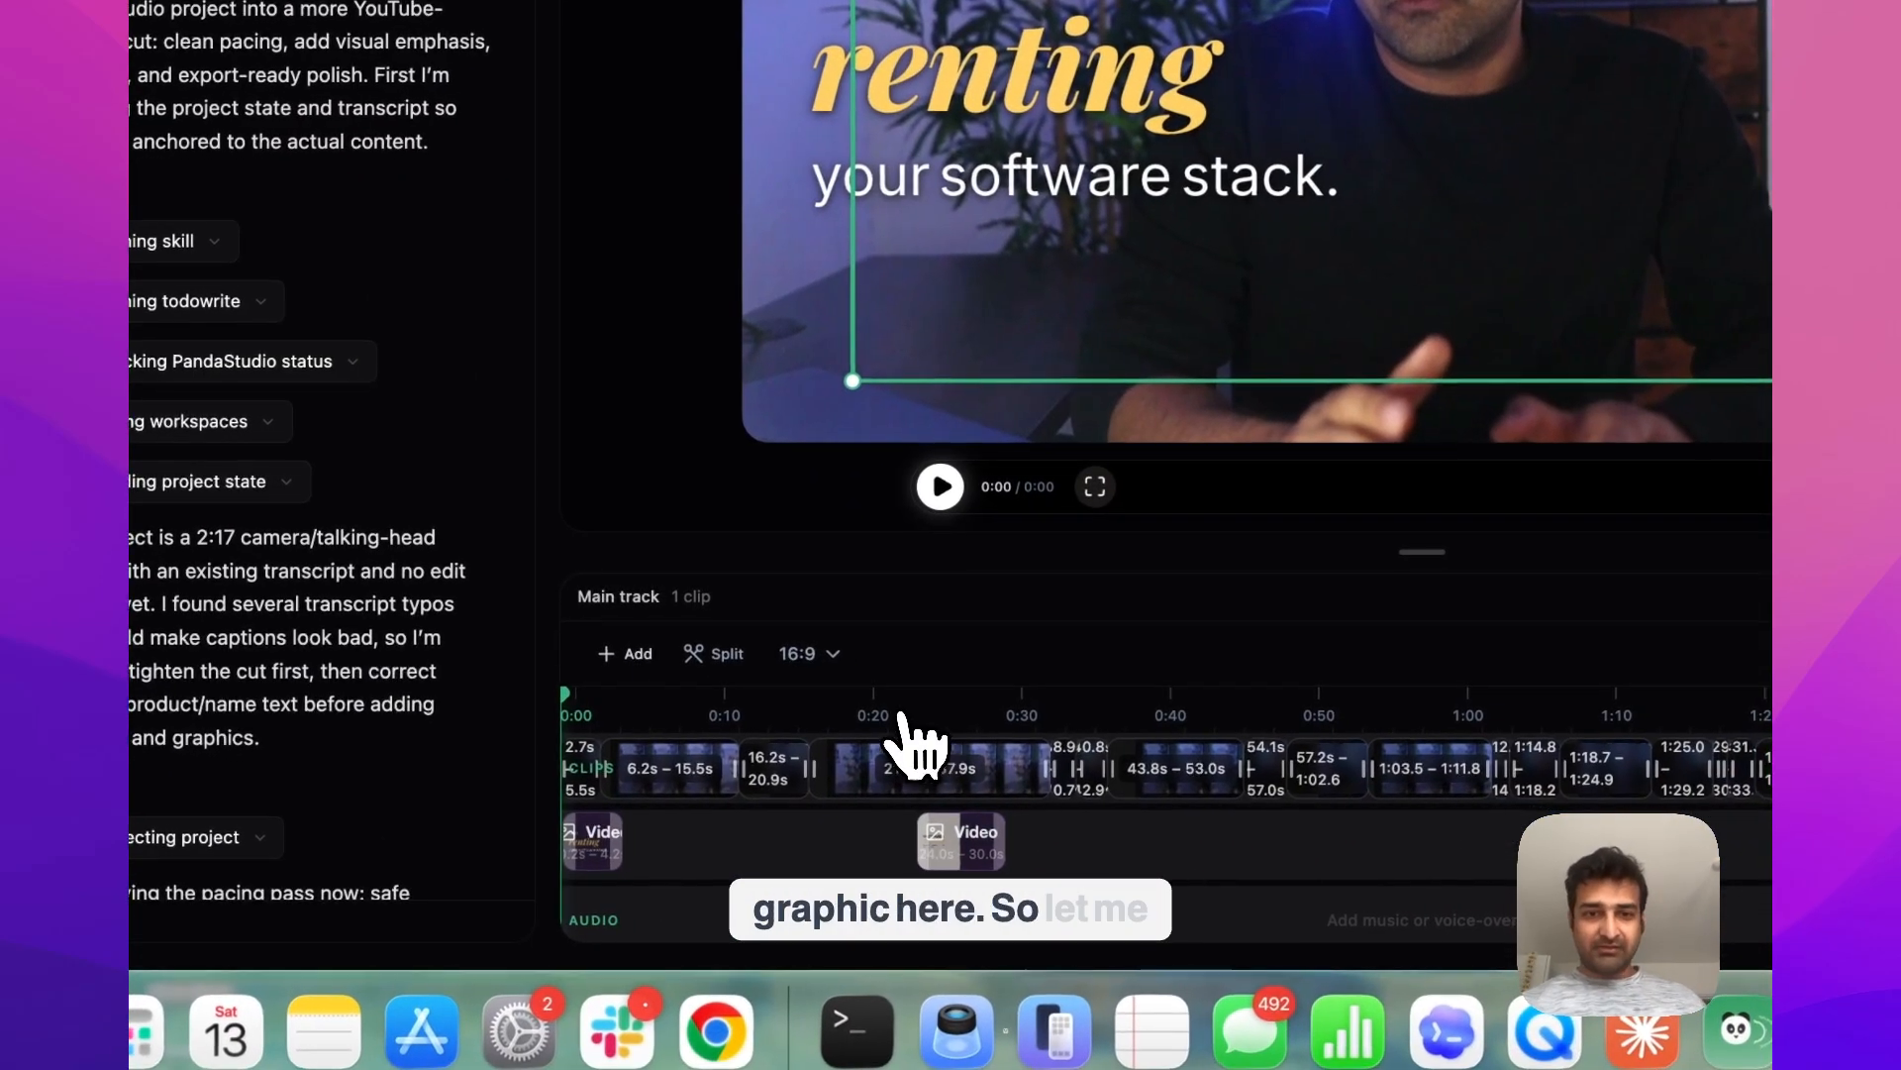
pyautogui.click(941, 486)
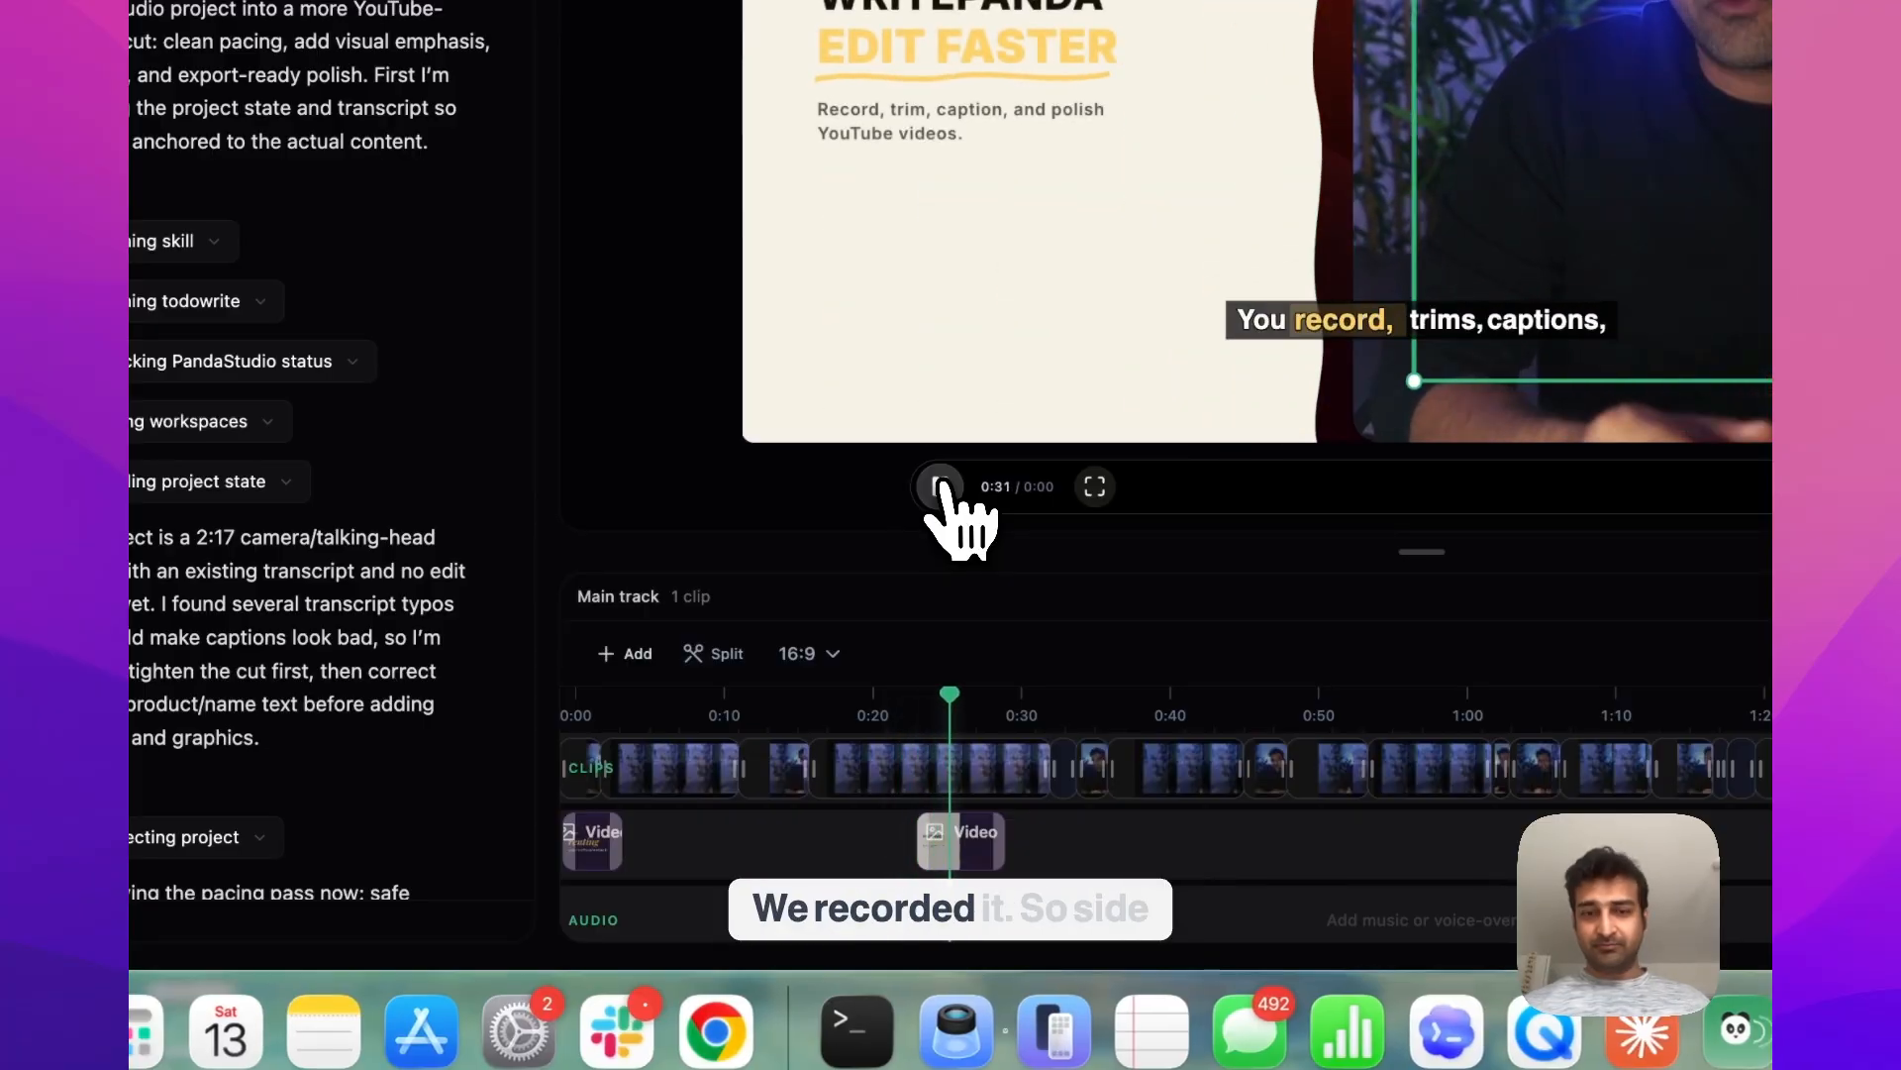
pyautogui.click(942, 484)
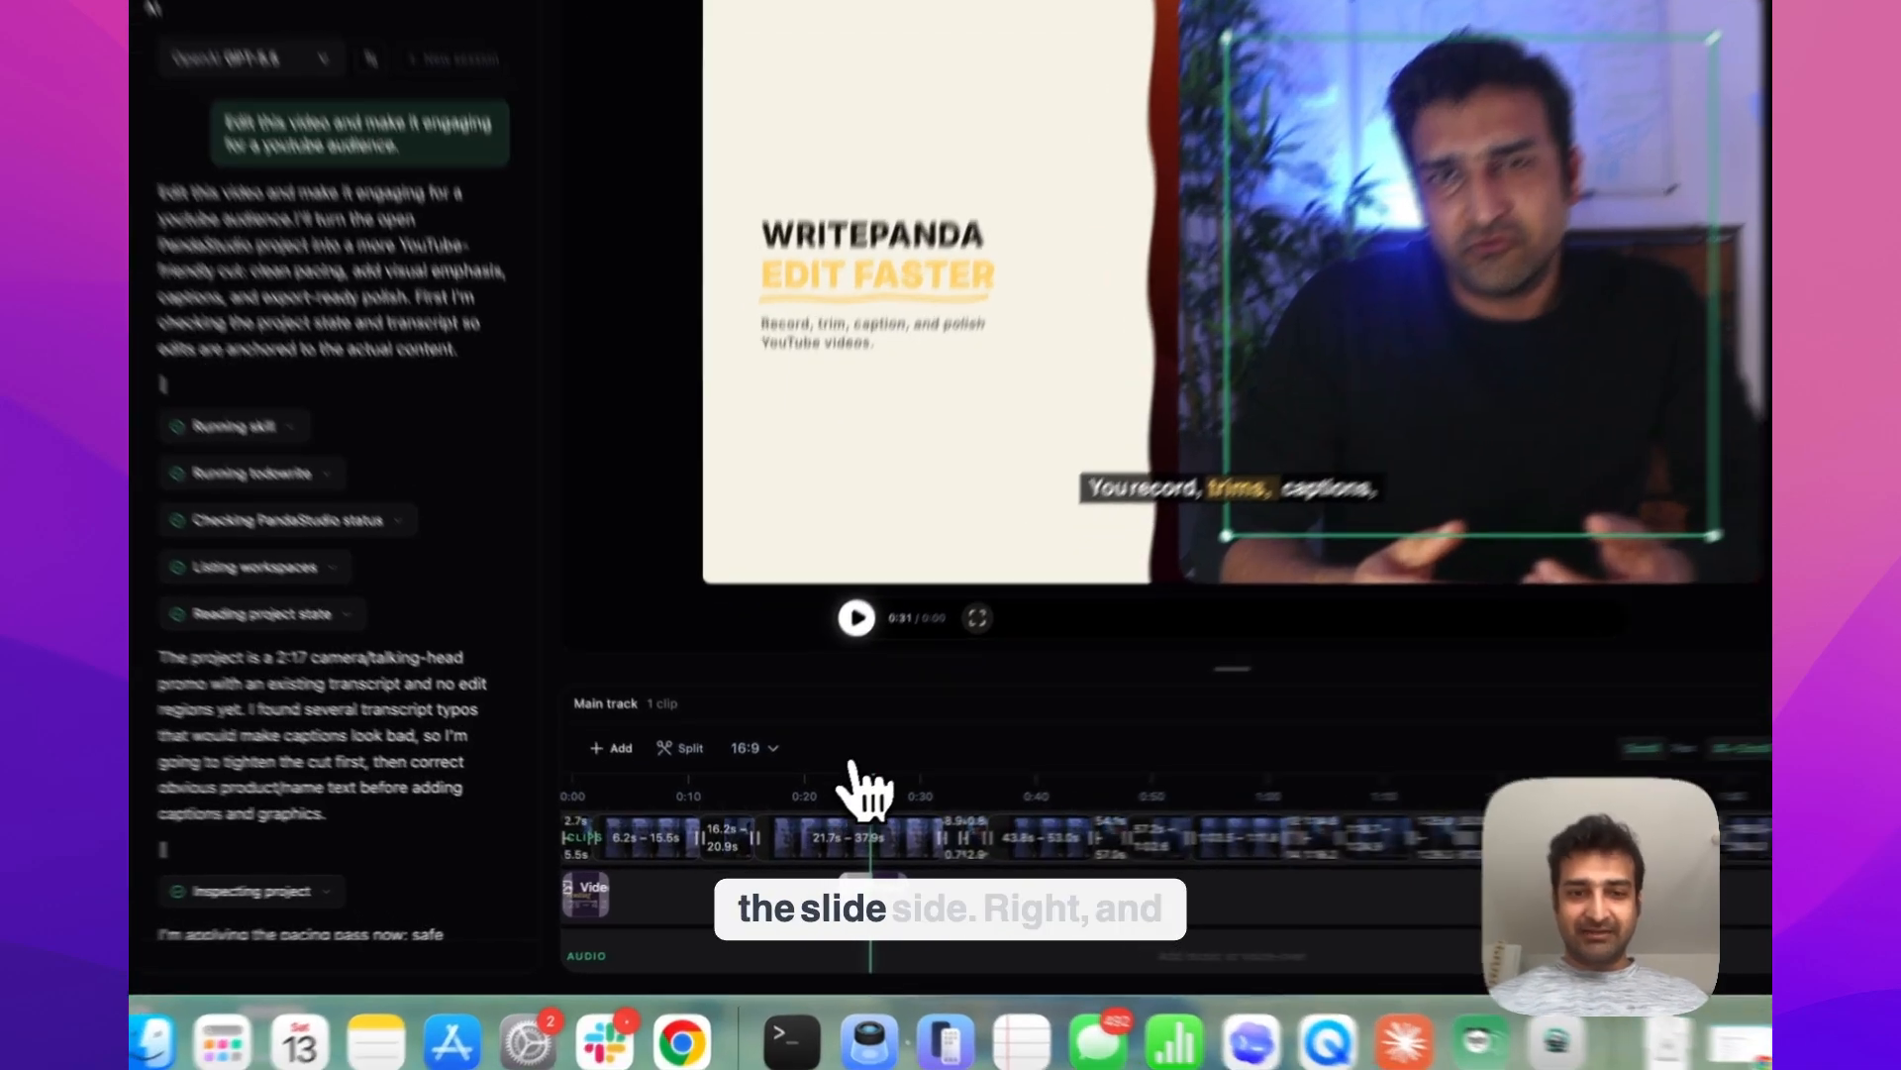
pyautogui.click(820, 804)
pyautogui.click(840, 652)
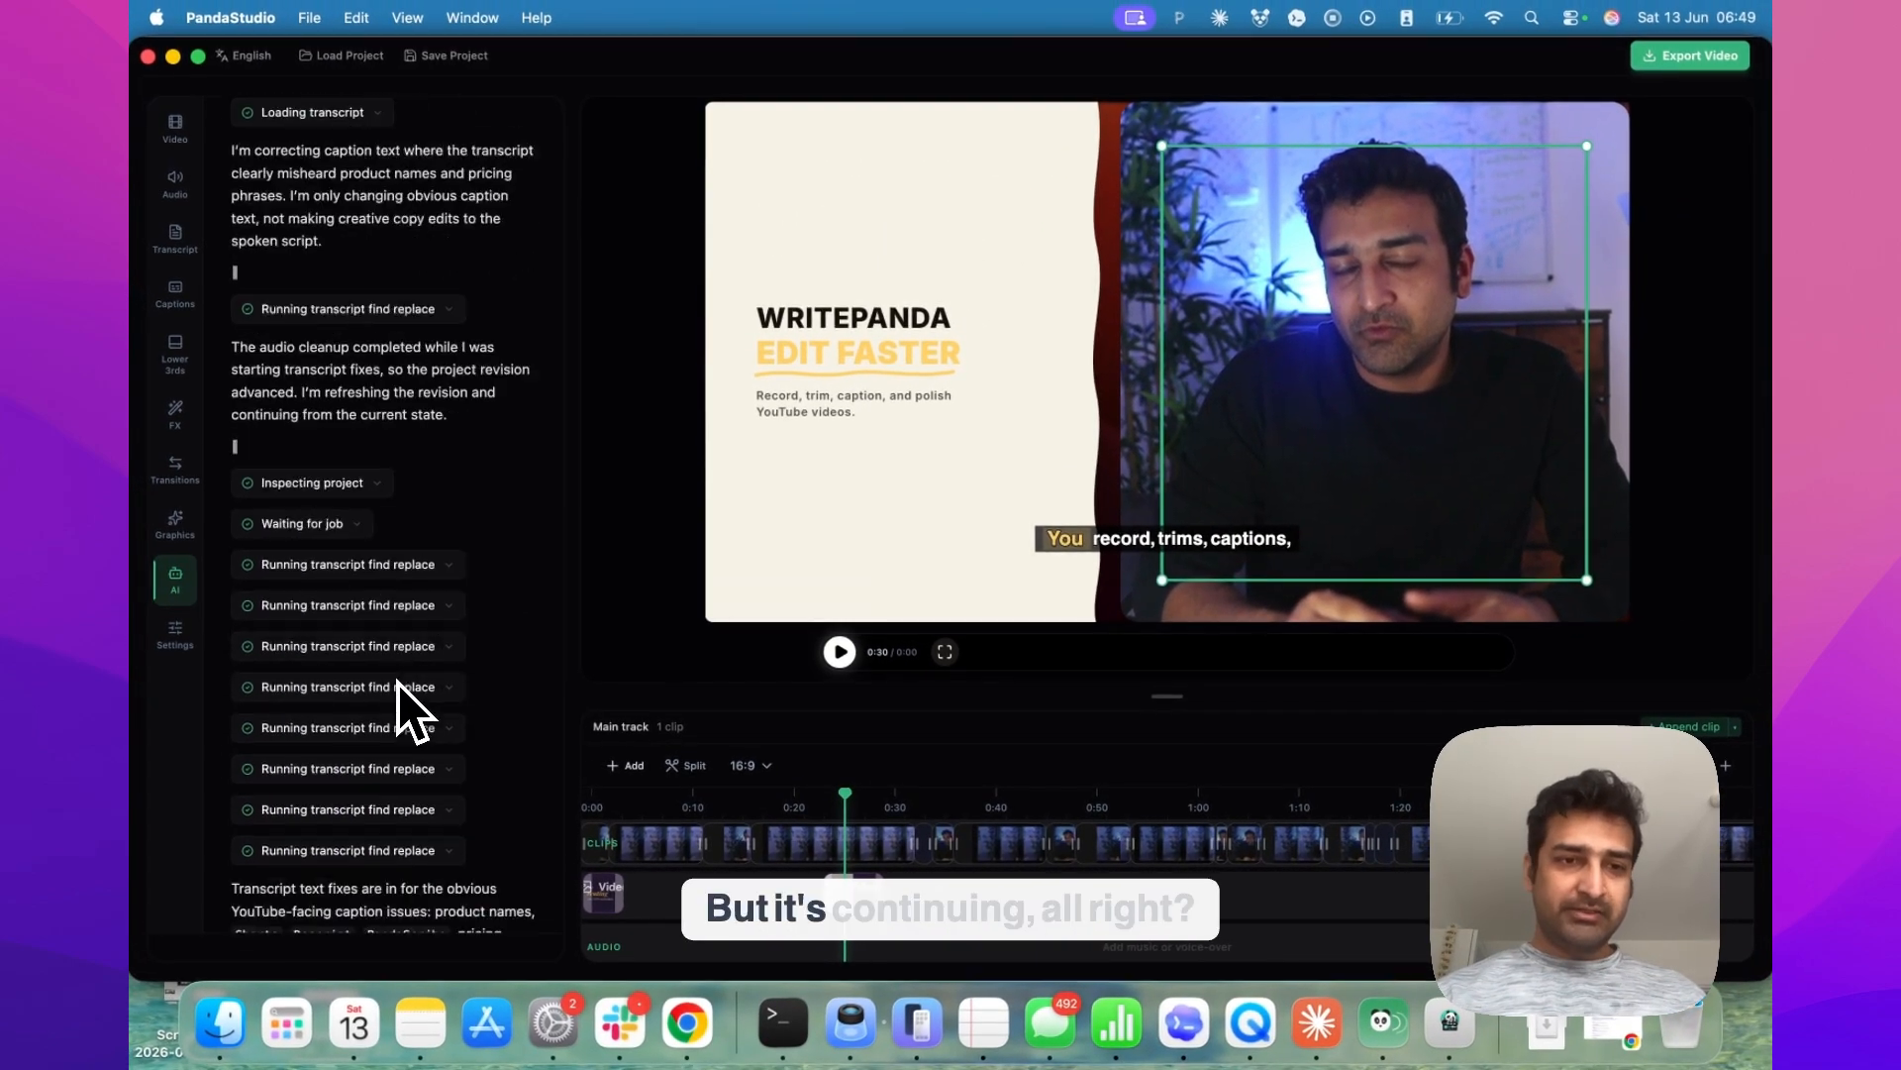
# Read the agent's further edits and inspect the layout transform settings of the 24 to 30 second region on the timeline
pyautogui.scroll(-20, 406, 708)
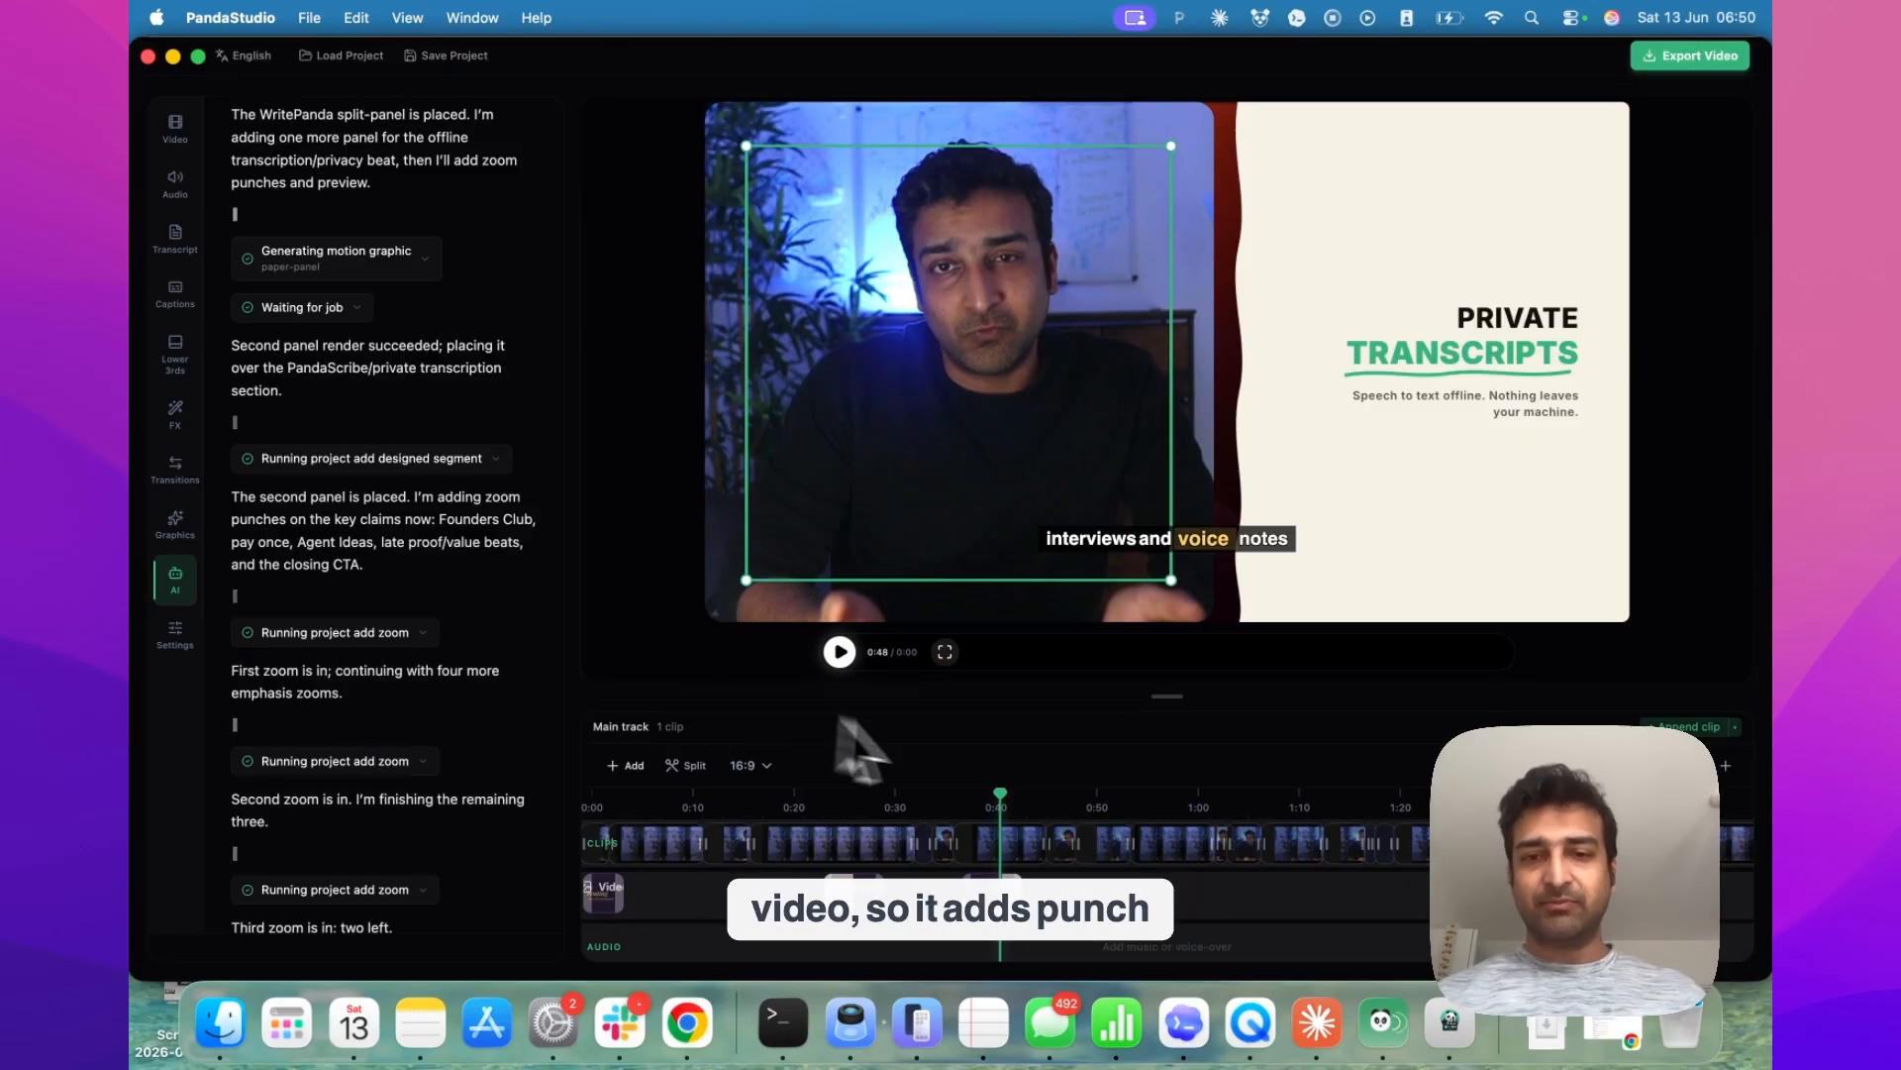
pyautogui.scroll(-2, 1104, 837)
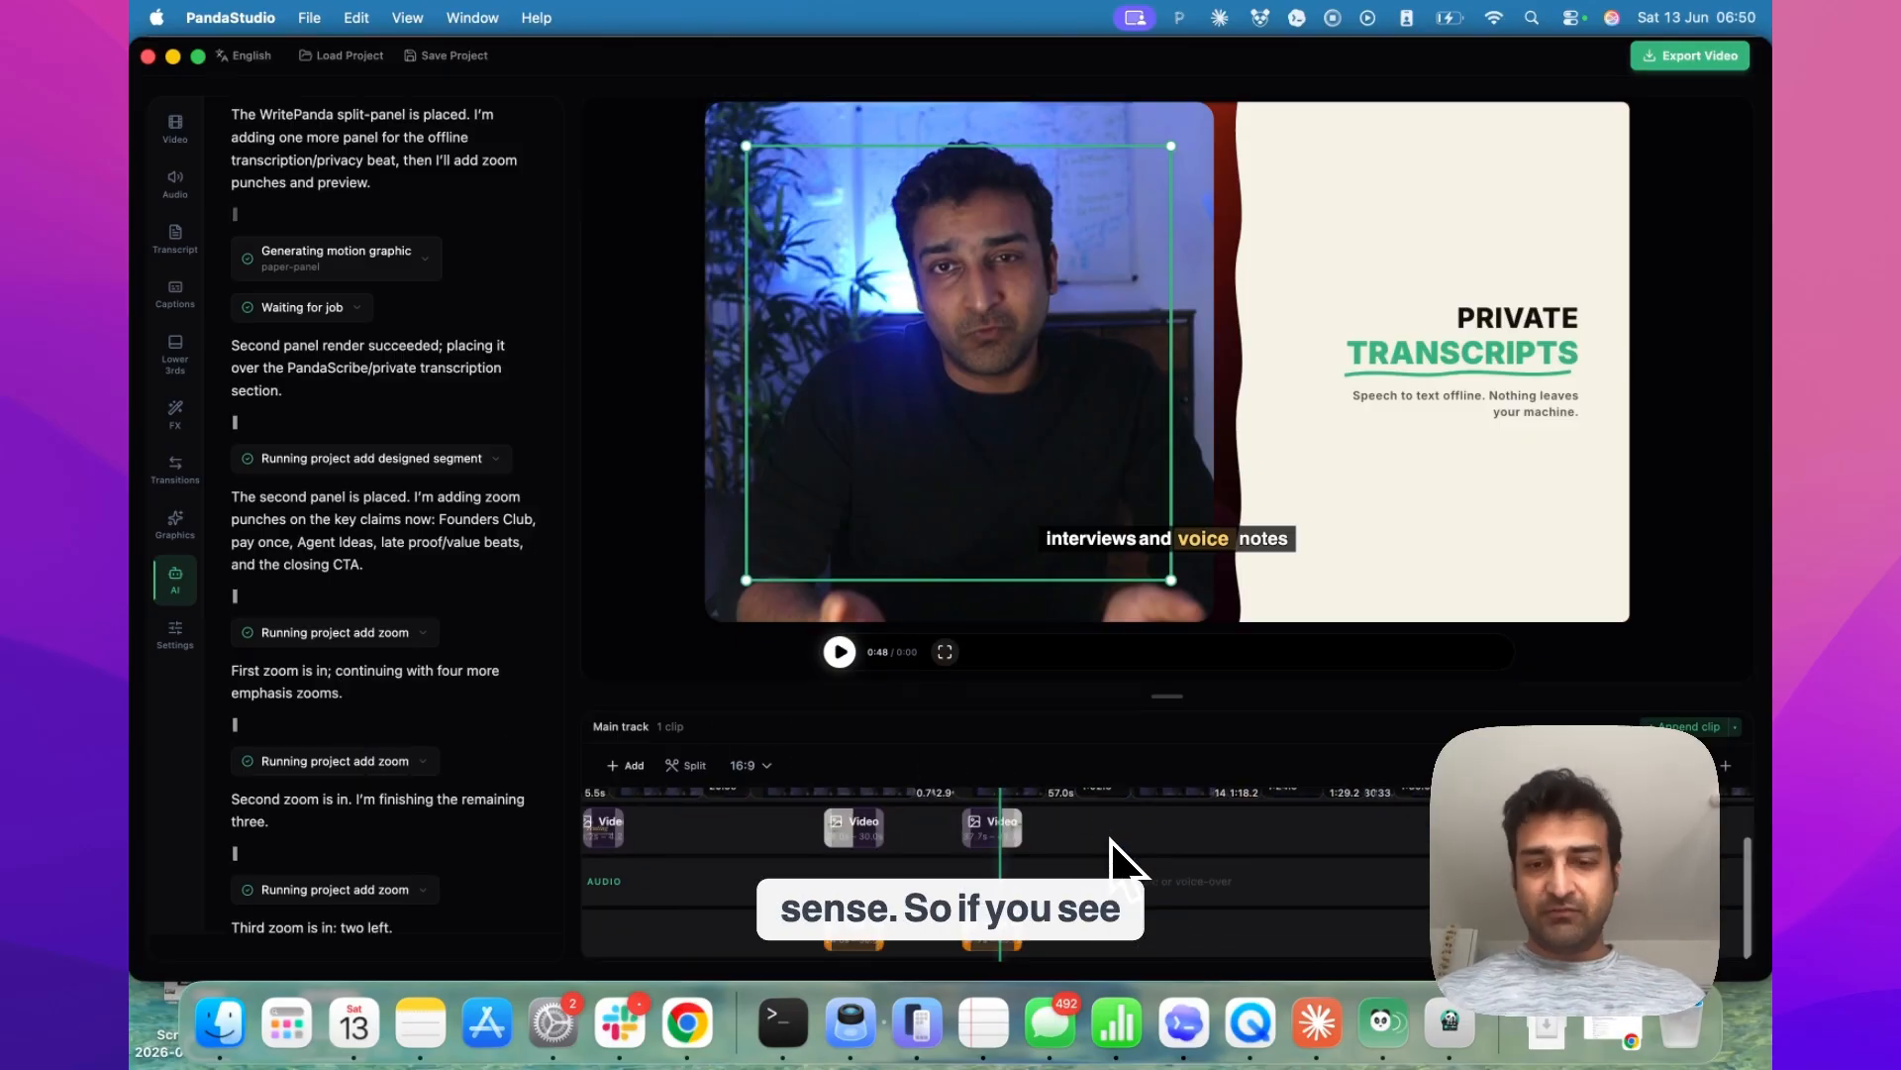
pyautogui.click(867, 940)
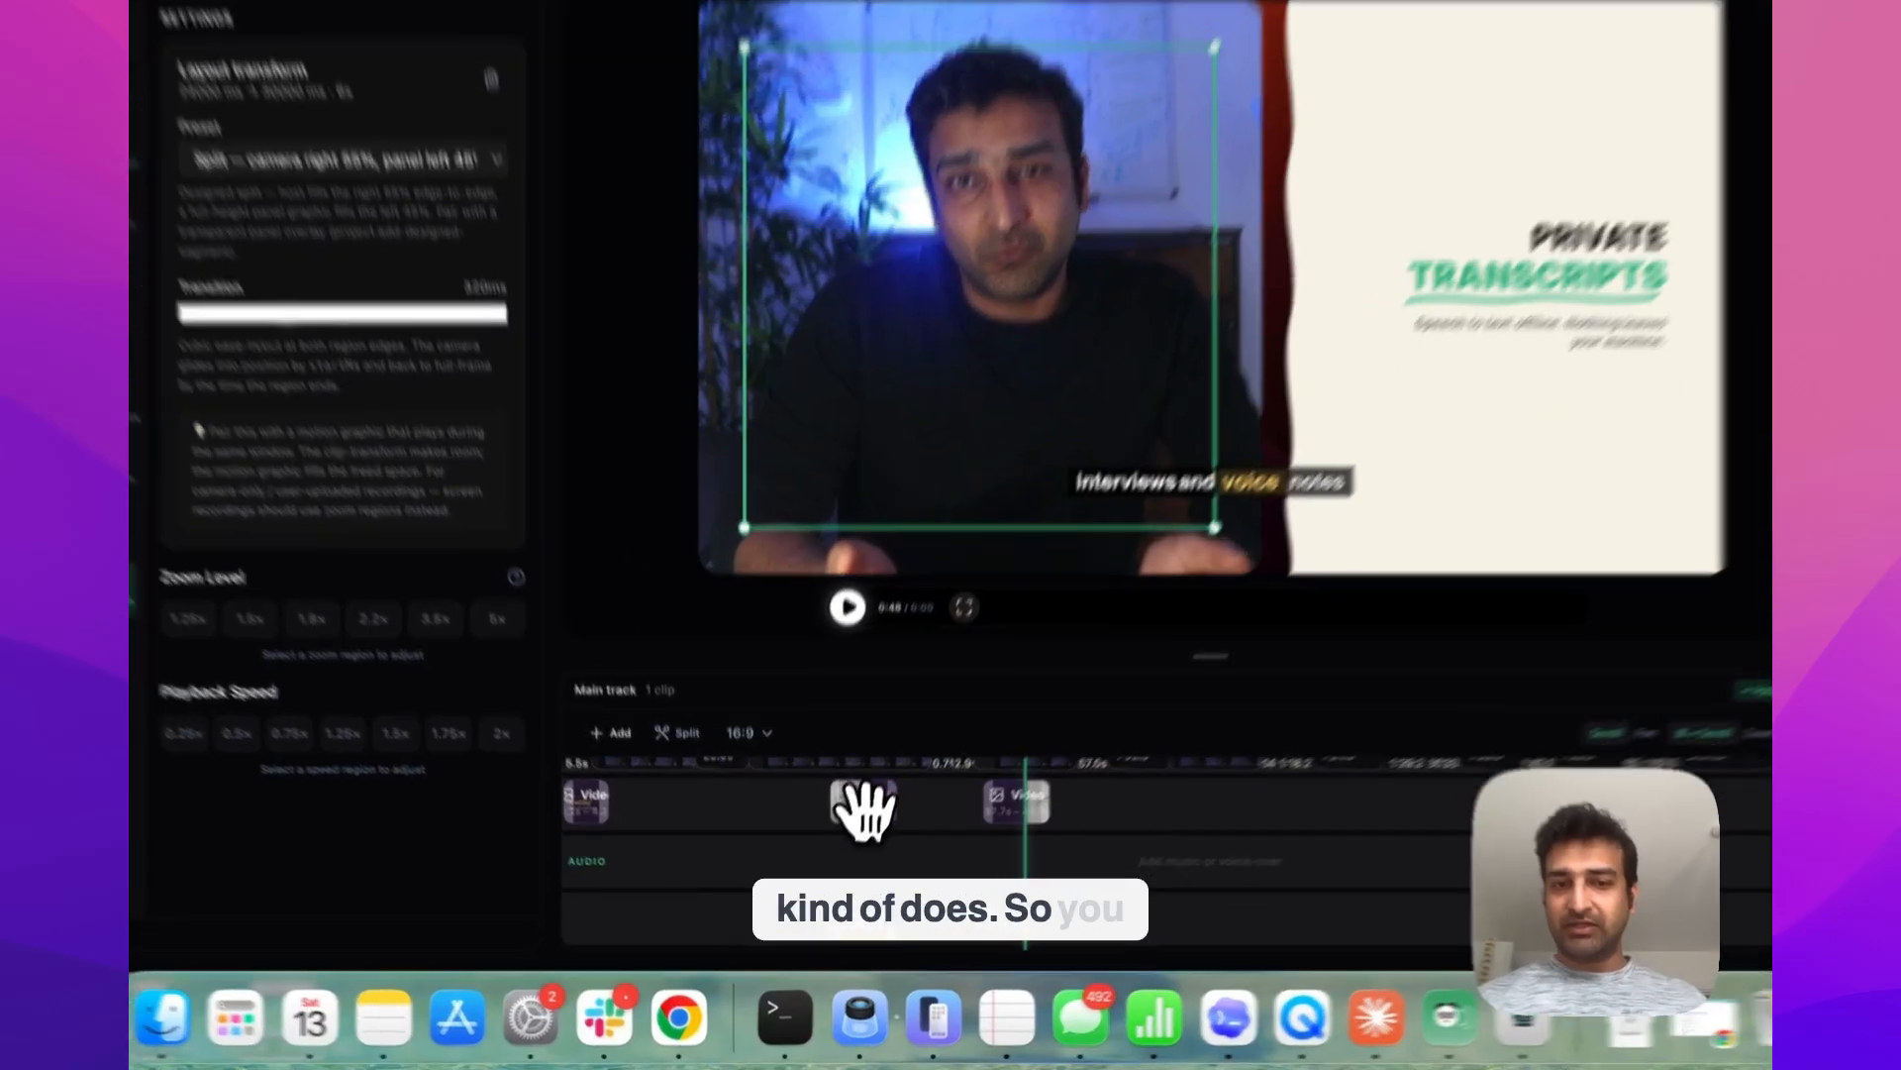
pyautogui.click(854, 830)
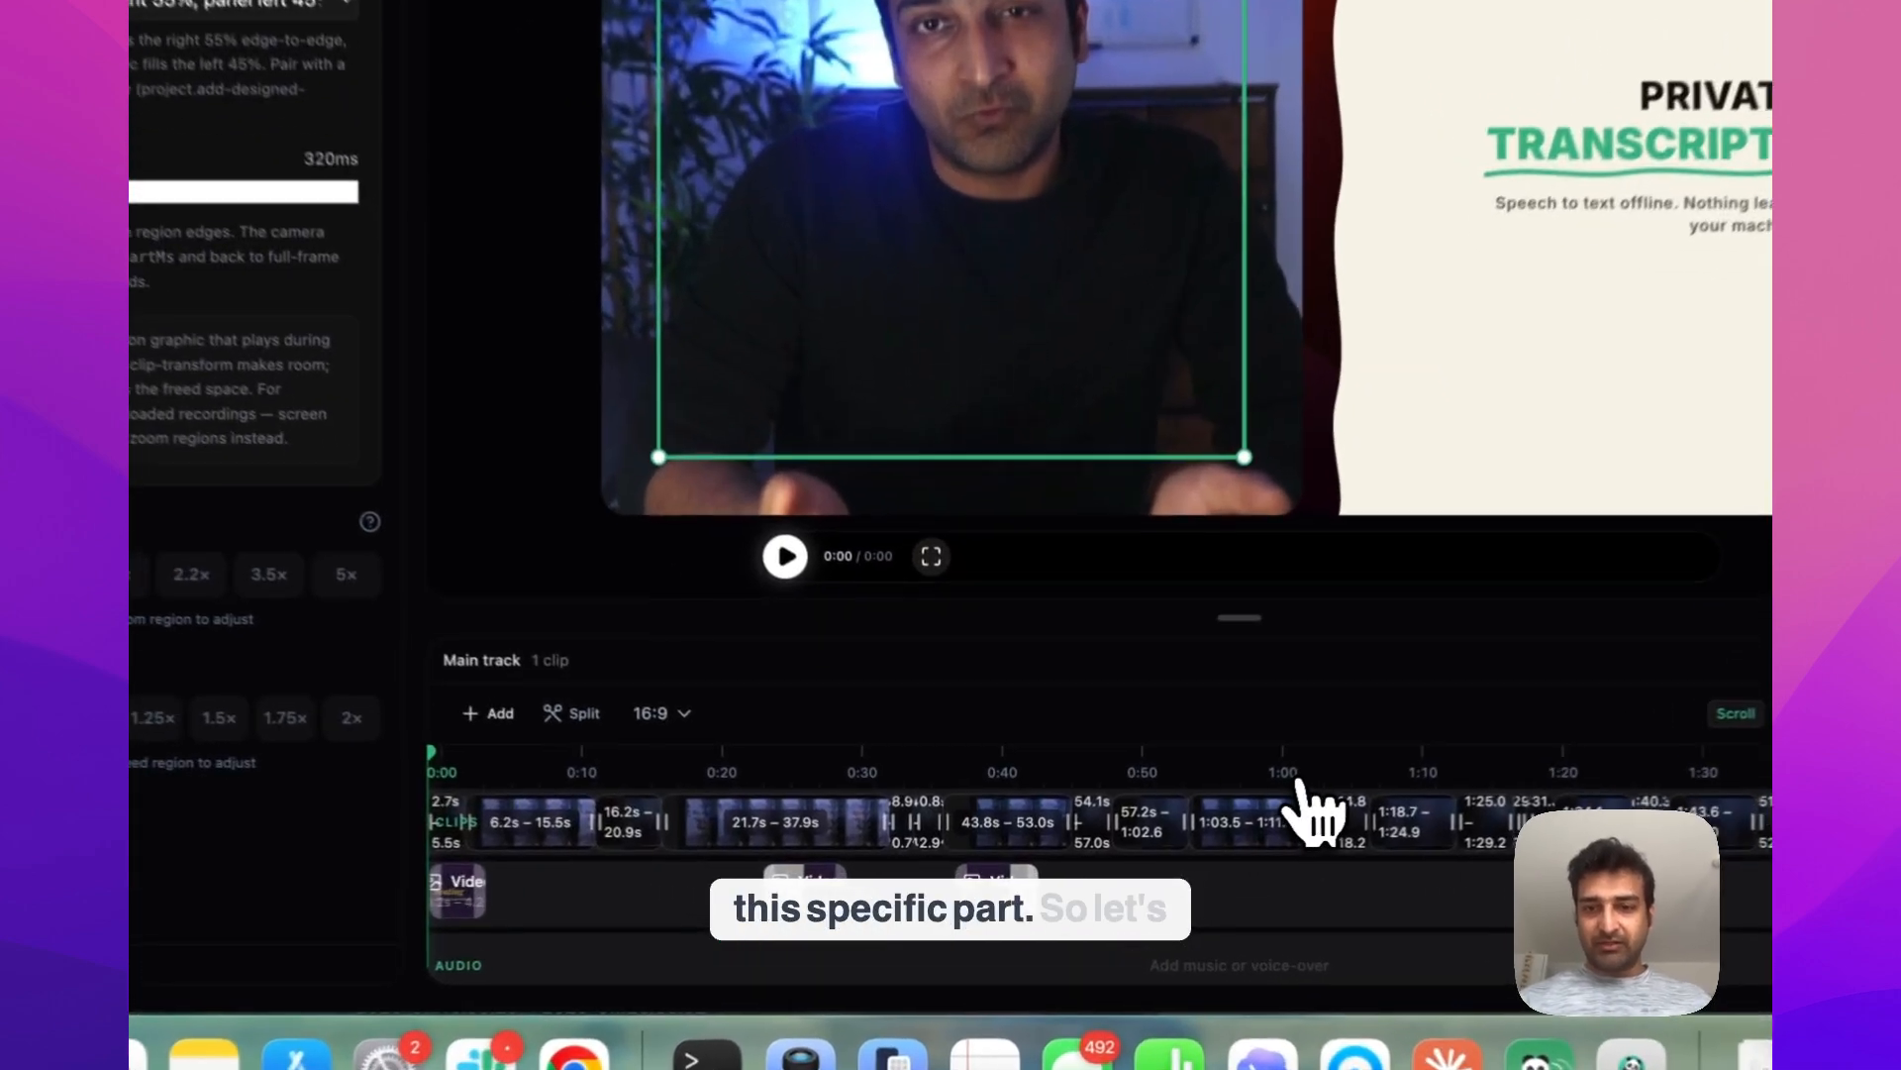
# Play the zoom region starting around 1:11 to judge its timing, then return to the agent chat
pyautogui.click(1205, 818)
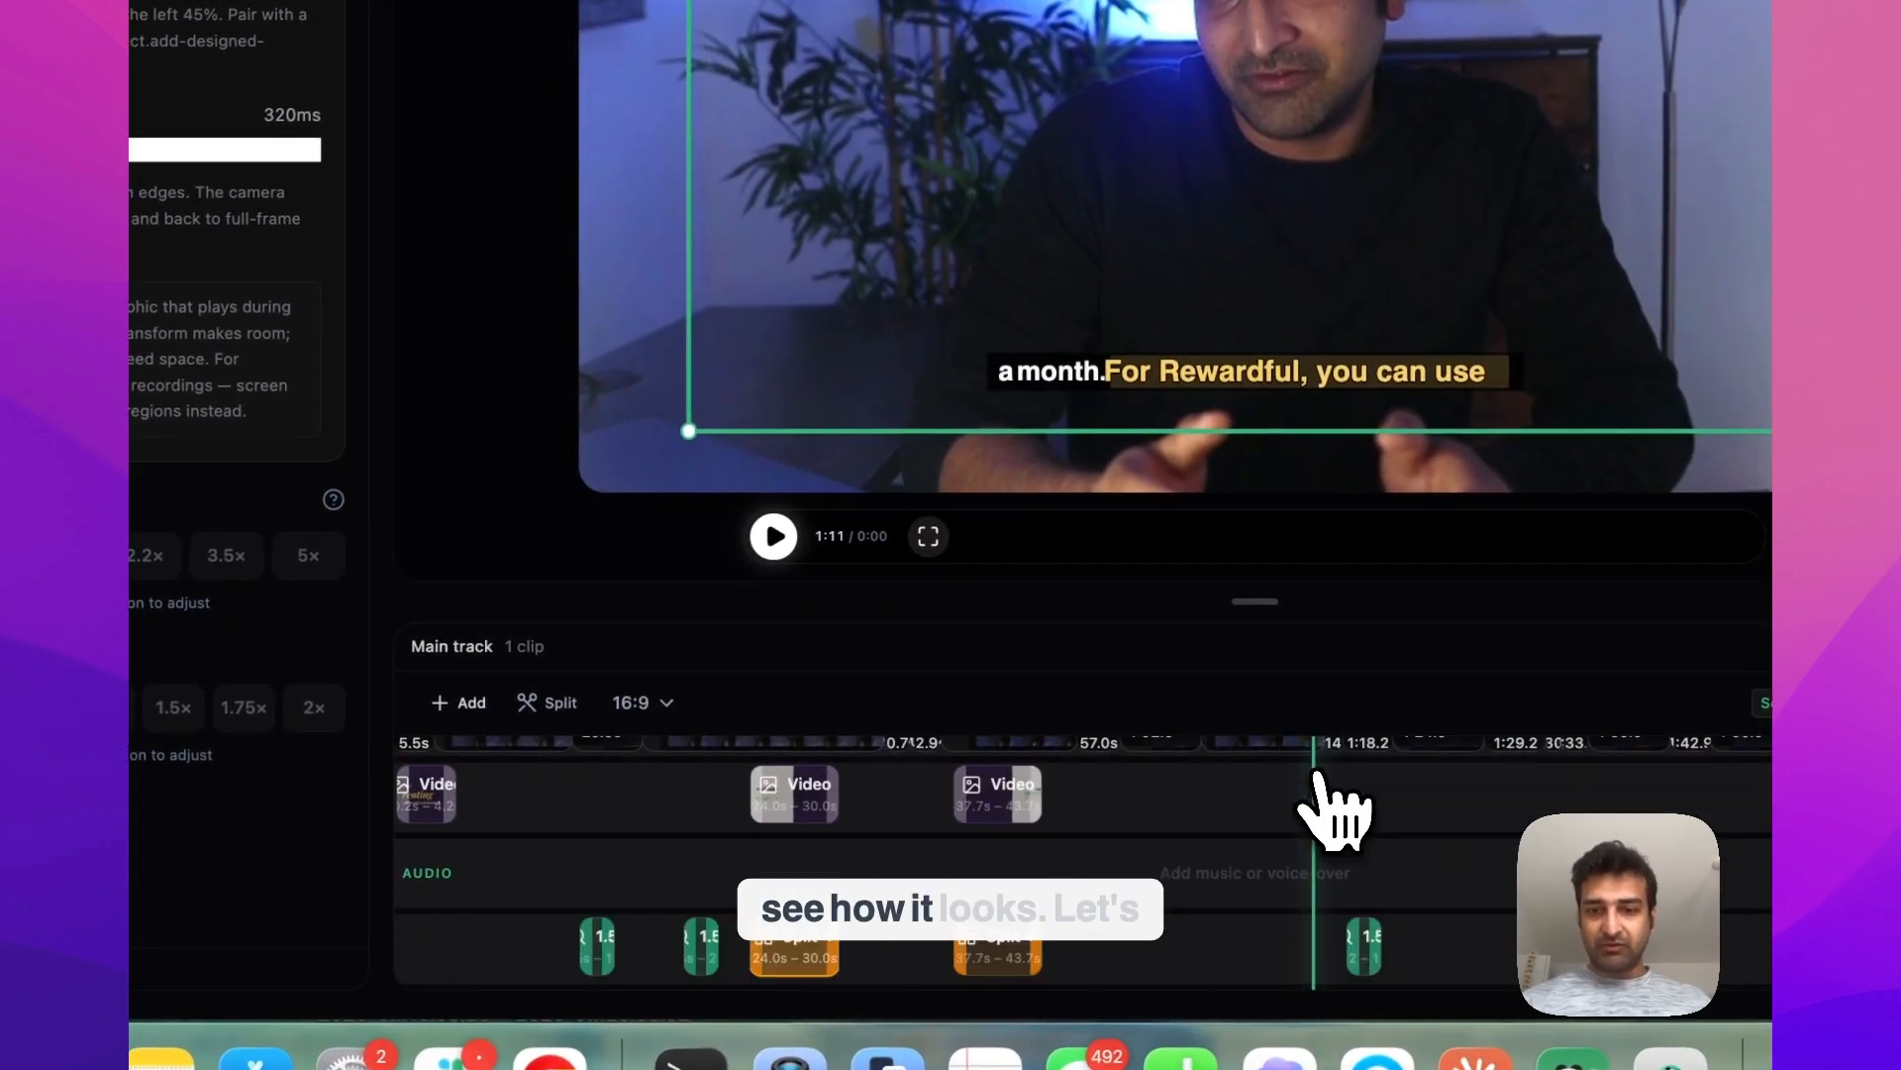
pyautogui.click(774, 536)
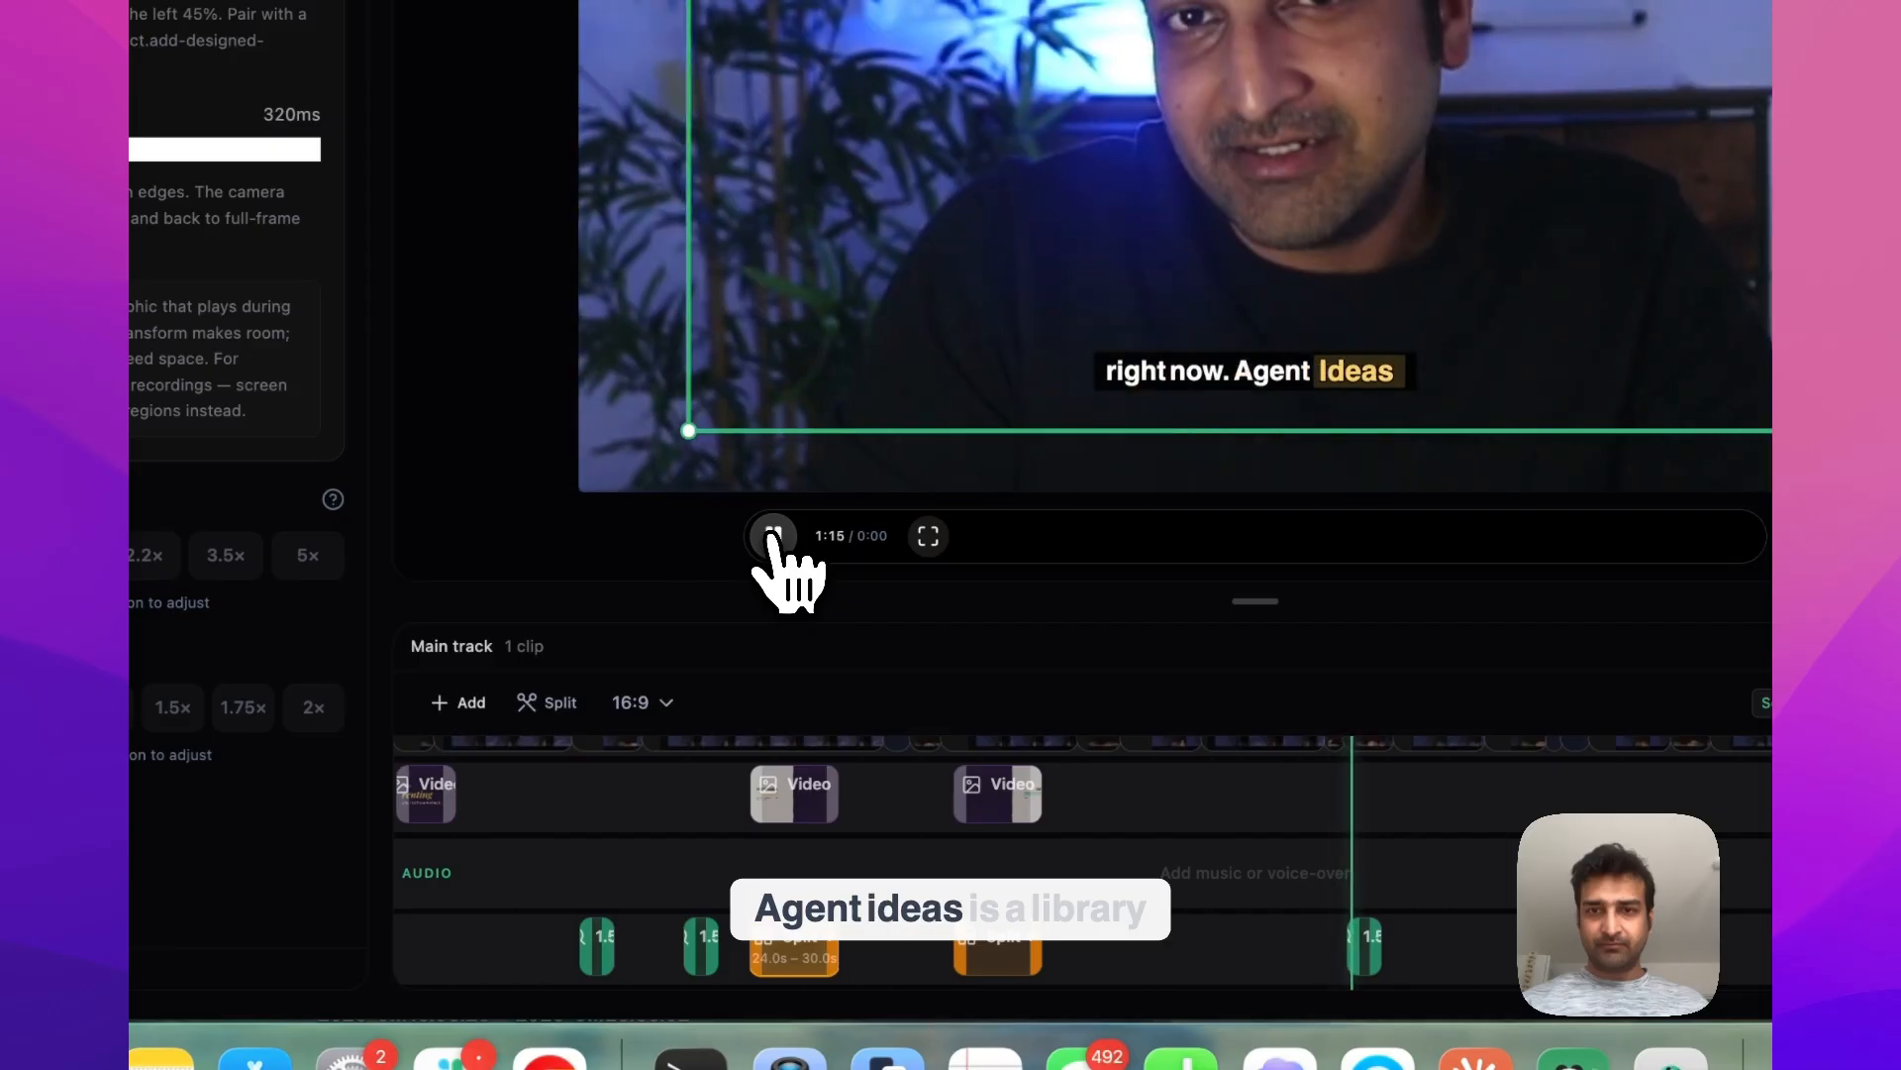
pyautogui.click(774, 535)
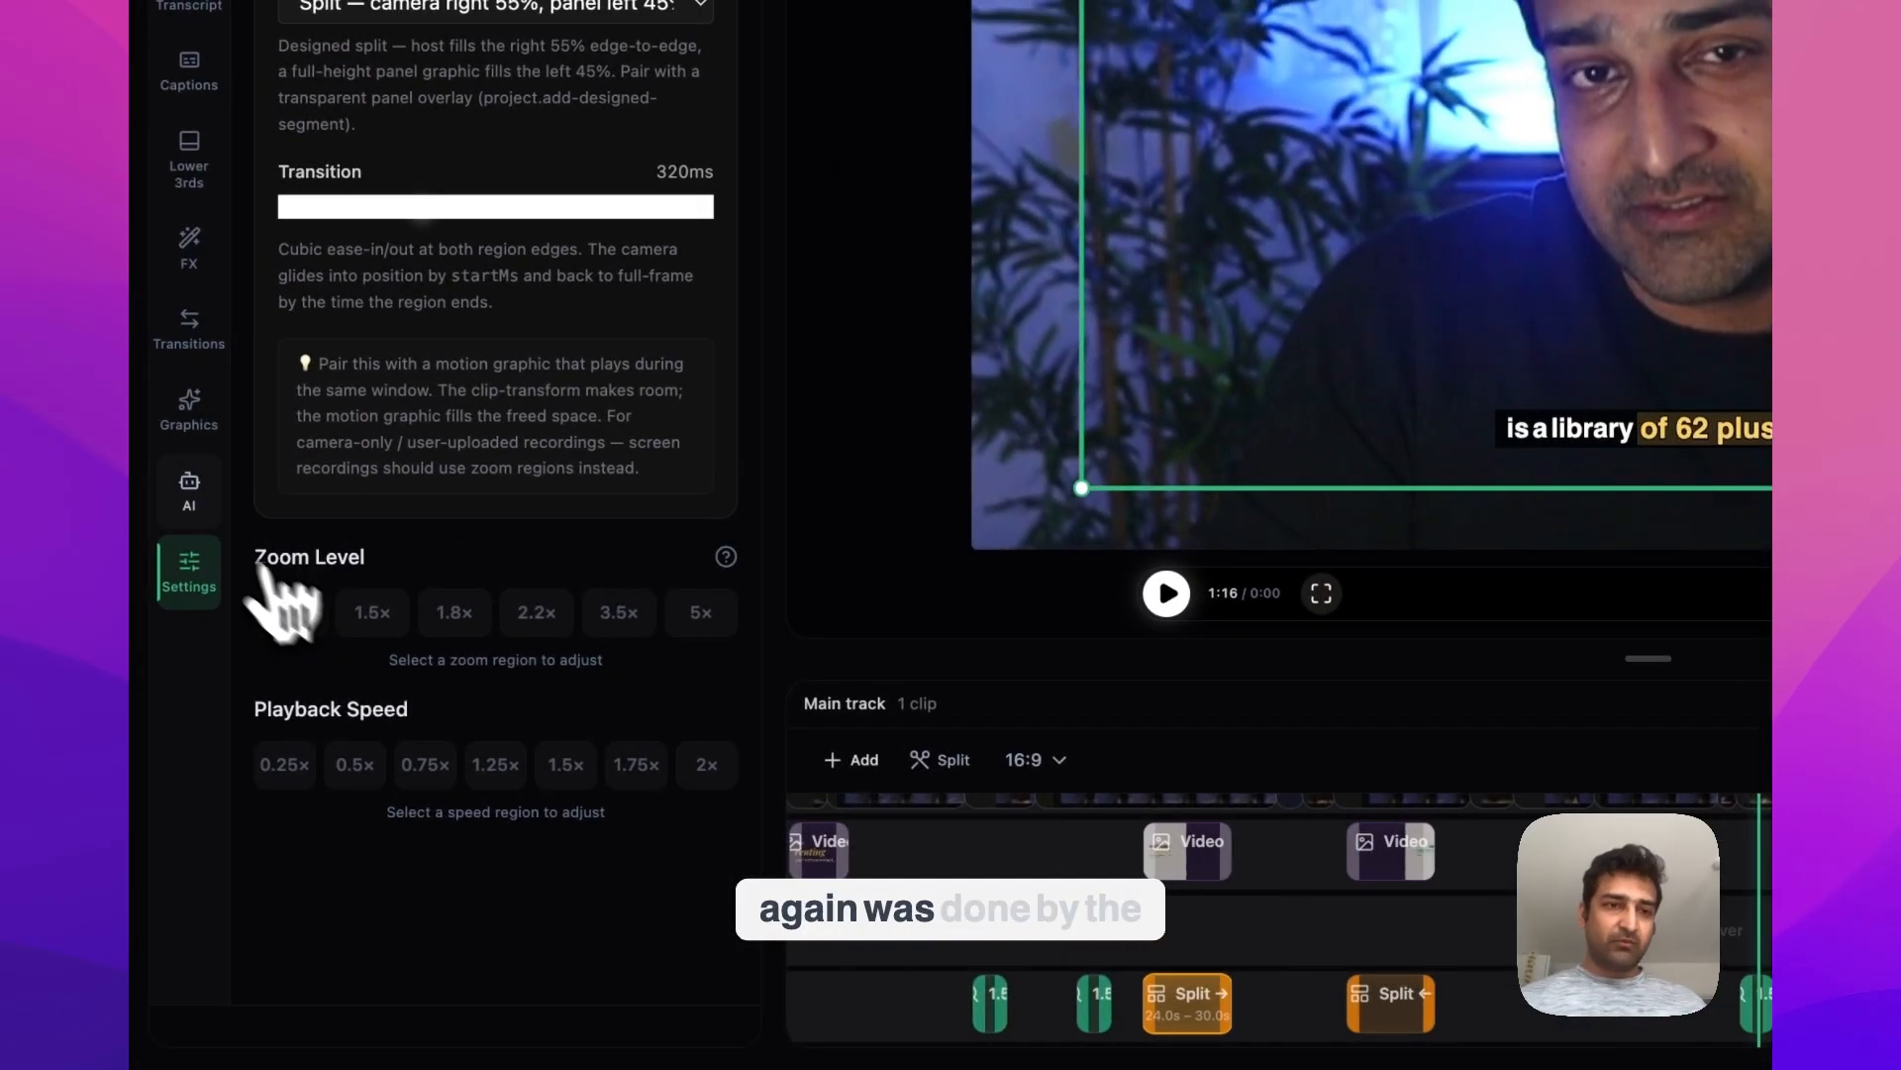
pyautogui.click(203, 530)
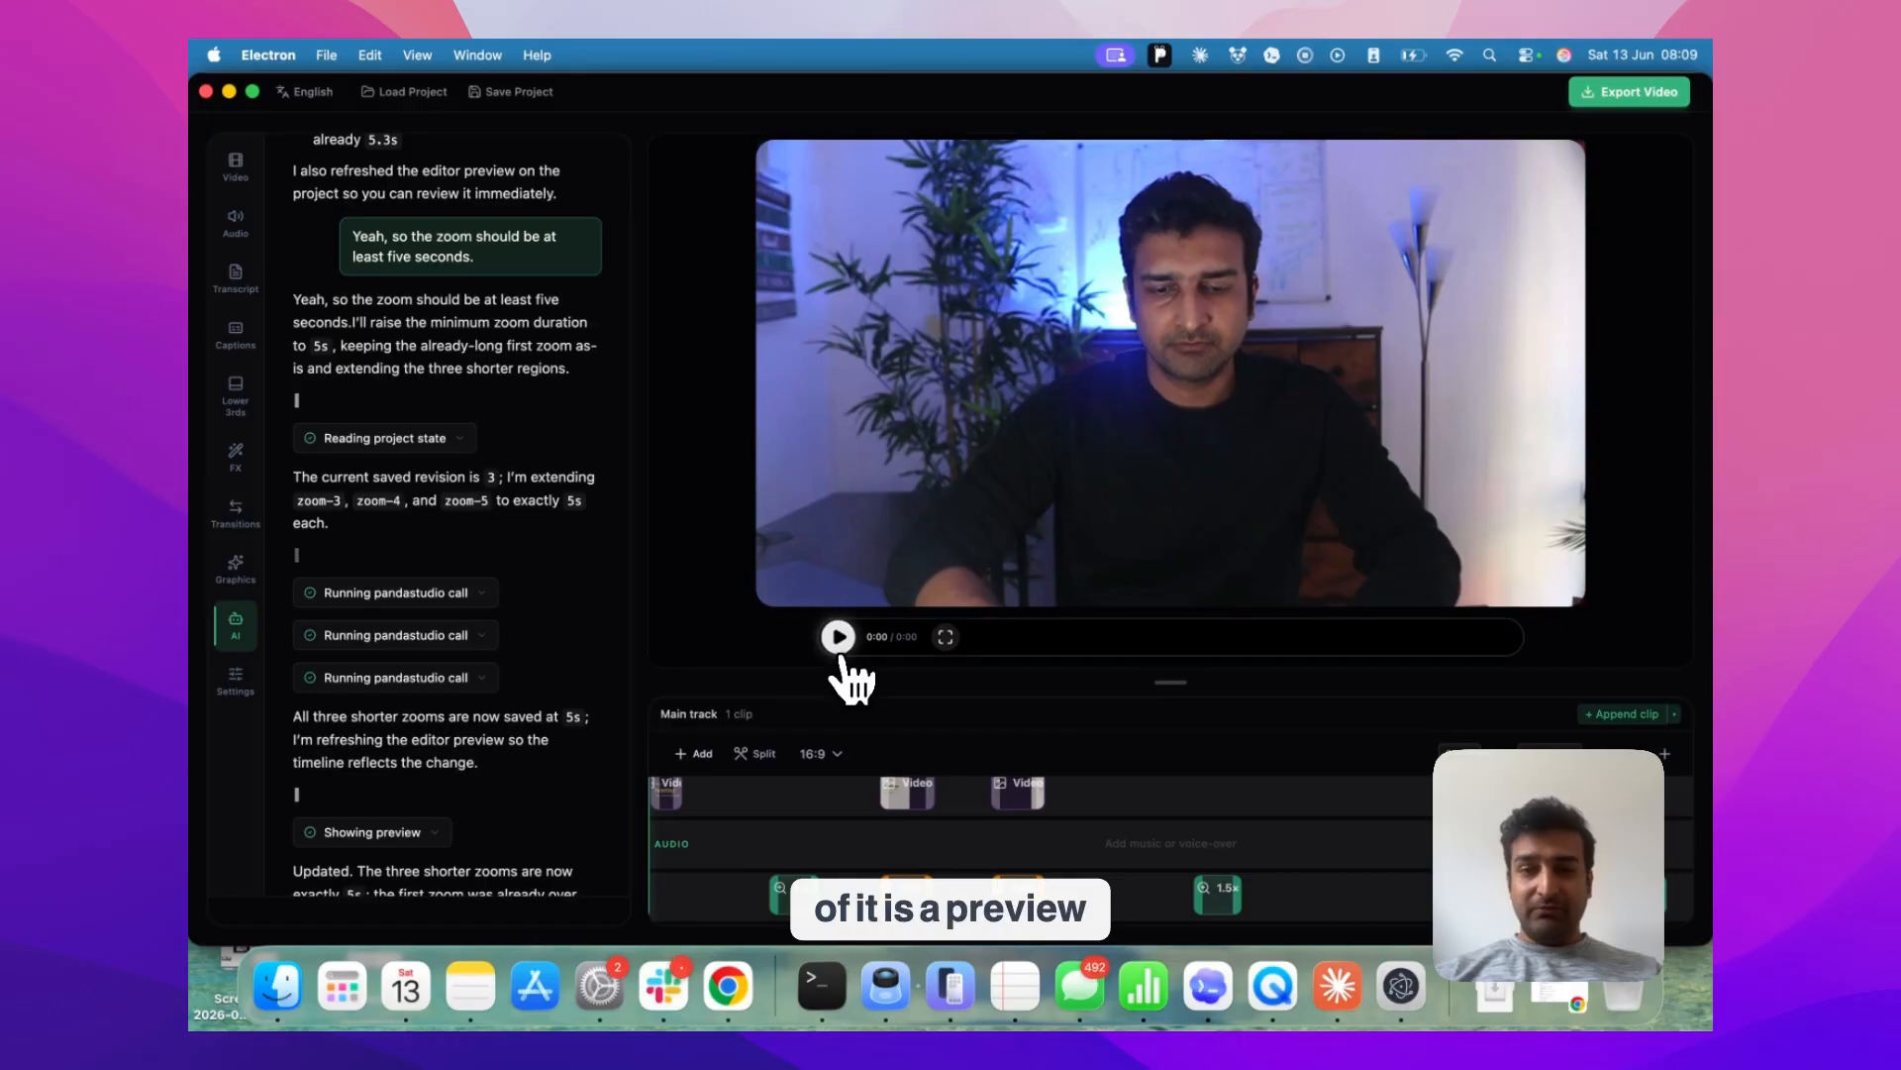
# Play the updated preview from the start, skipping ahead through the first zoom to the WritePanda split panel
pyautogui.click(841, 653)
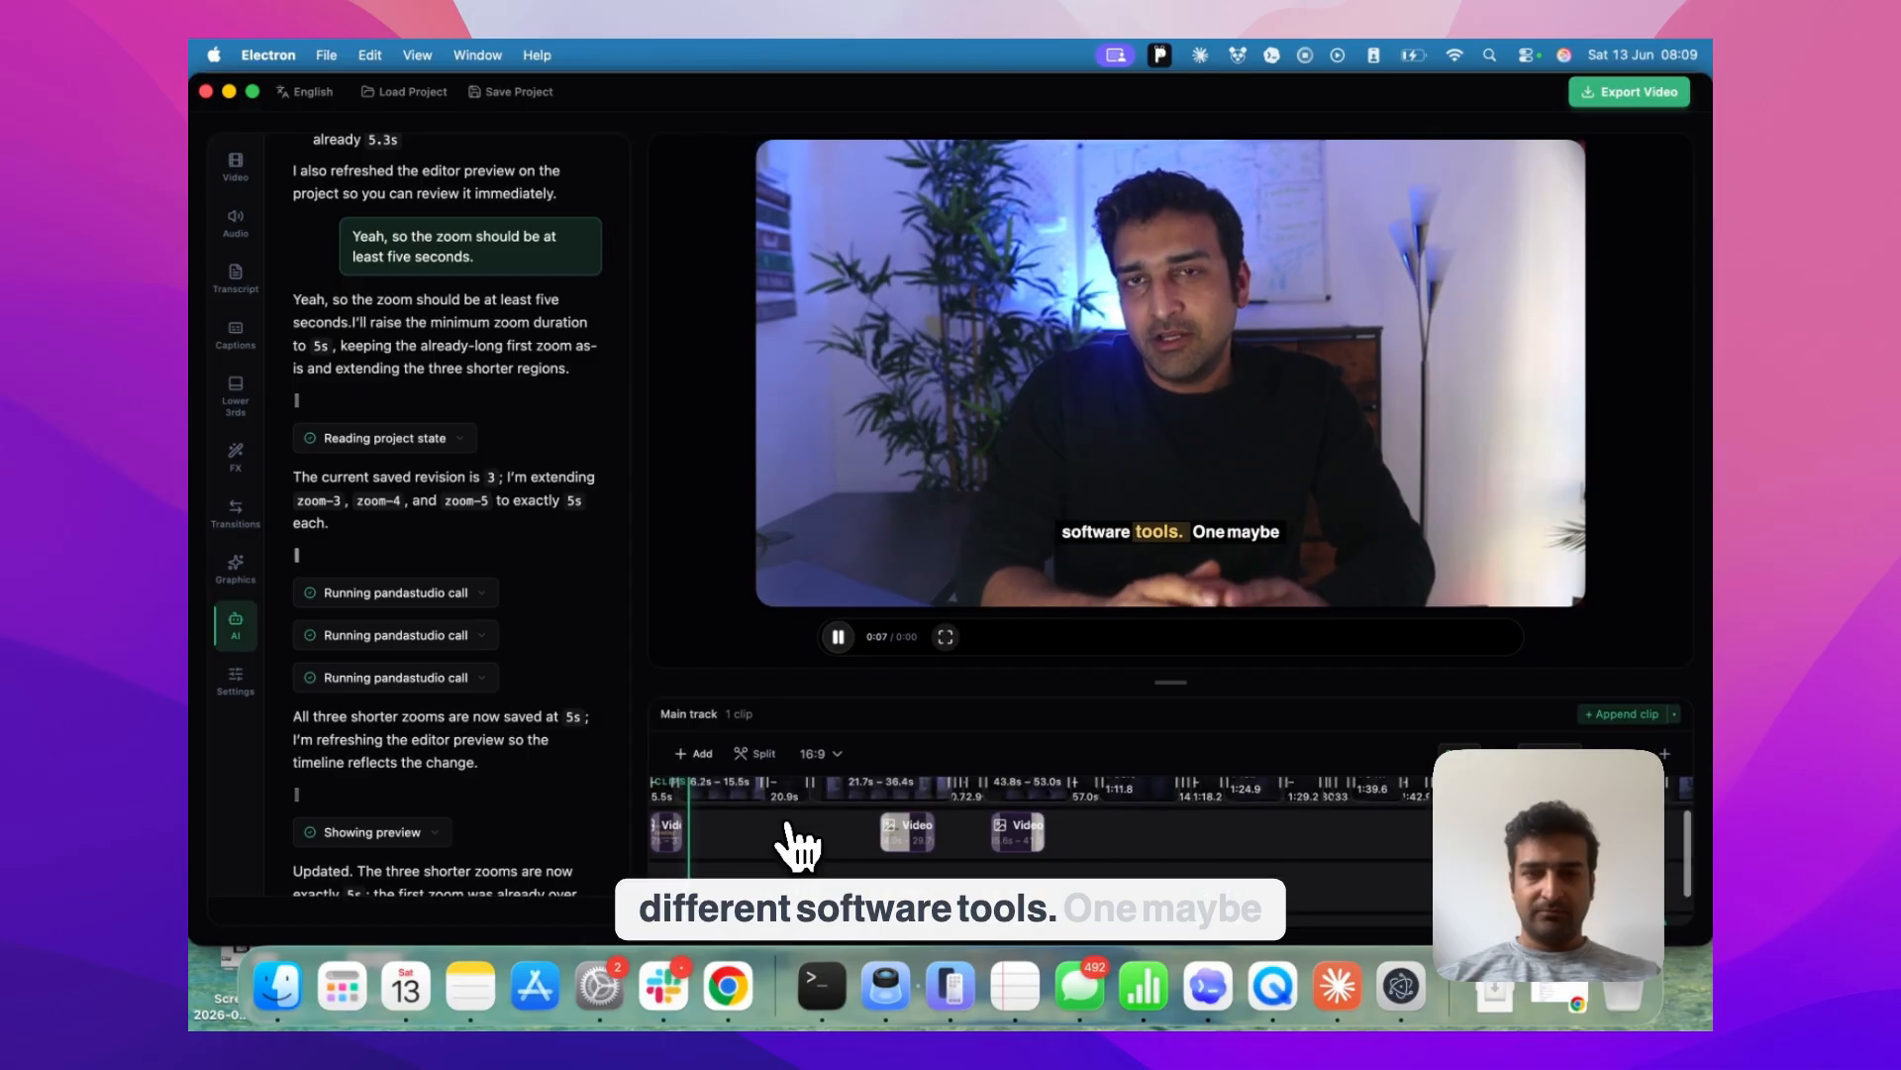
pyautogui.click(779, 804)
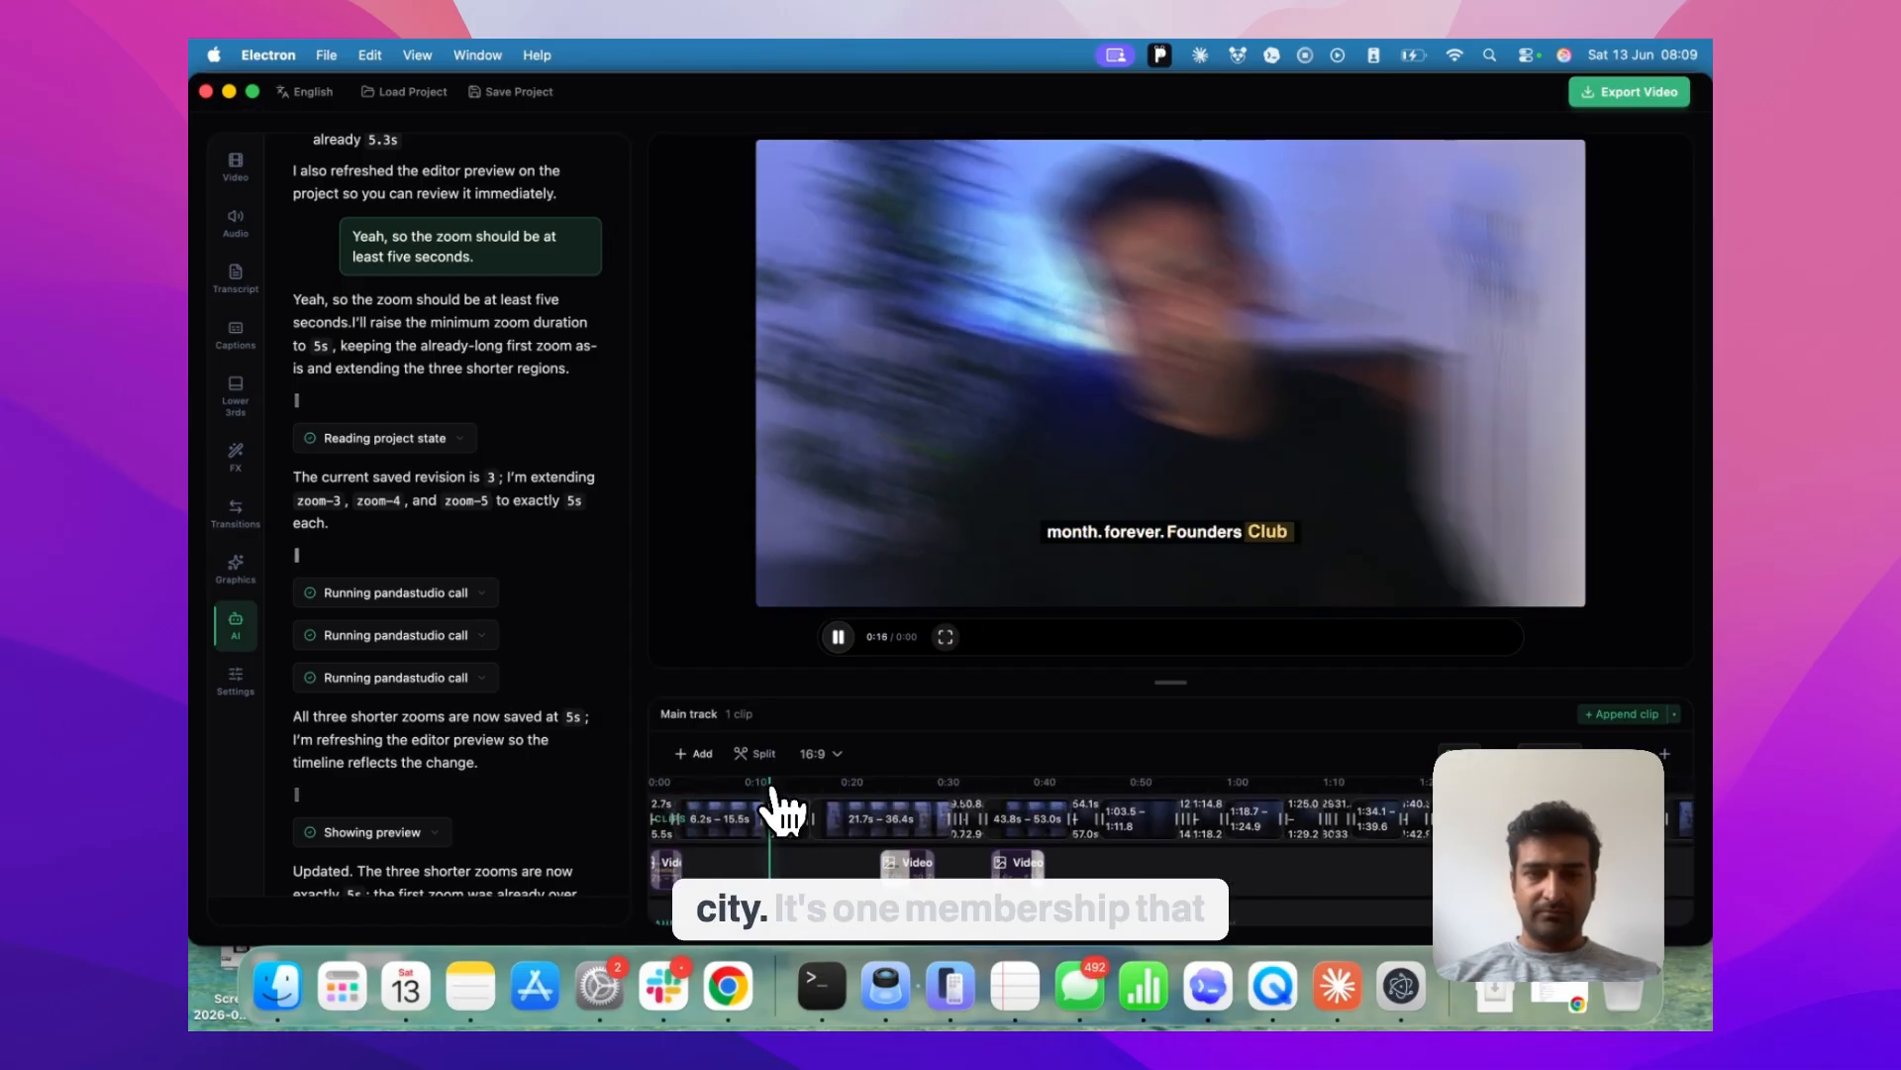
pyautogui.click(879, 804)
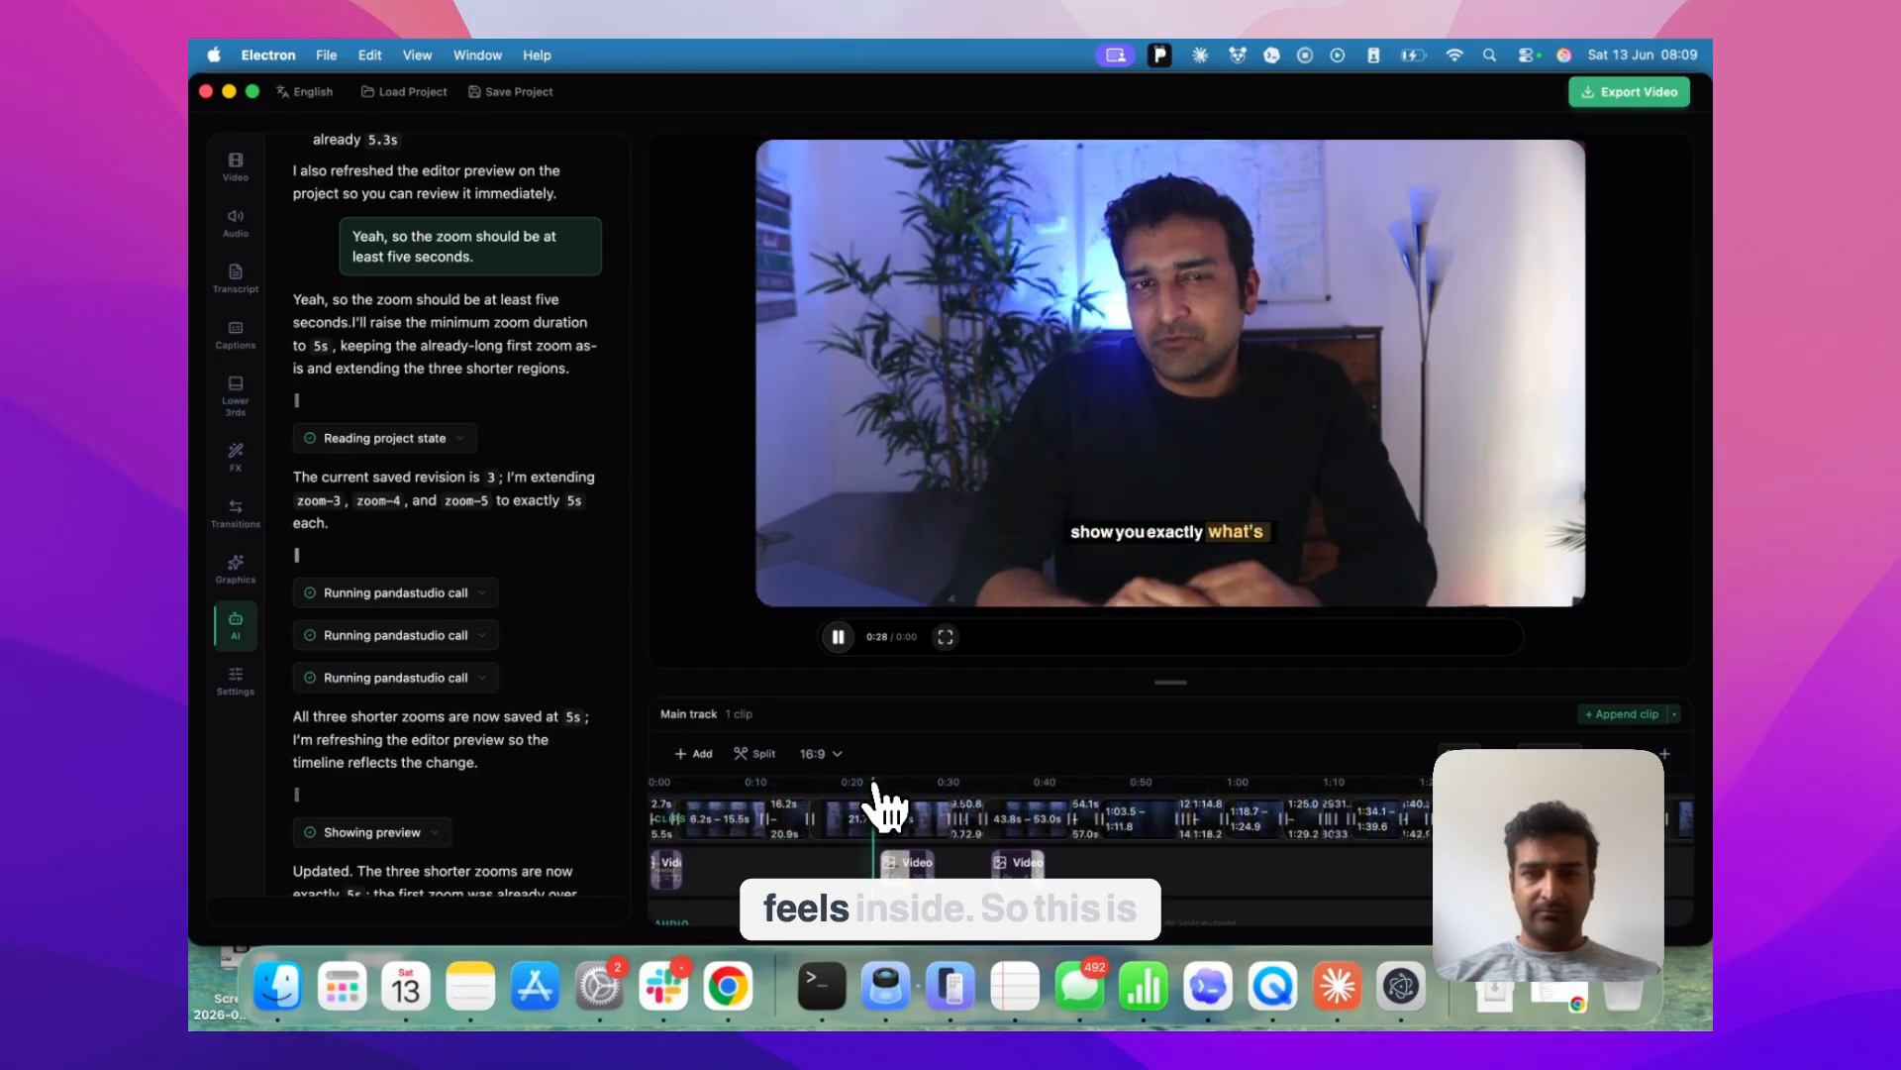
pyautogui.click(838, 637)
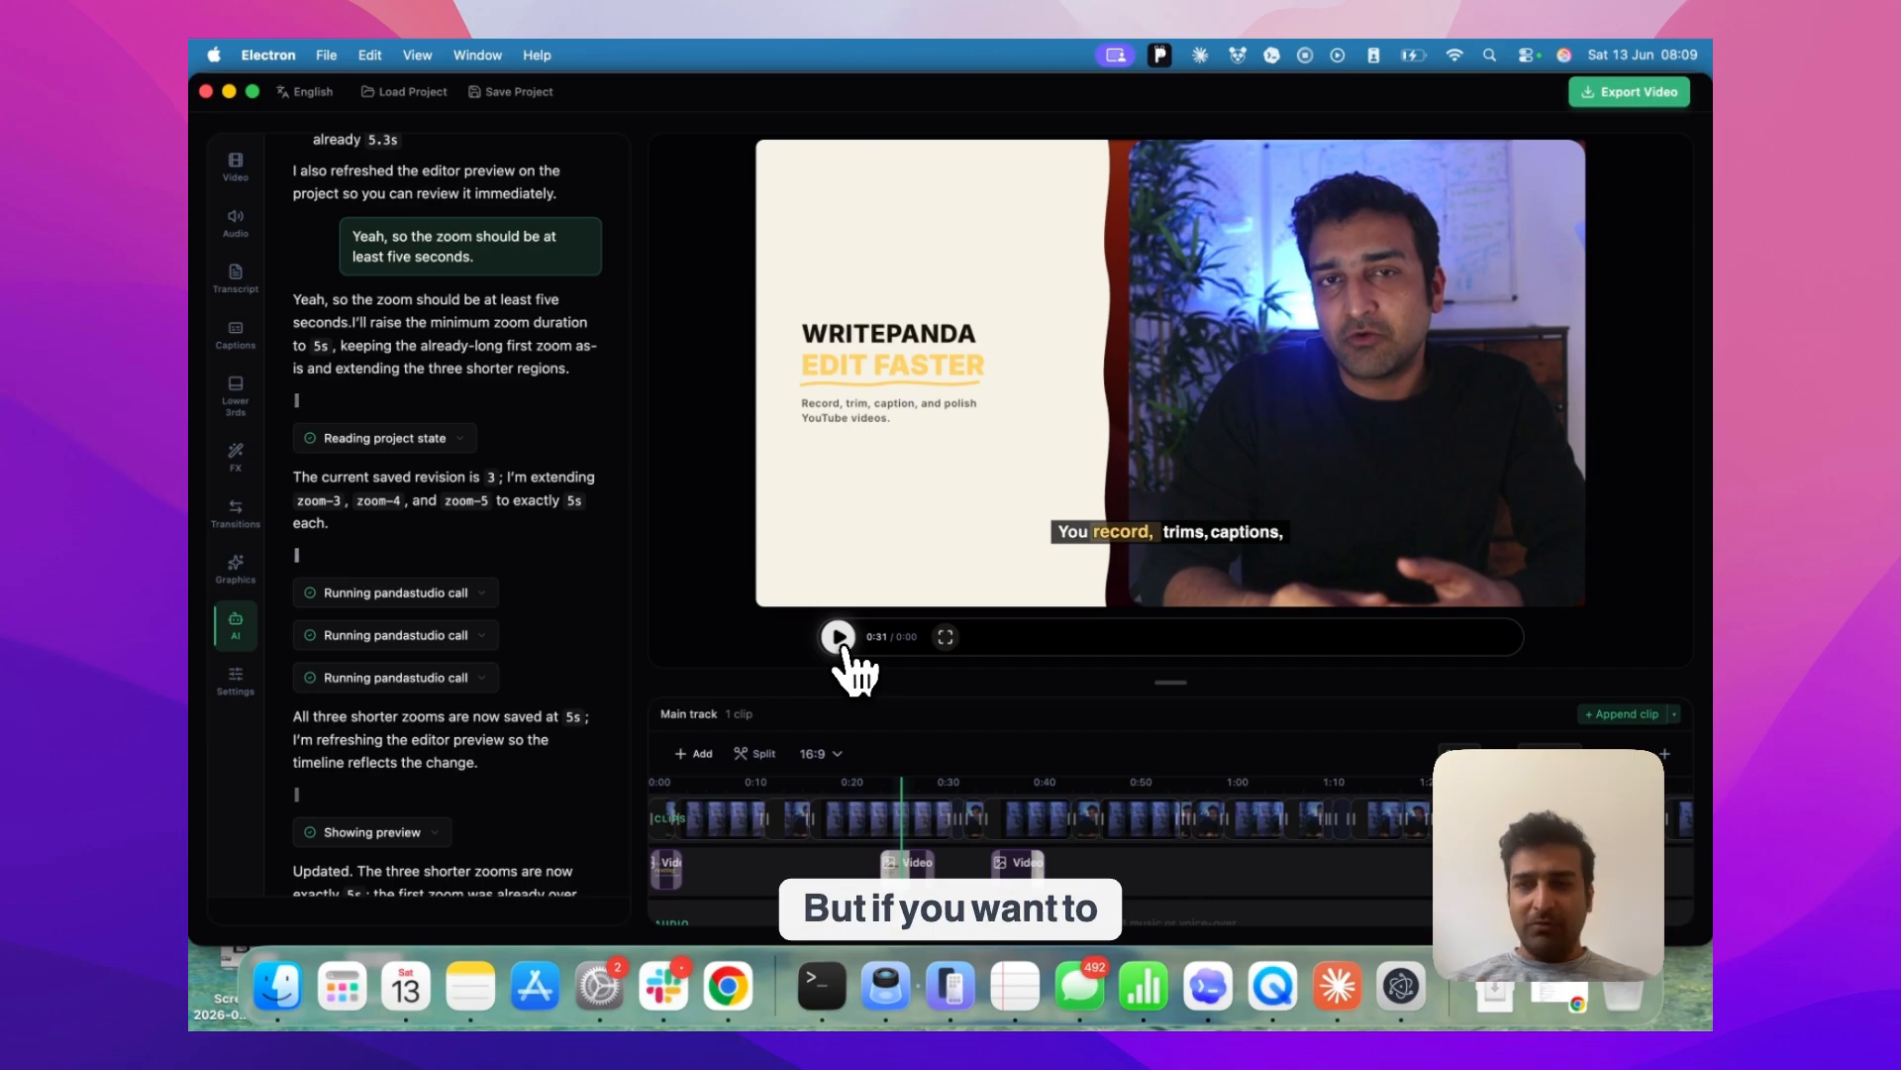
# Replay the section before the first zoom and pause at 0:13 on the "one bills you every" caption
pyautogui.click(762, 780)
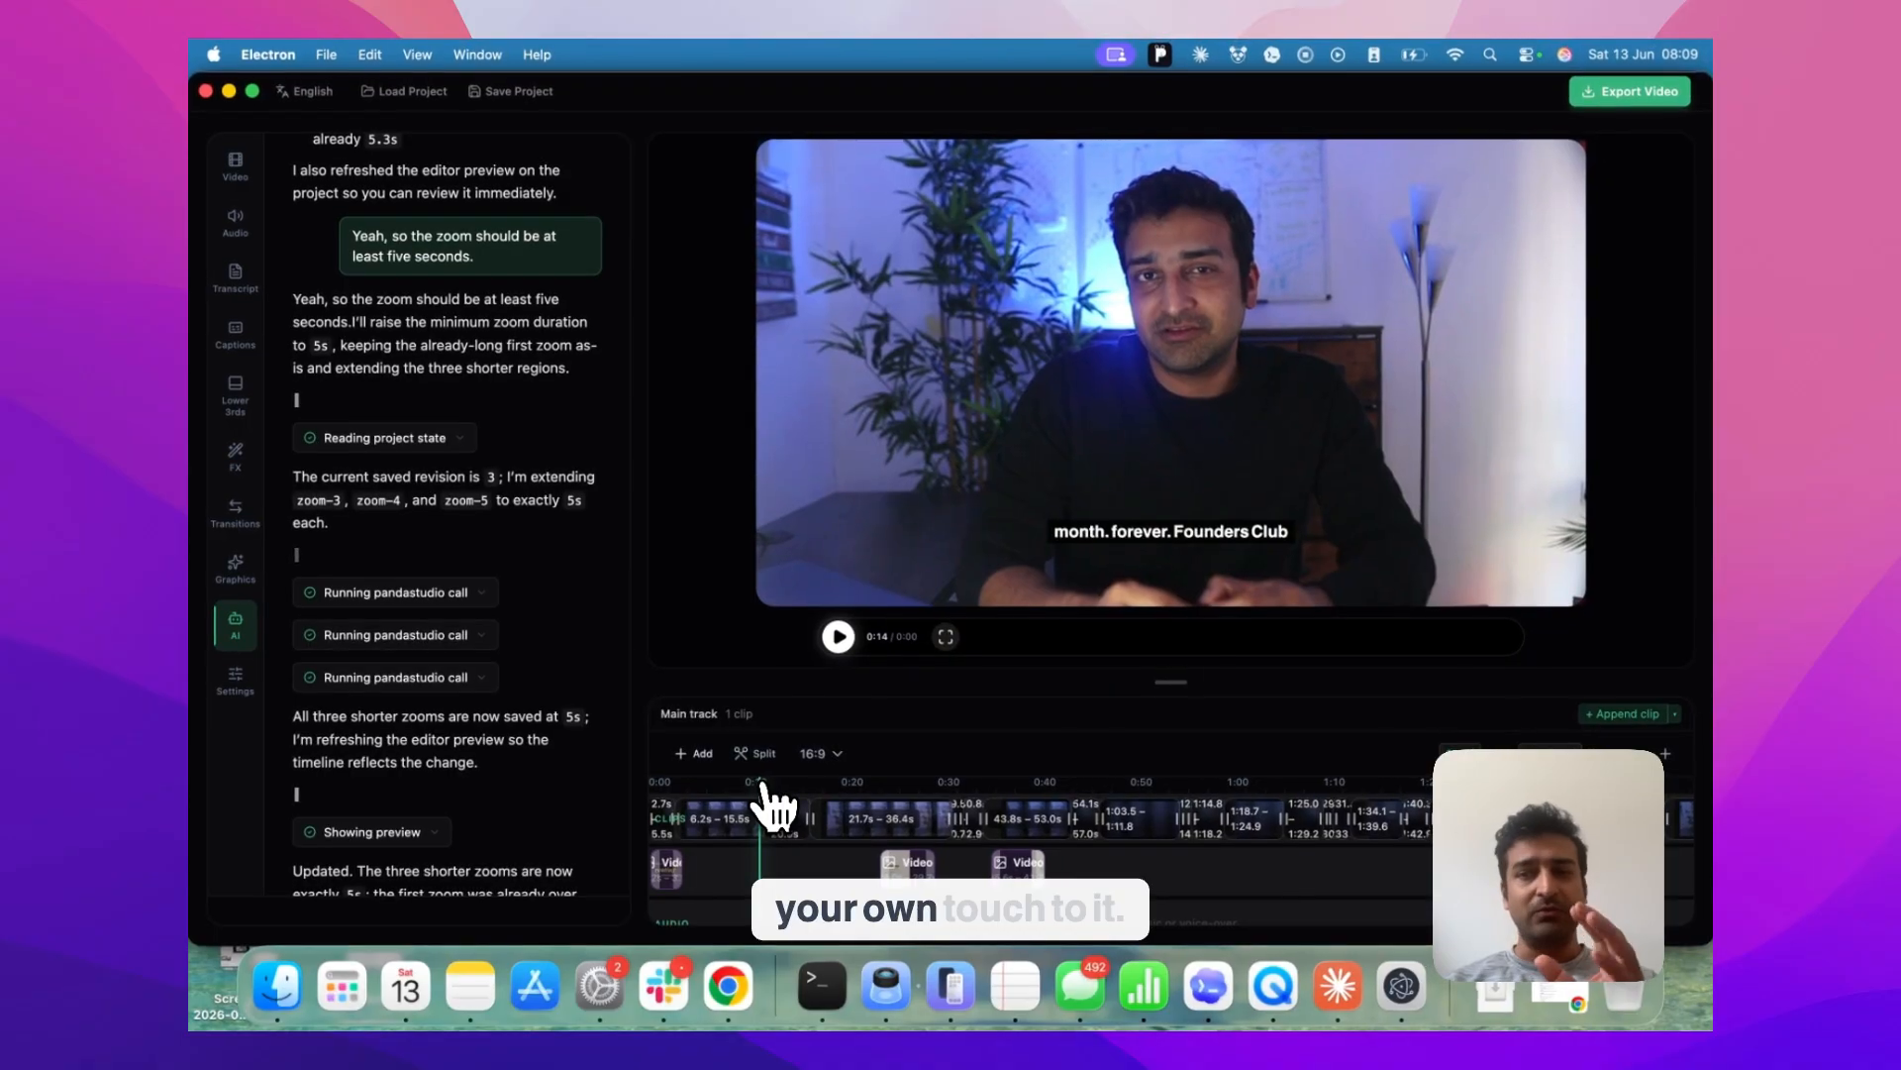
pyautogui.click(840, 642)
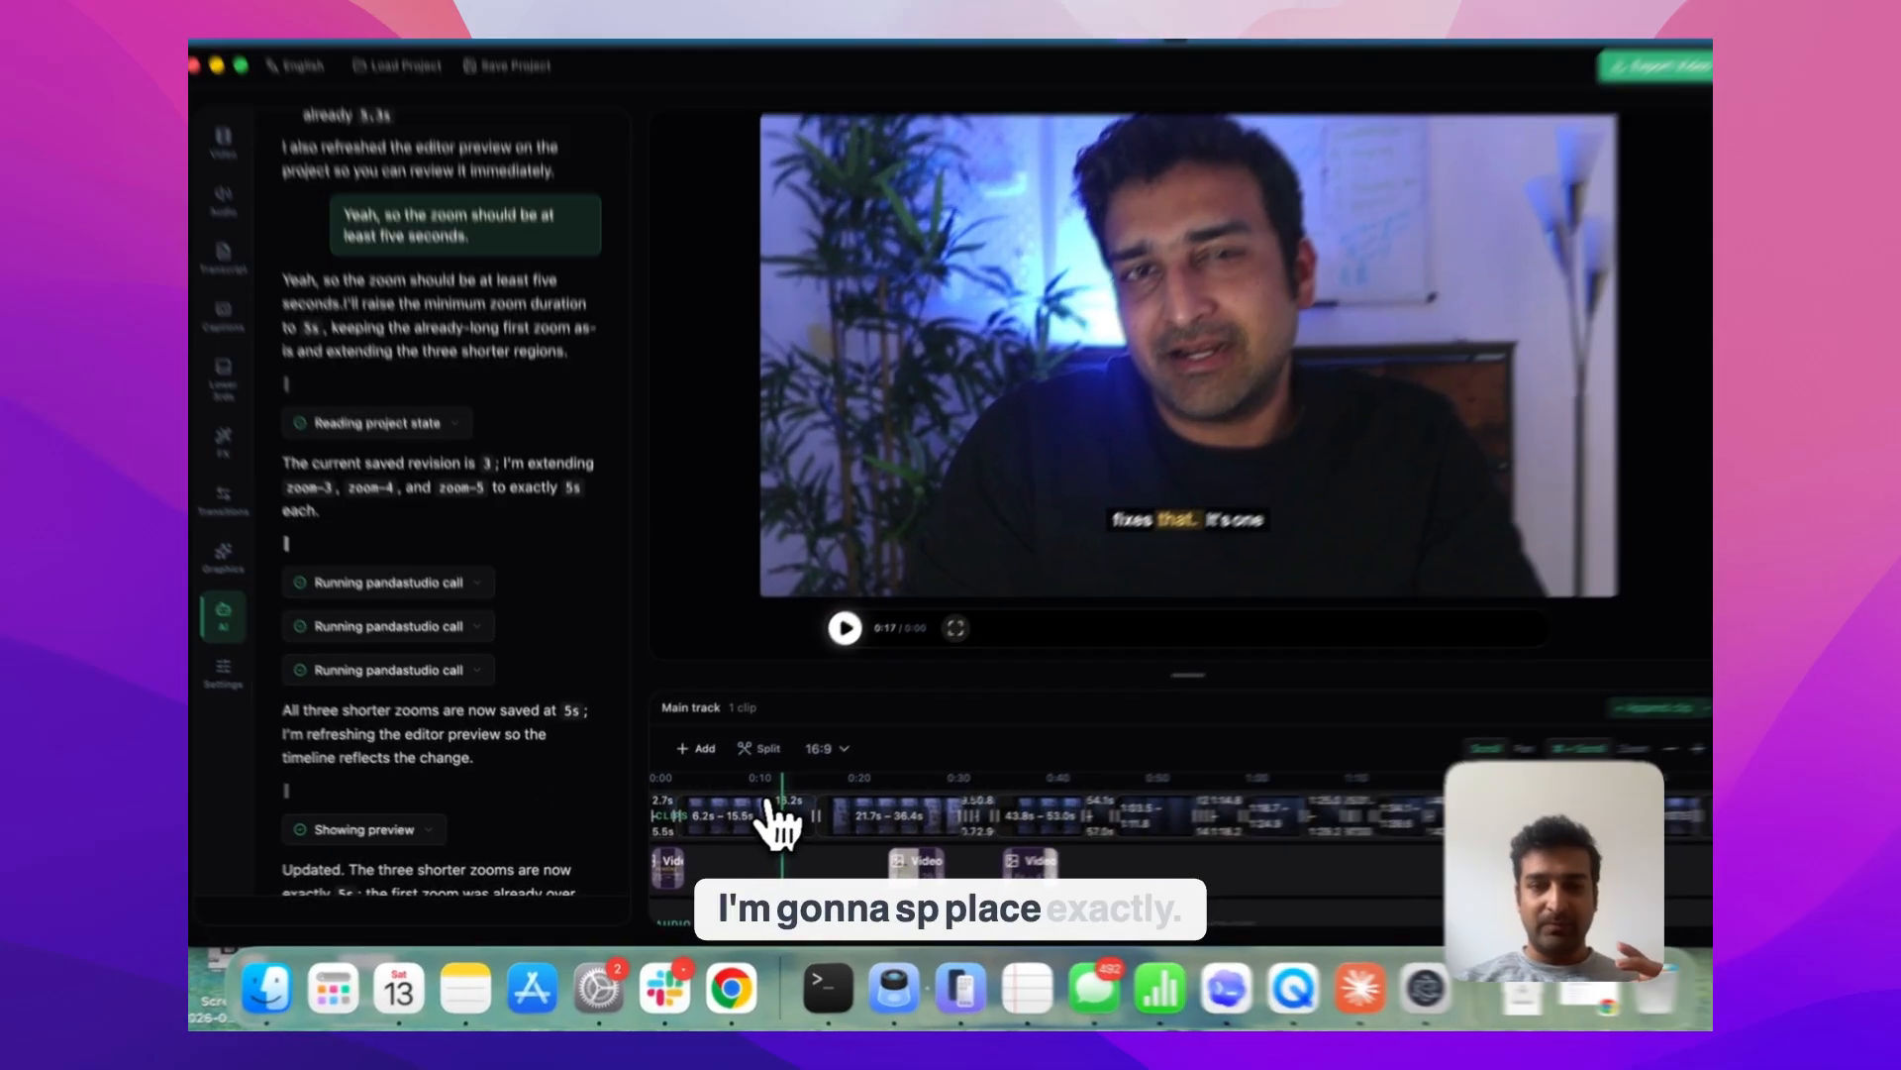
pyautogui.click(779, 822)
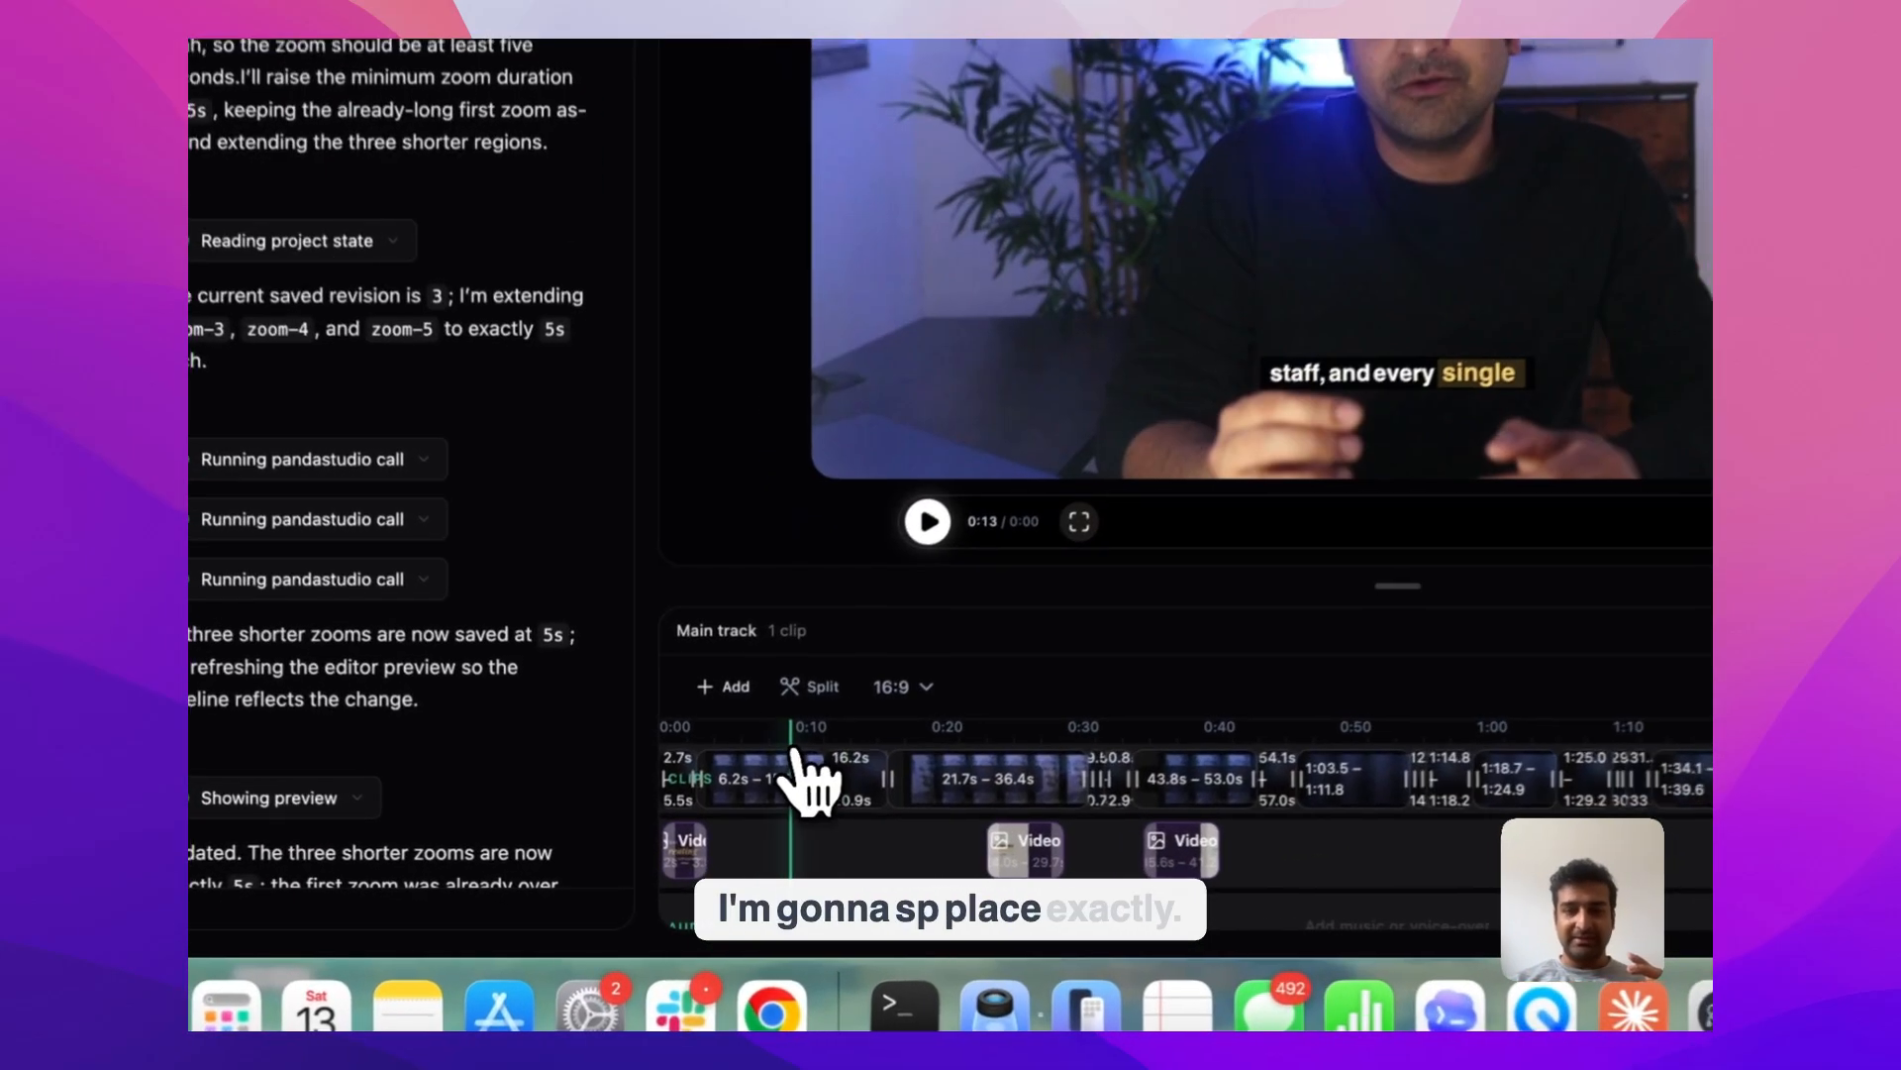
pyautogui.click(844, 627)
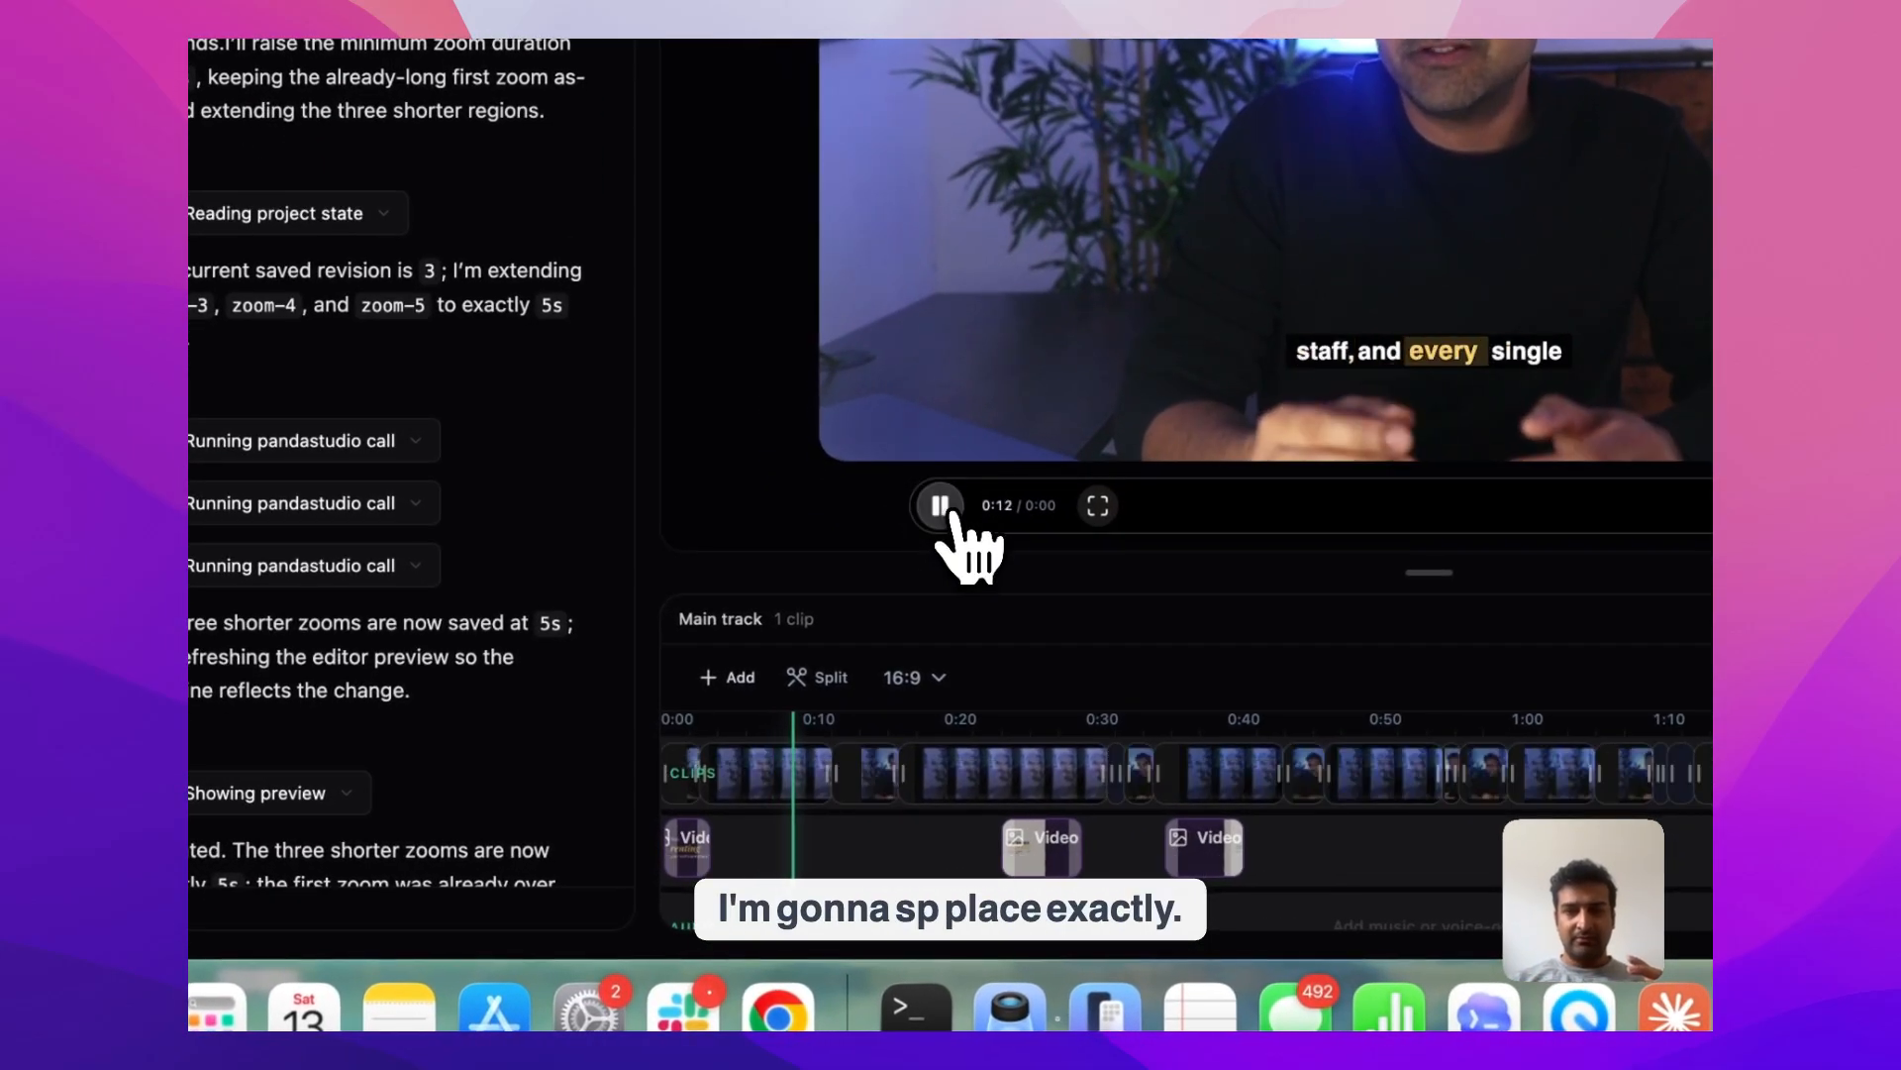
pyautogui.click(941, 507)
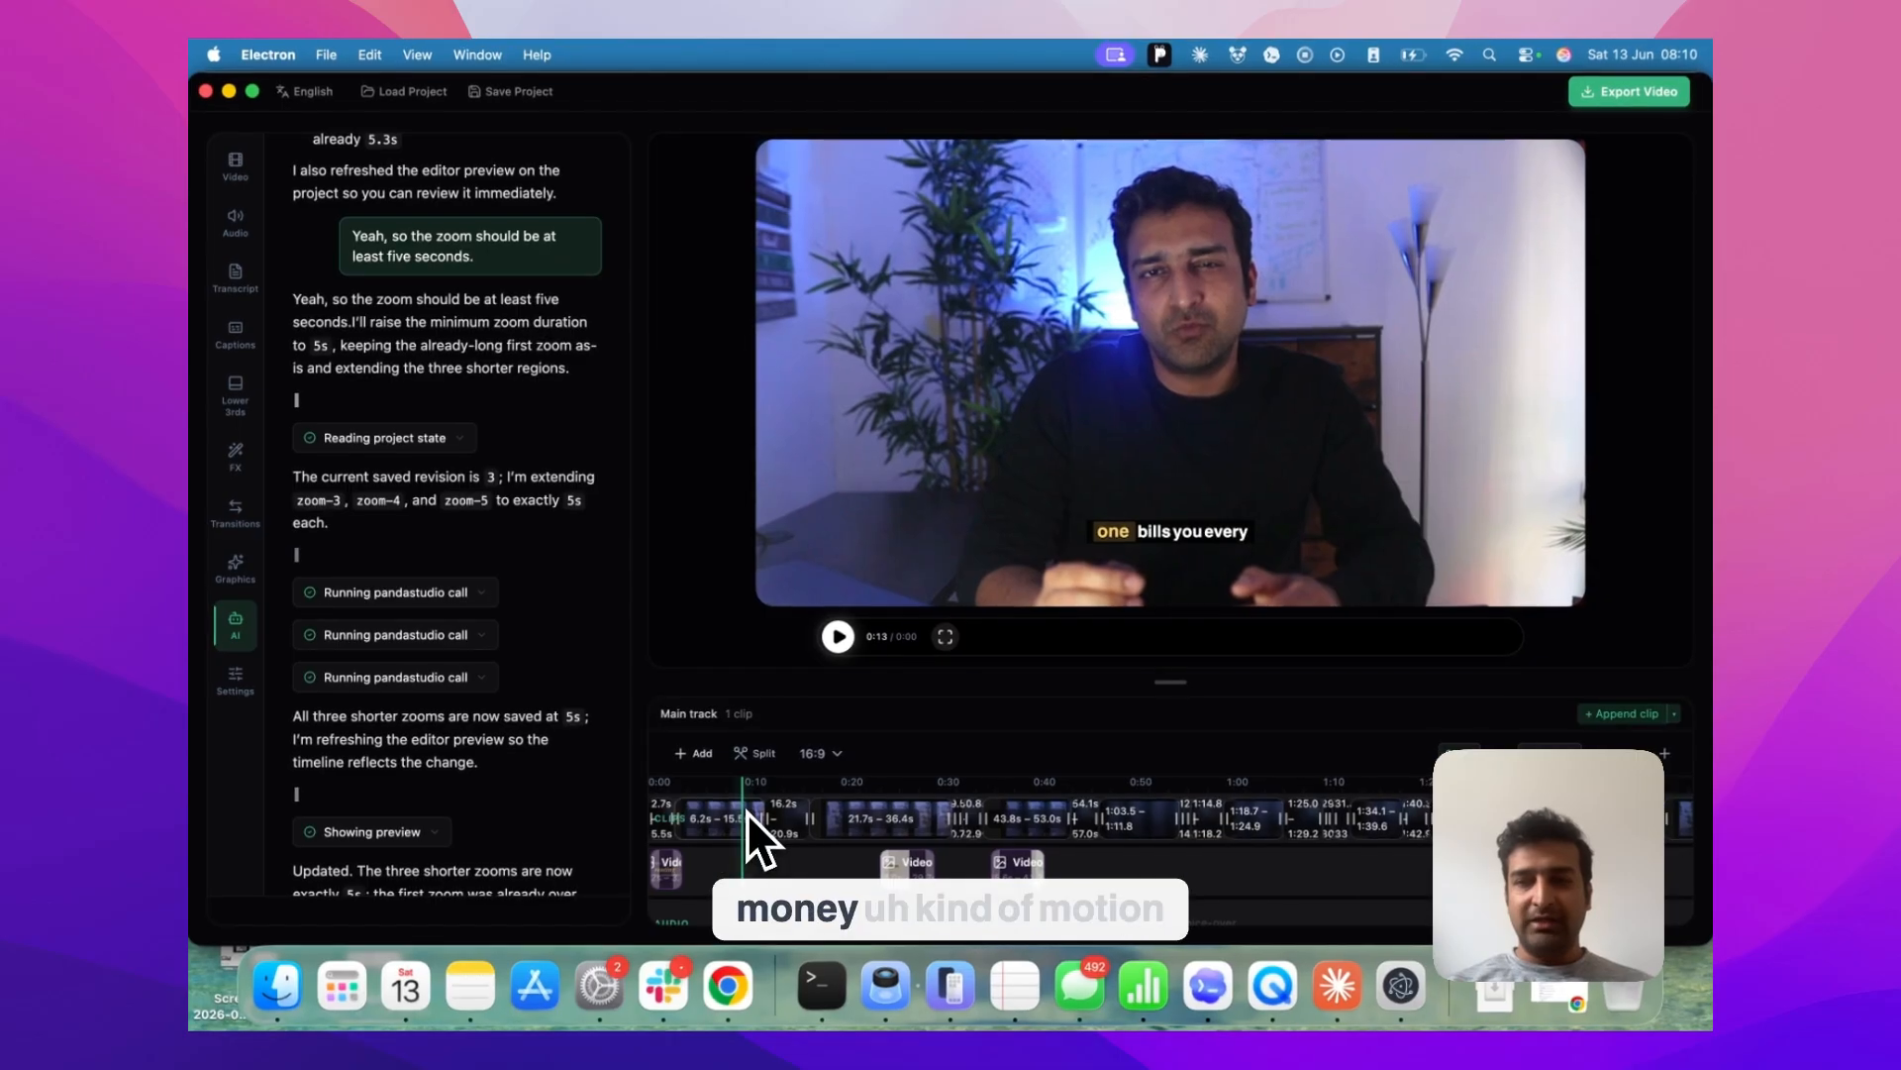
# Attach the current preview frame to the chat and ask the agent for a stacked-money motion graphic with sound at this moment
pyautogui.scroll(-3, 555, 804)
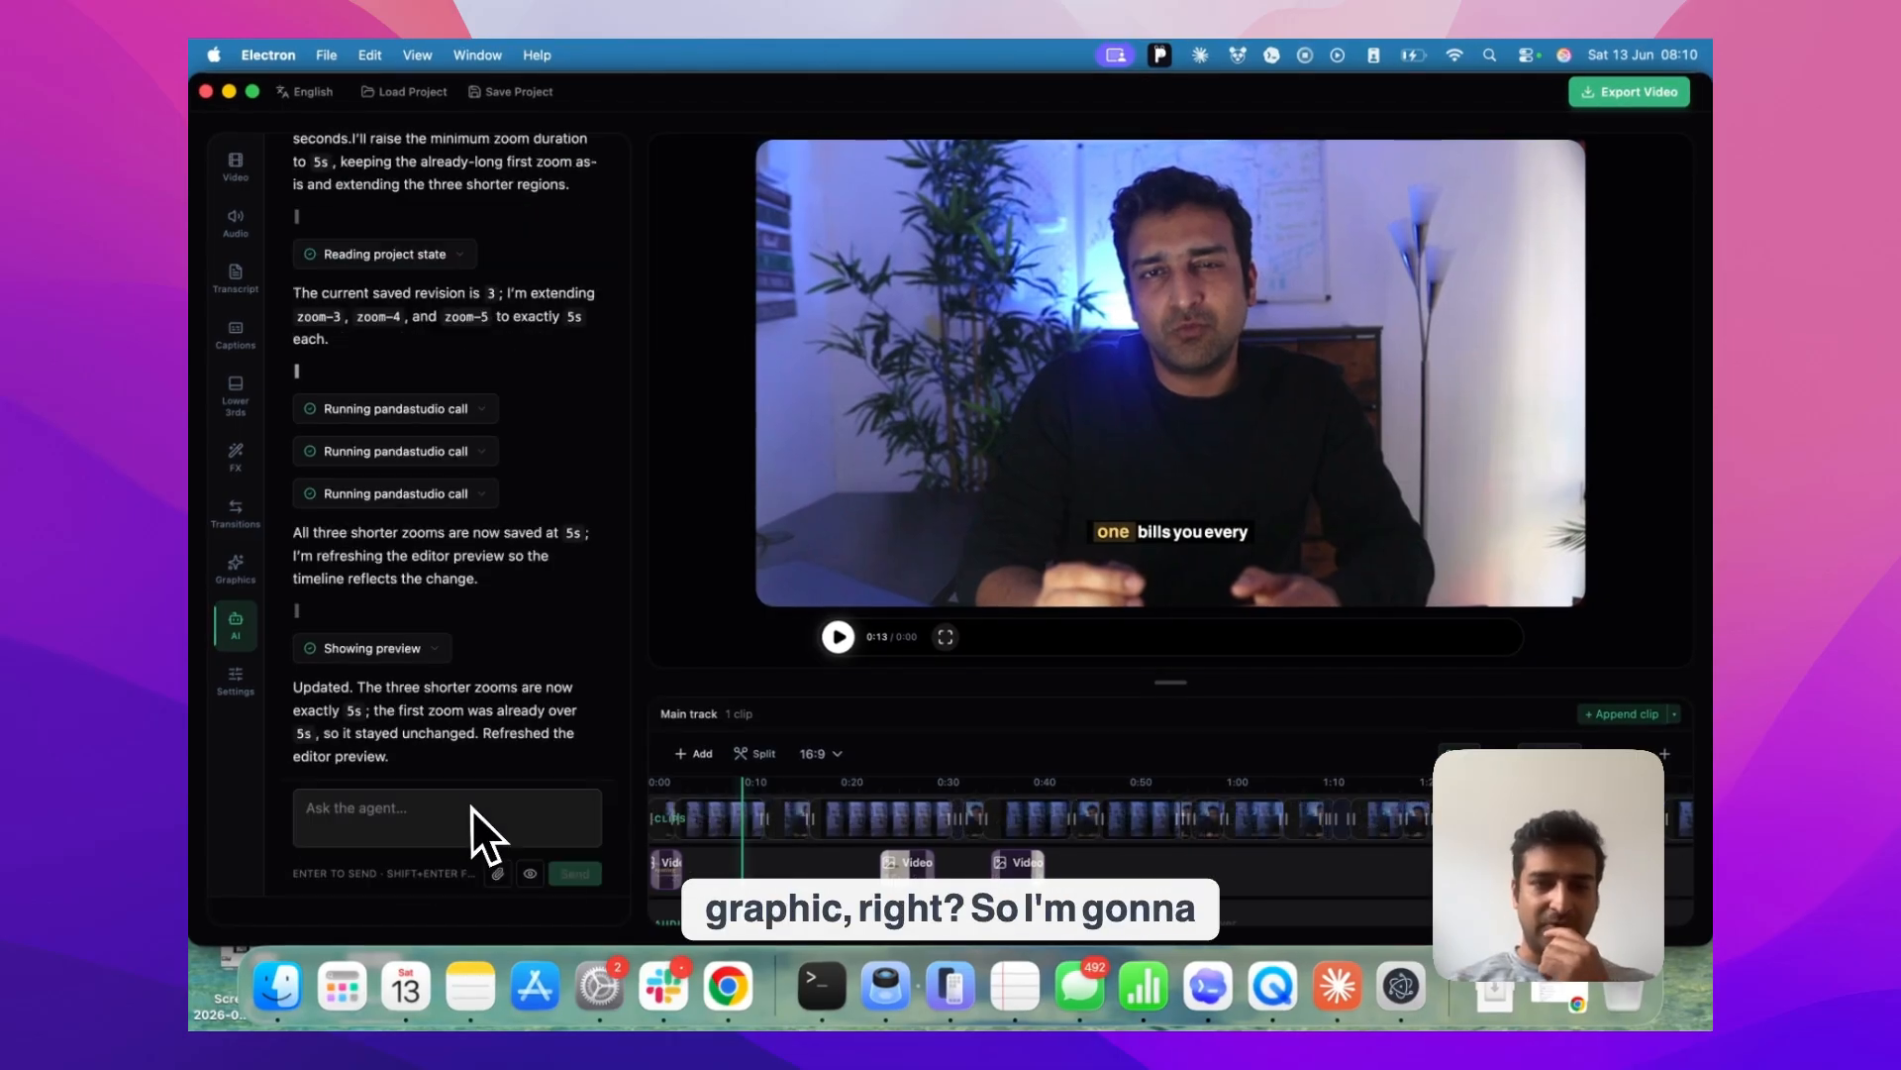
pyautogui.click(531, 873)
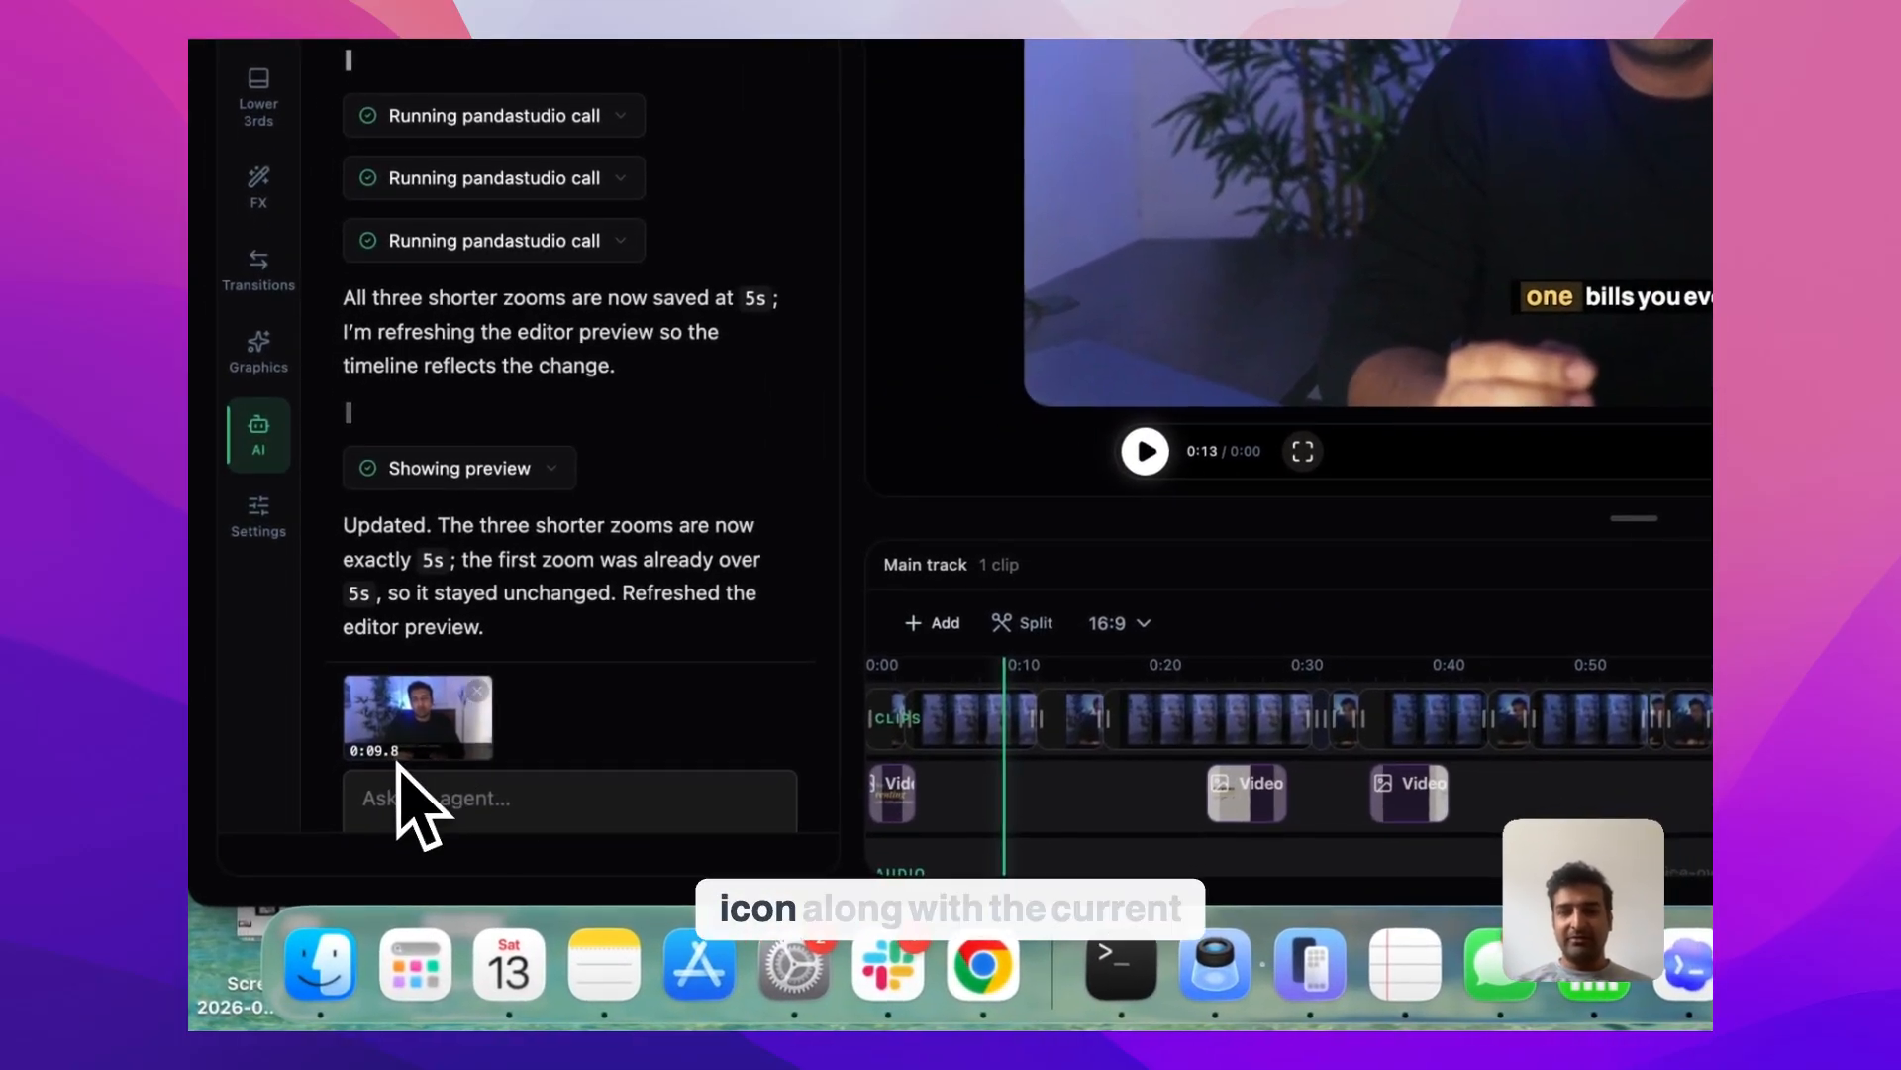
pyautogui.scroll(-2, 431, 841)
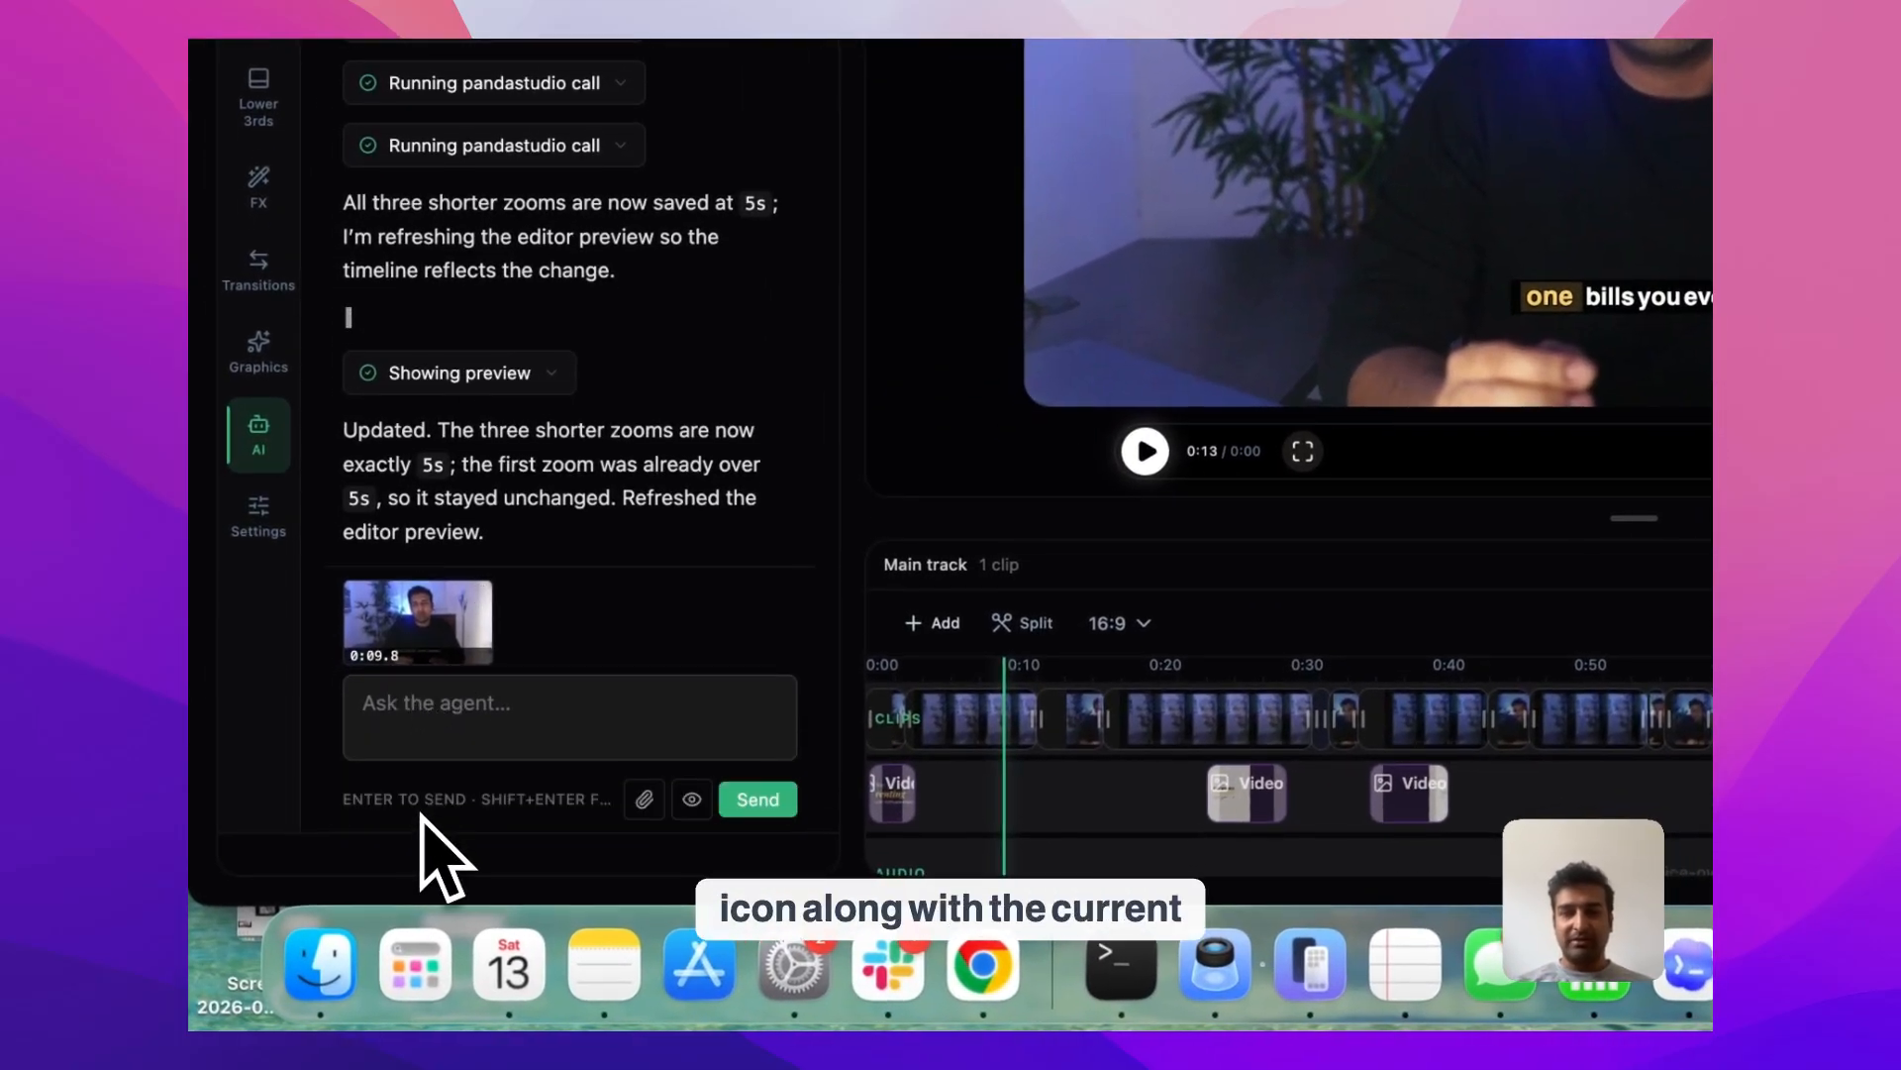
pyautogui.click(424, 743)
pyautogui.write("Here I'm talking about")
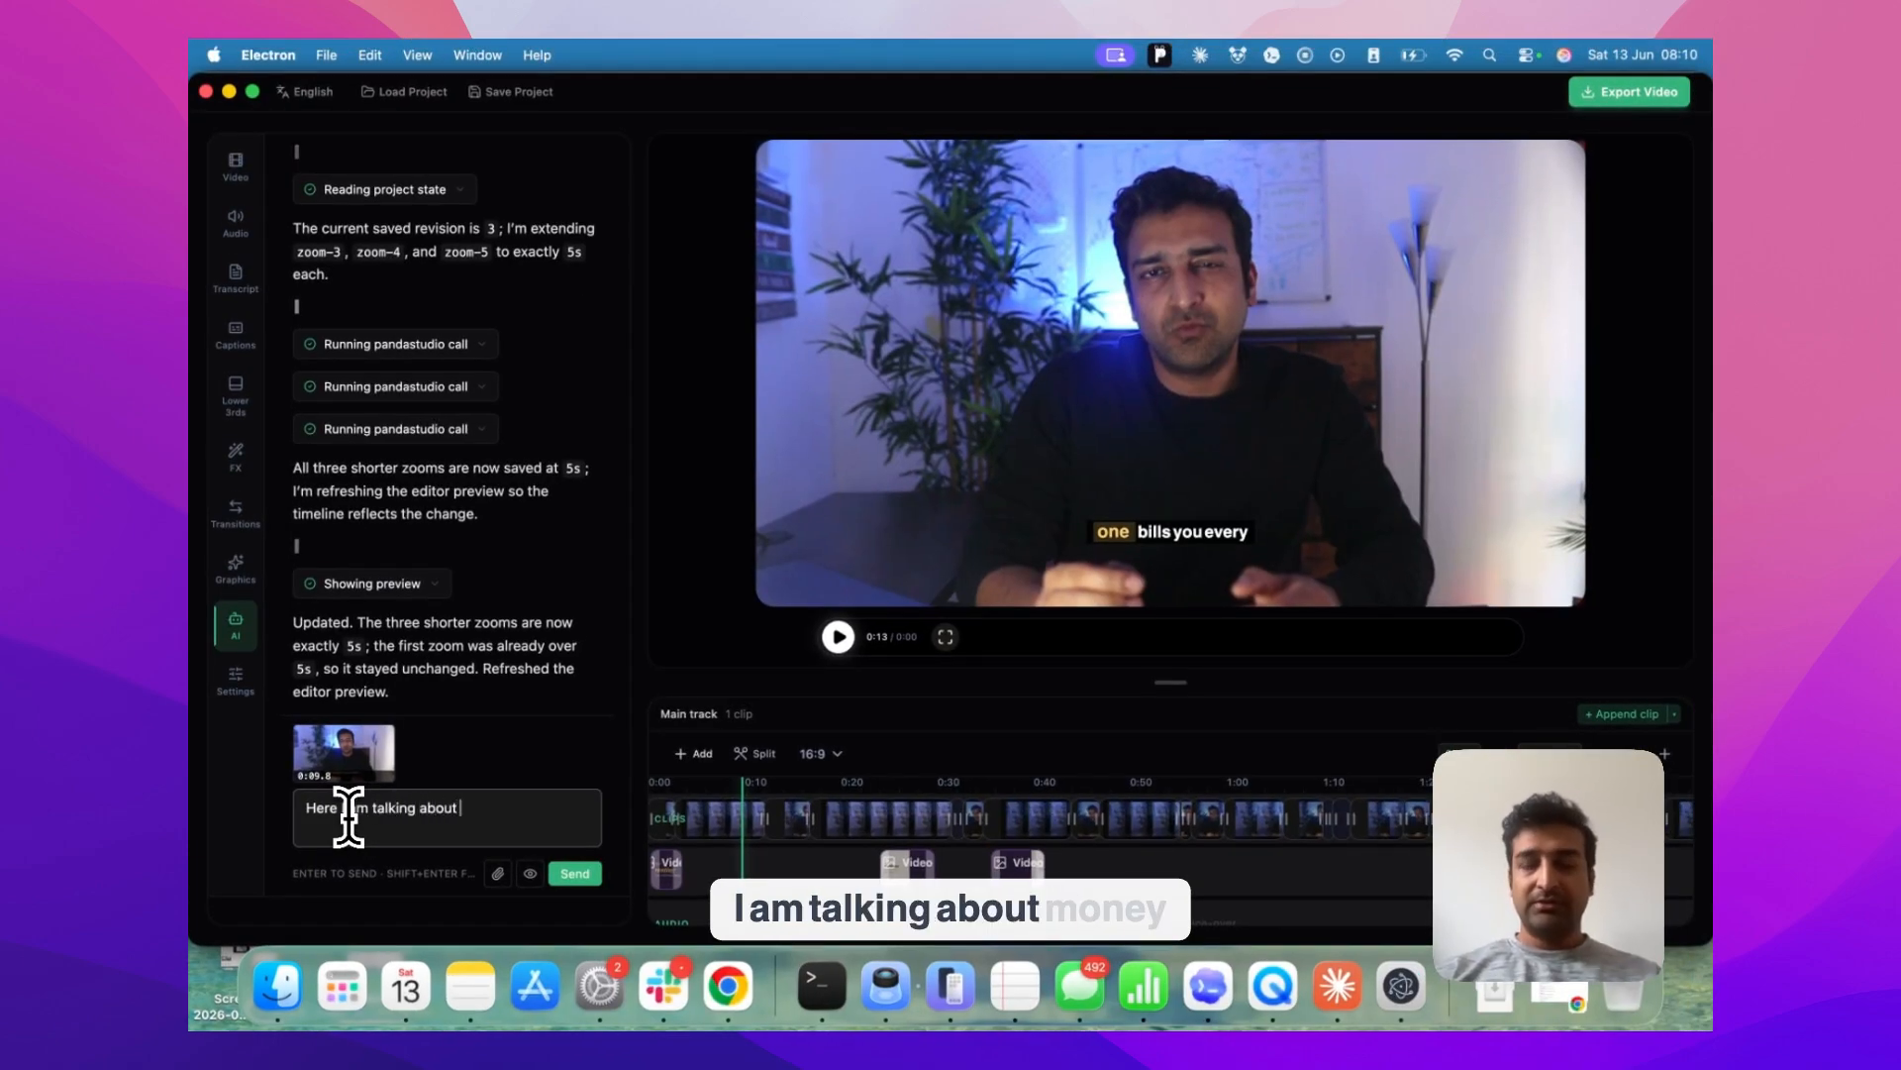
pyautogui.hotkey('alt', 'space')
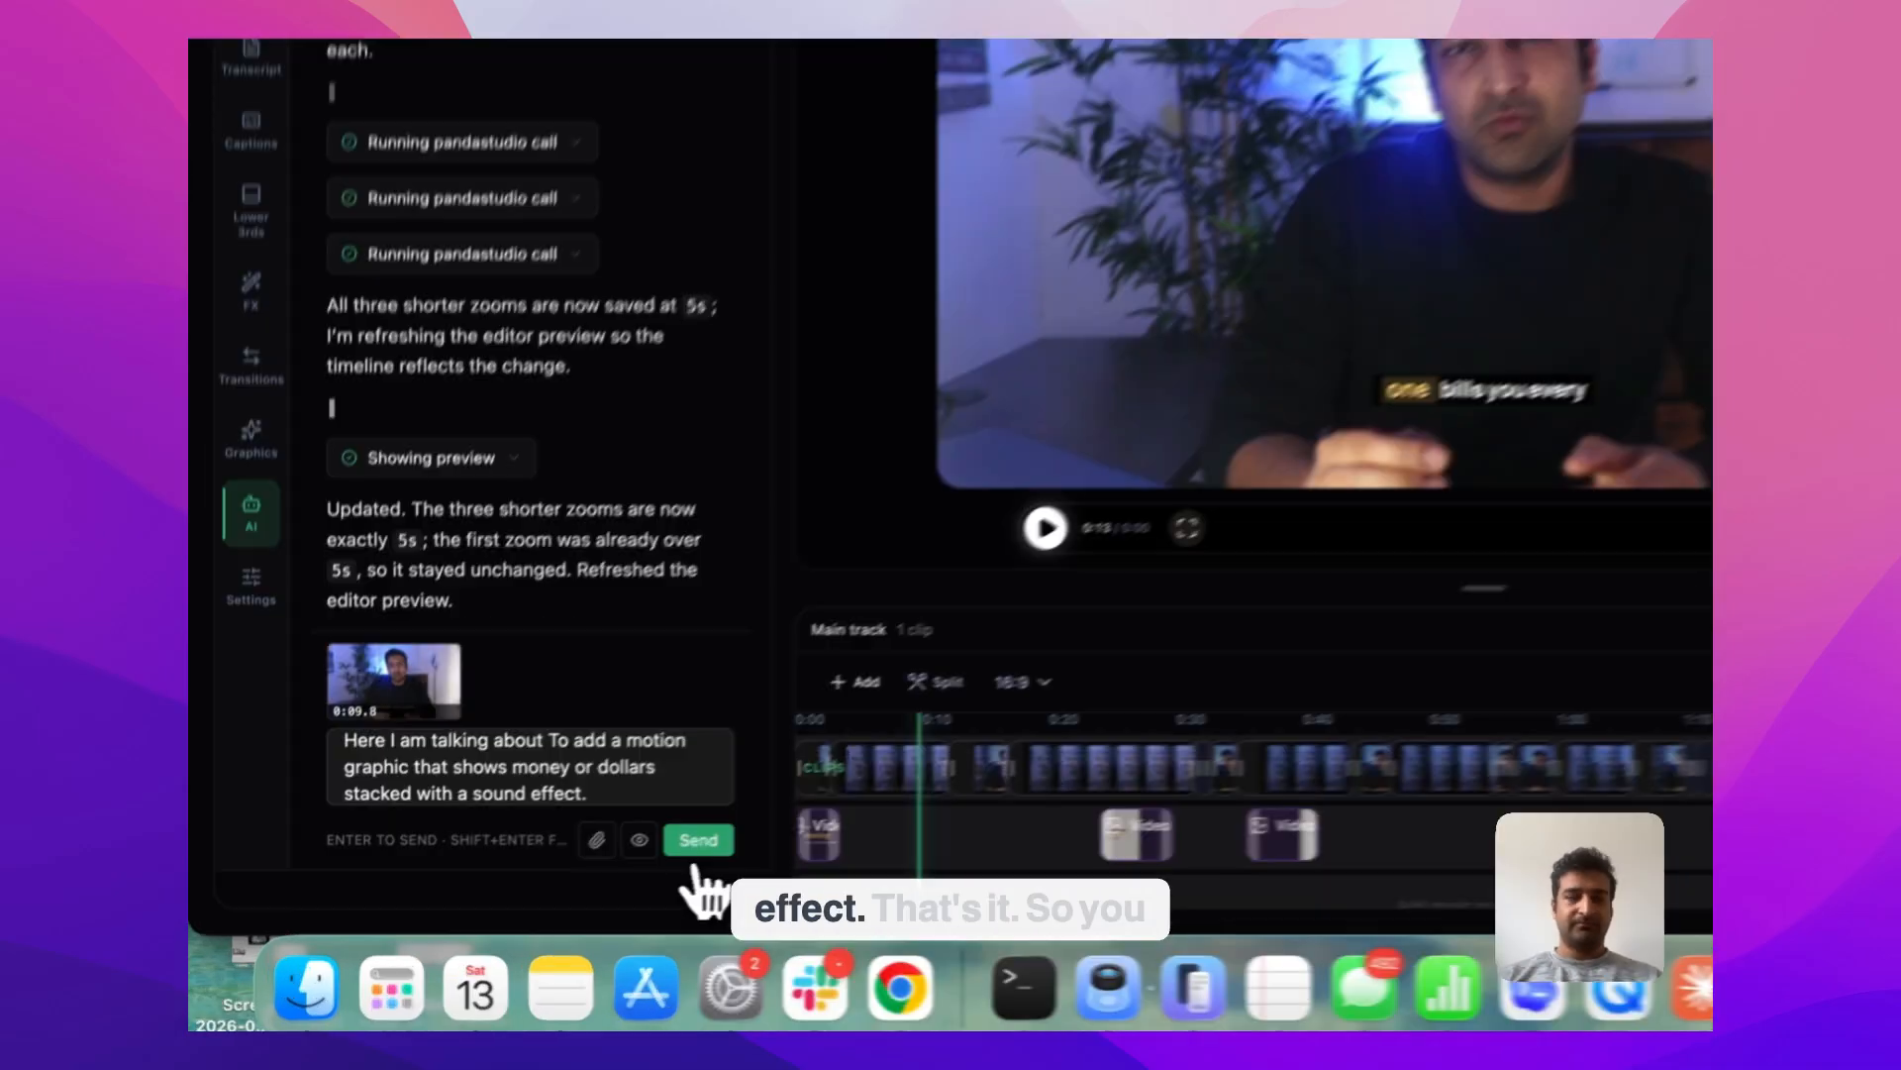
pyautogui.click(575, 872)
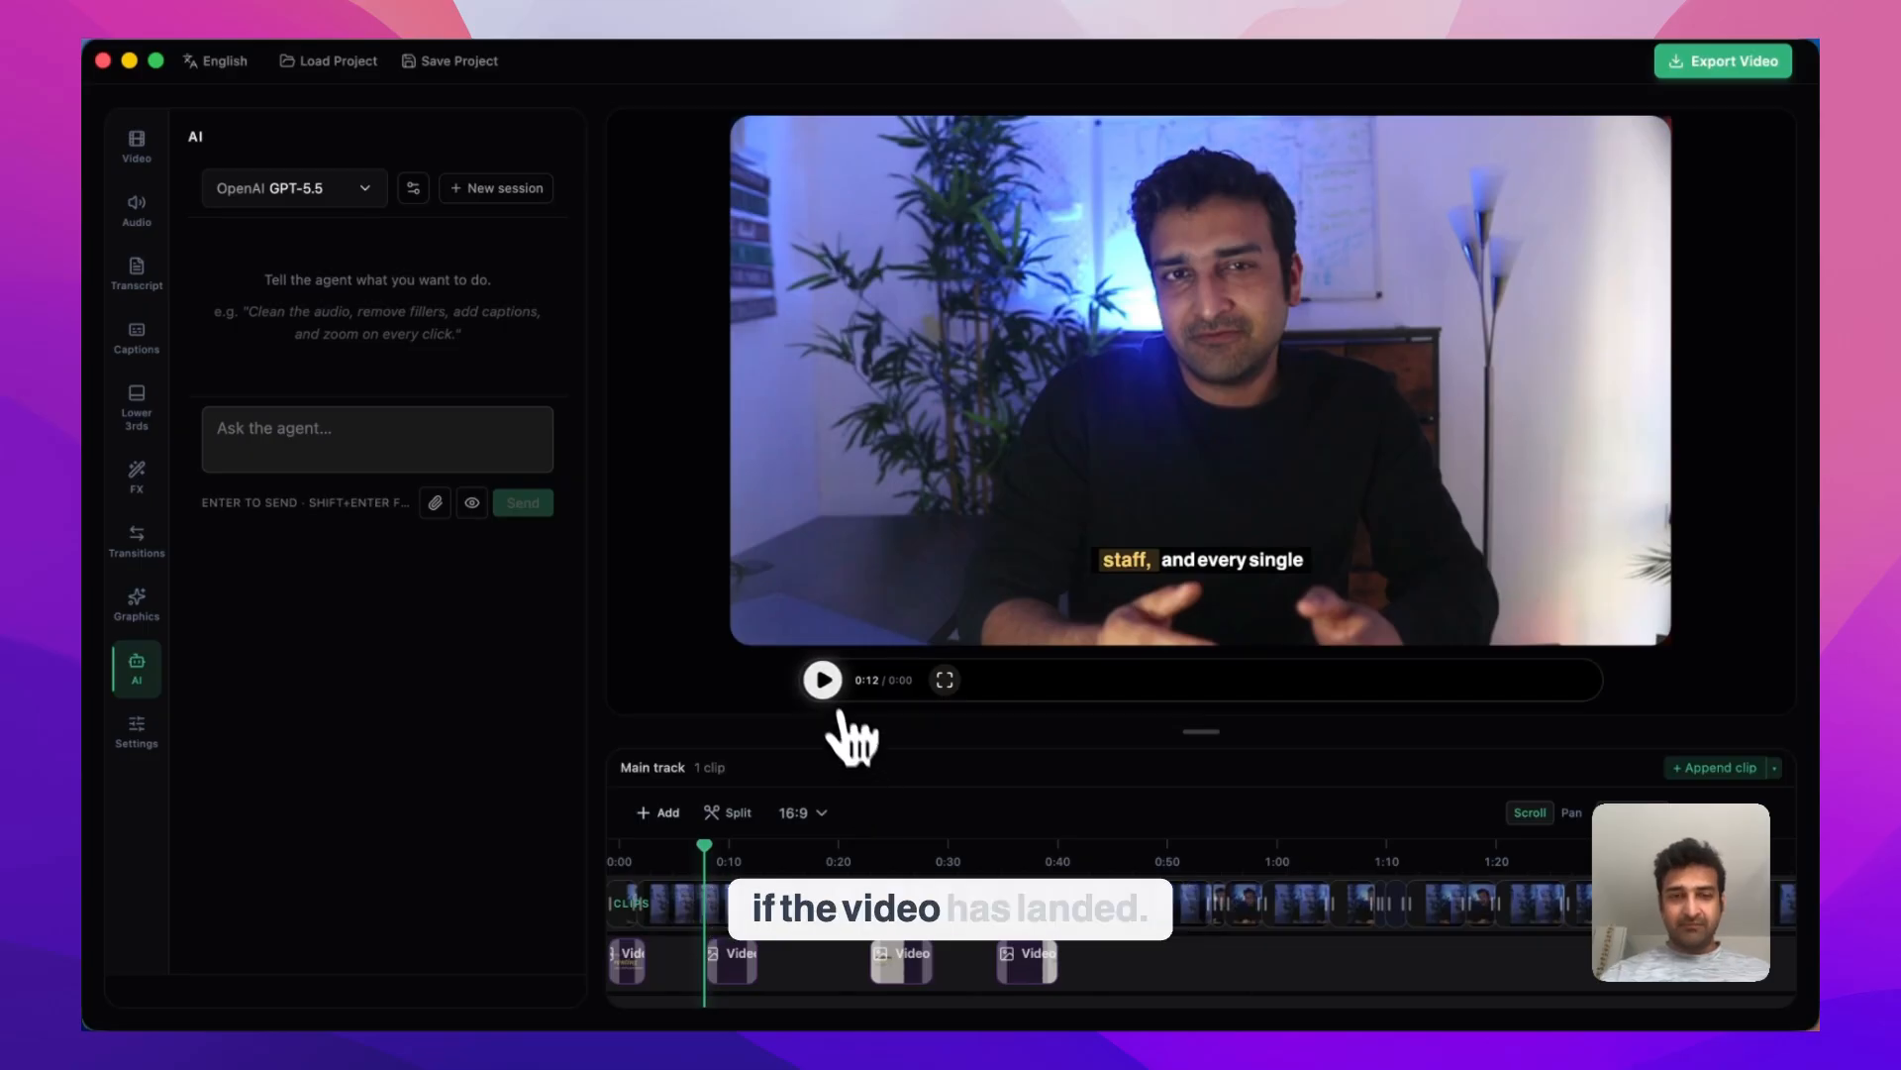
# Play from 0:12 to 0:14 to review the added money graphic
pyautogui.click(822, 682)
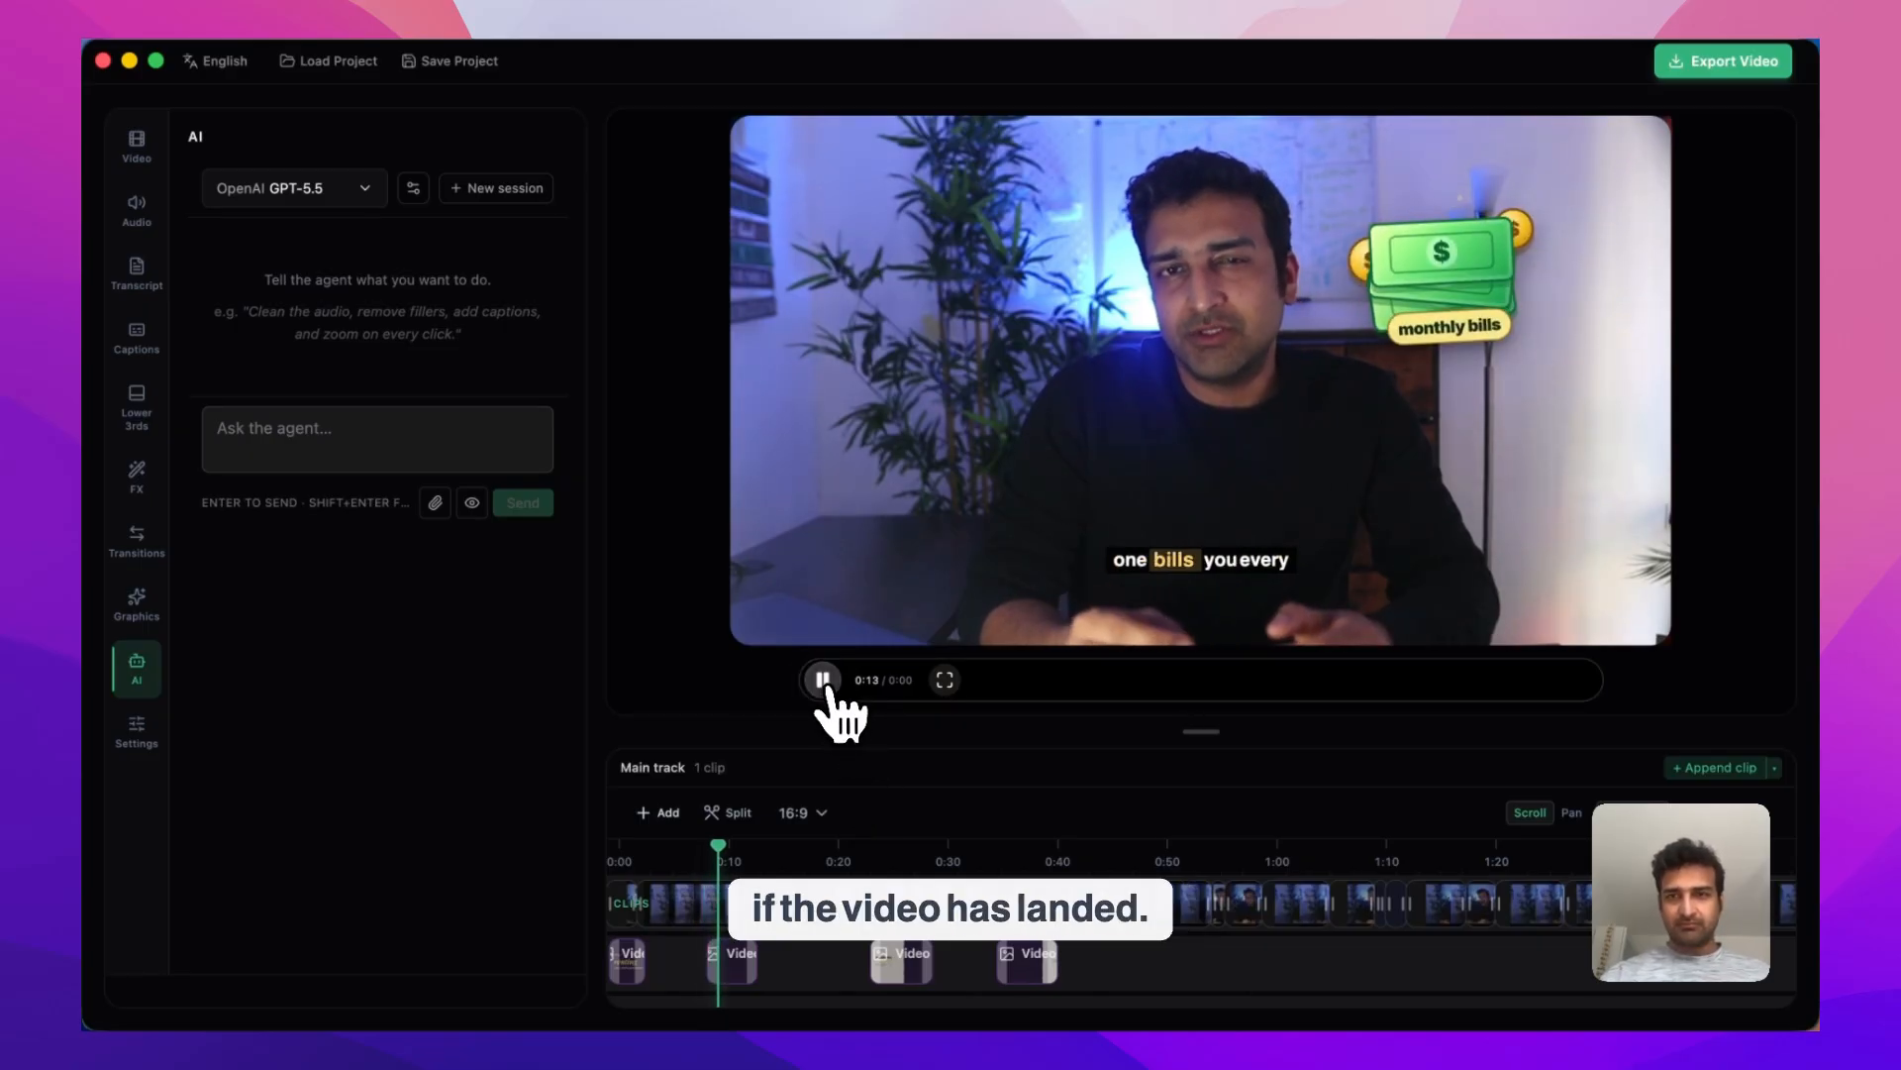
pyautogui.click(823, 681)
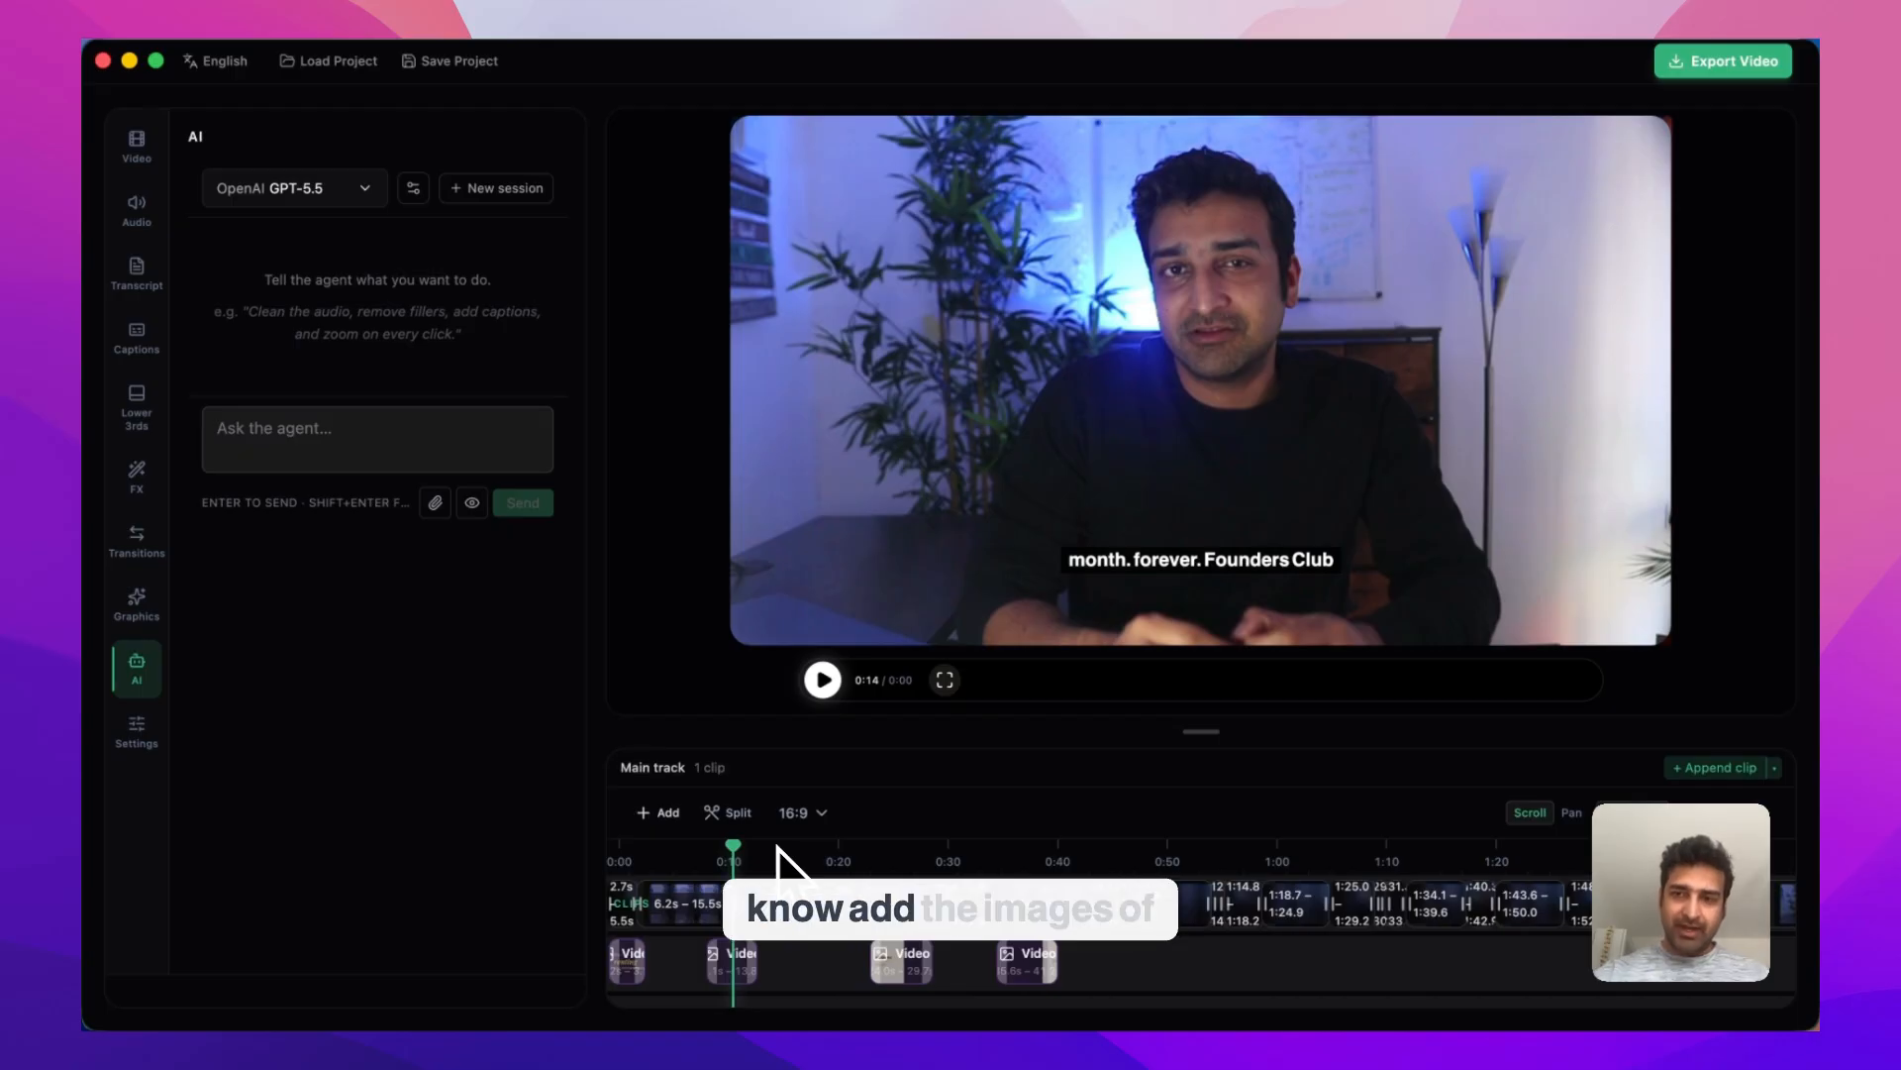
# Tell the agent the video is about founderkit.club, request visuals of the products mentioned, and follow its progress
pyautogui.click(347, 446)
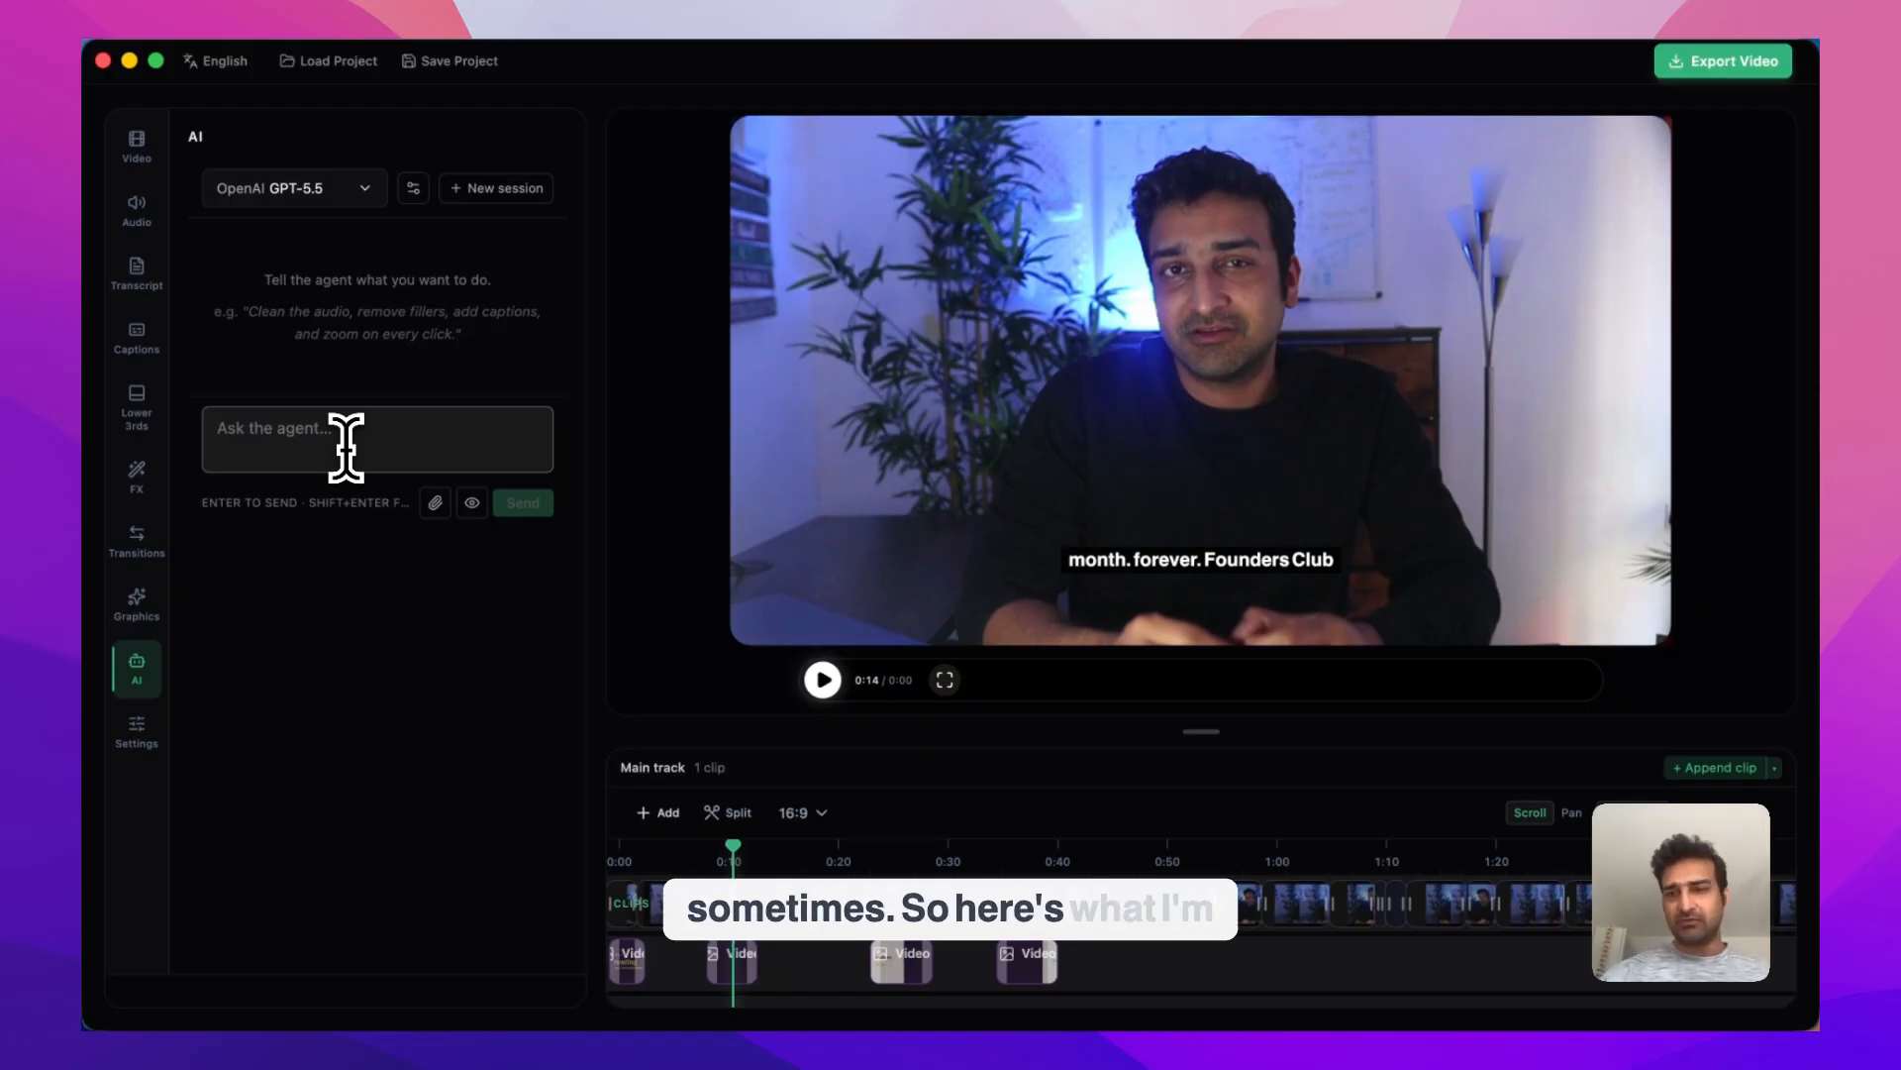
pyautogui.write('the video is about founderkit.club')
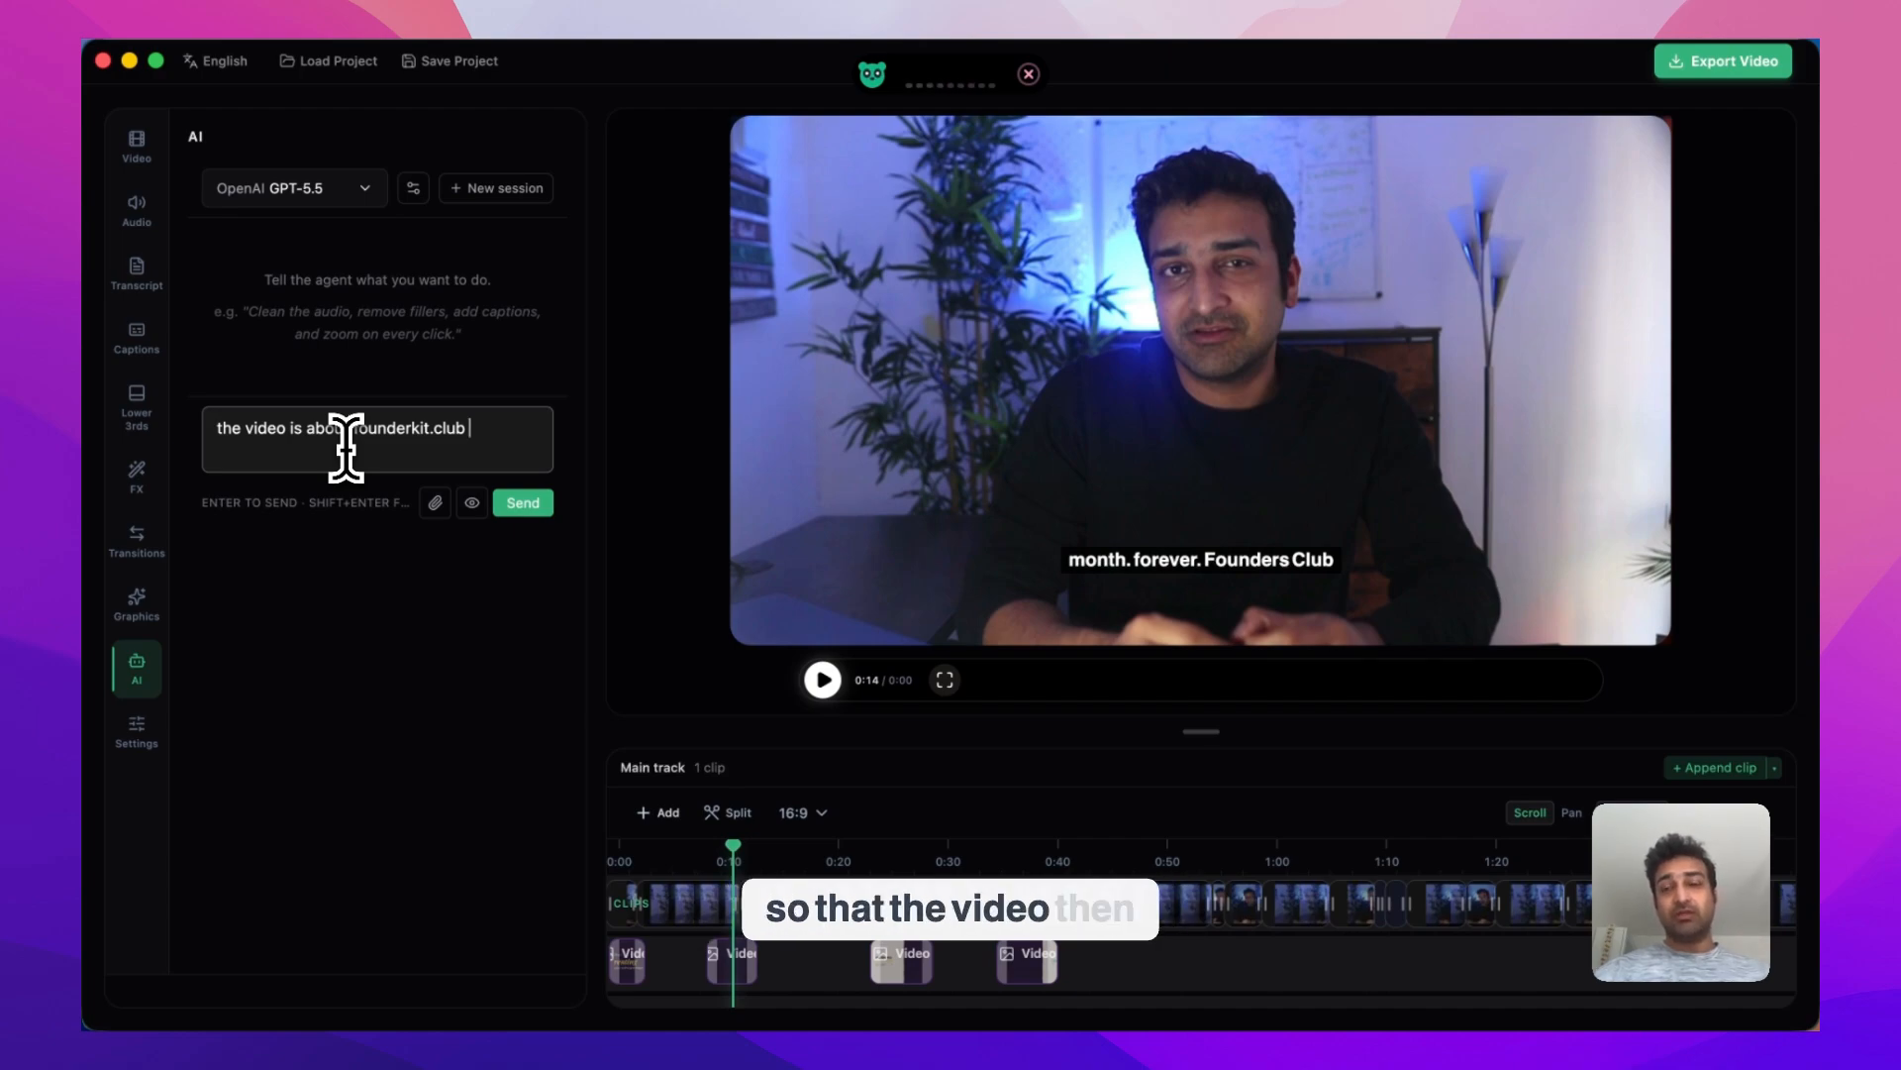
pyautogui.press('Return')
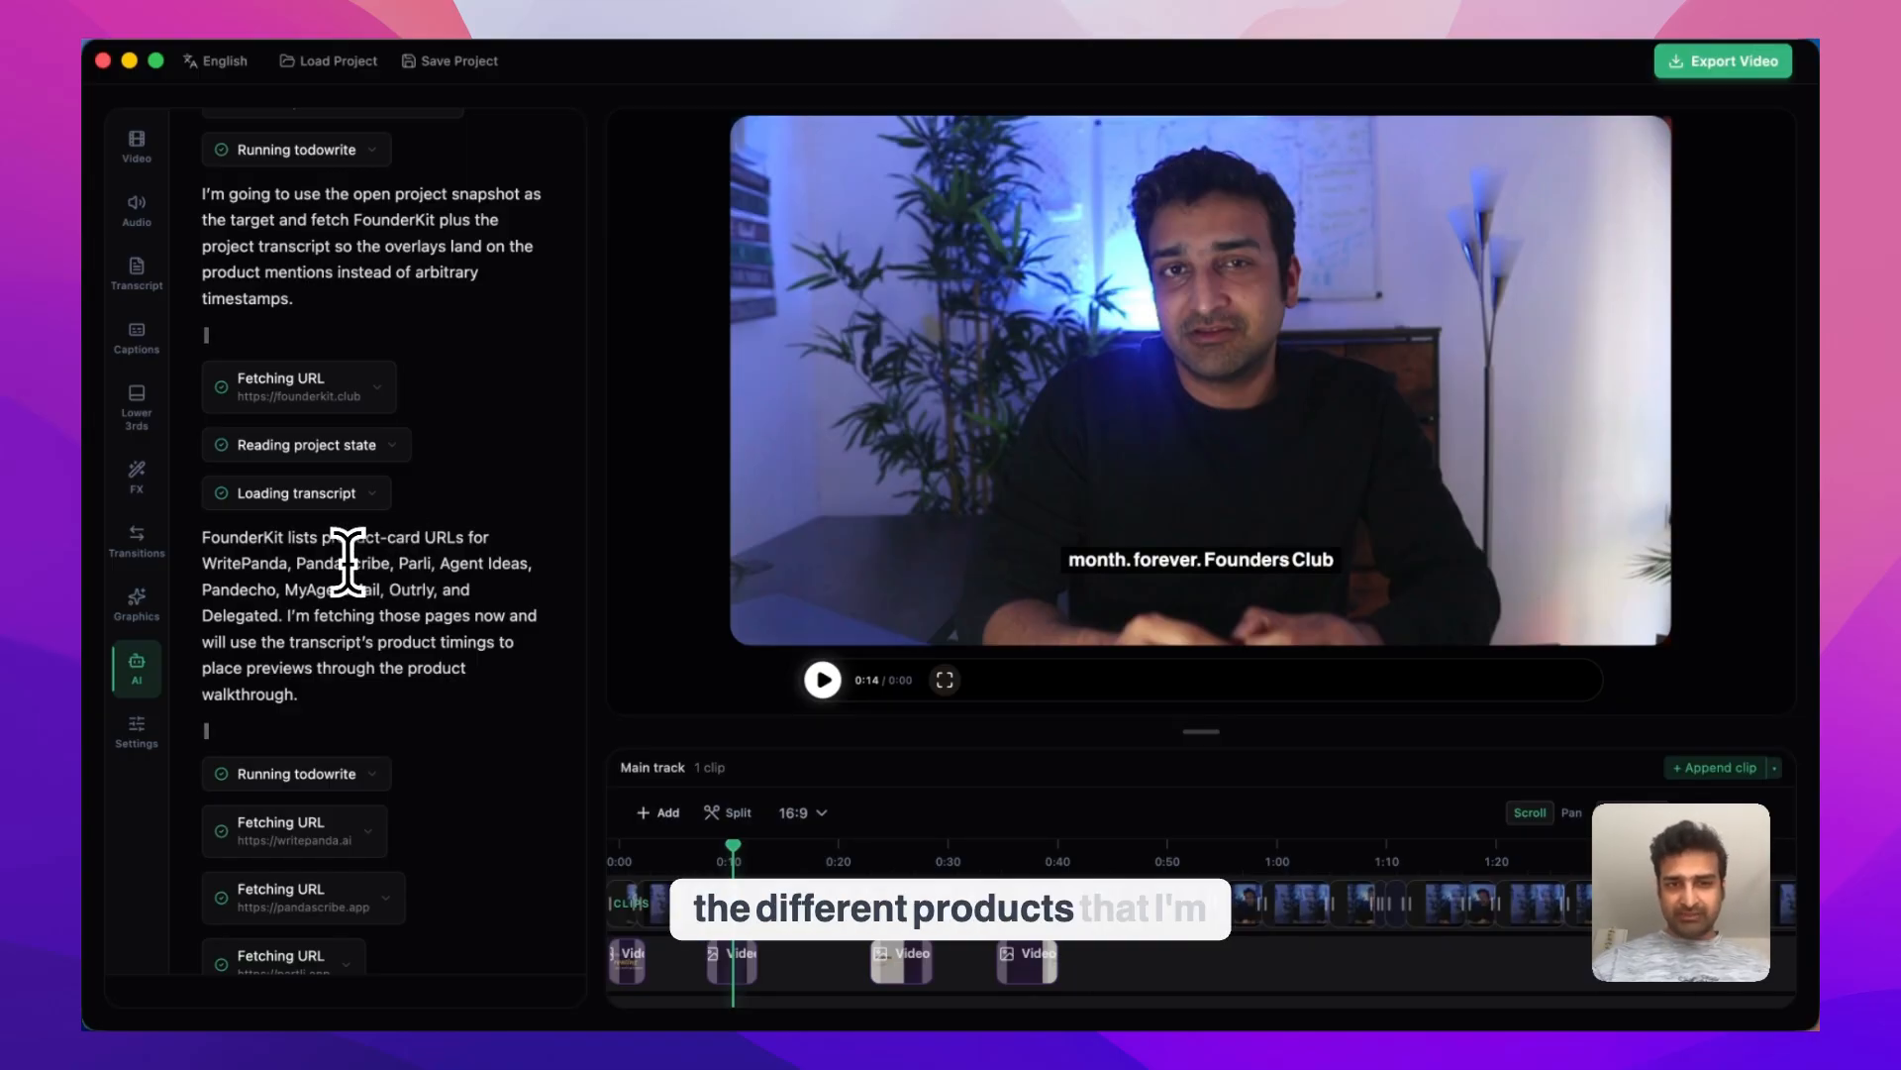
pyautogui.scroll(-6, 346, 563)
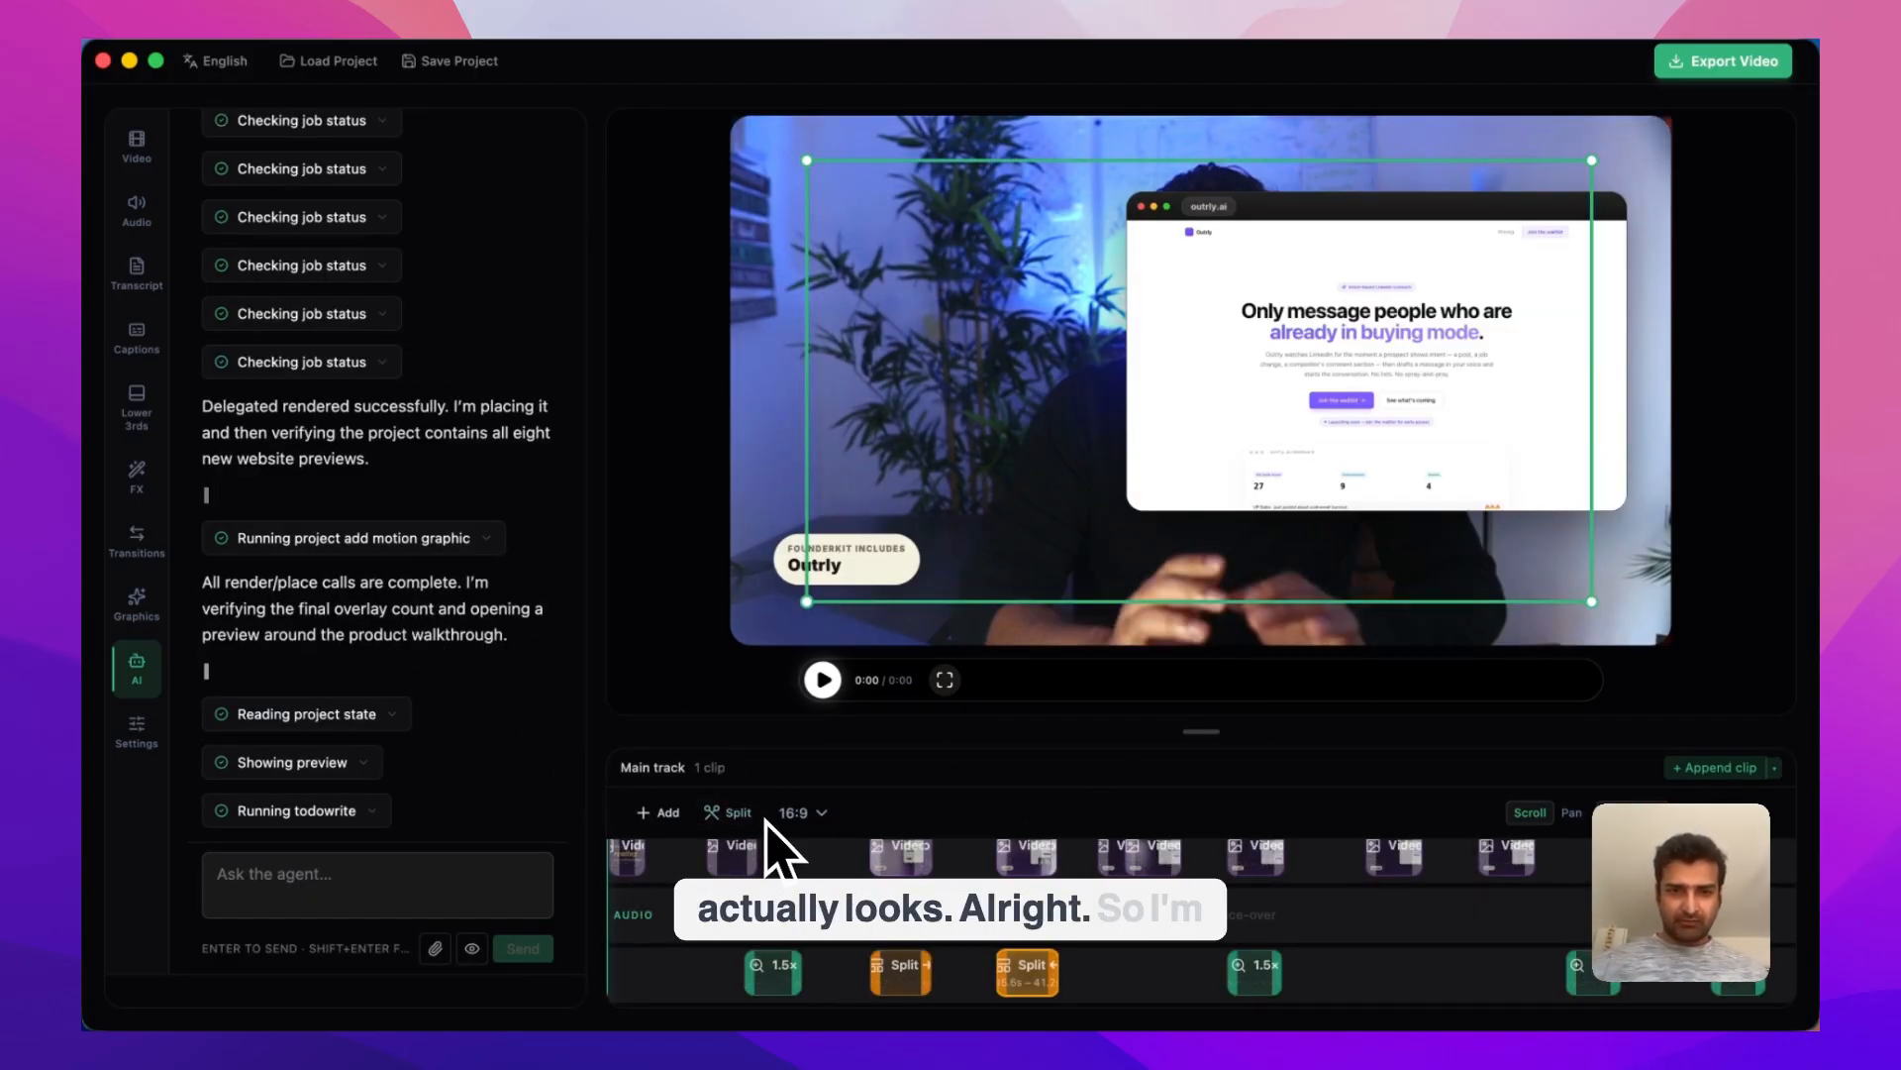
# Play the product walkthrough from 0:28, skipping ahead on the timeline, to review the new website preview overlays
pyautogui.click(860, 860)
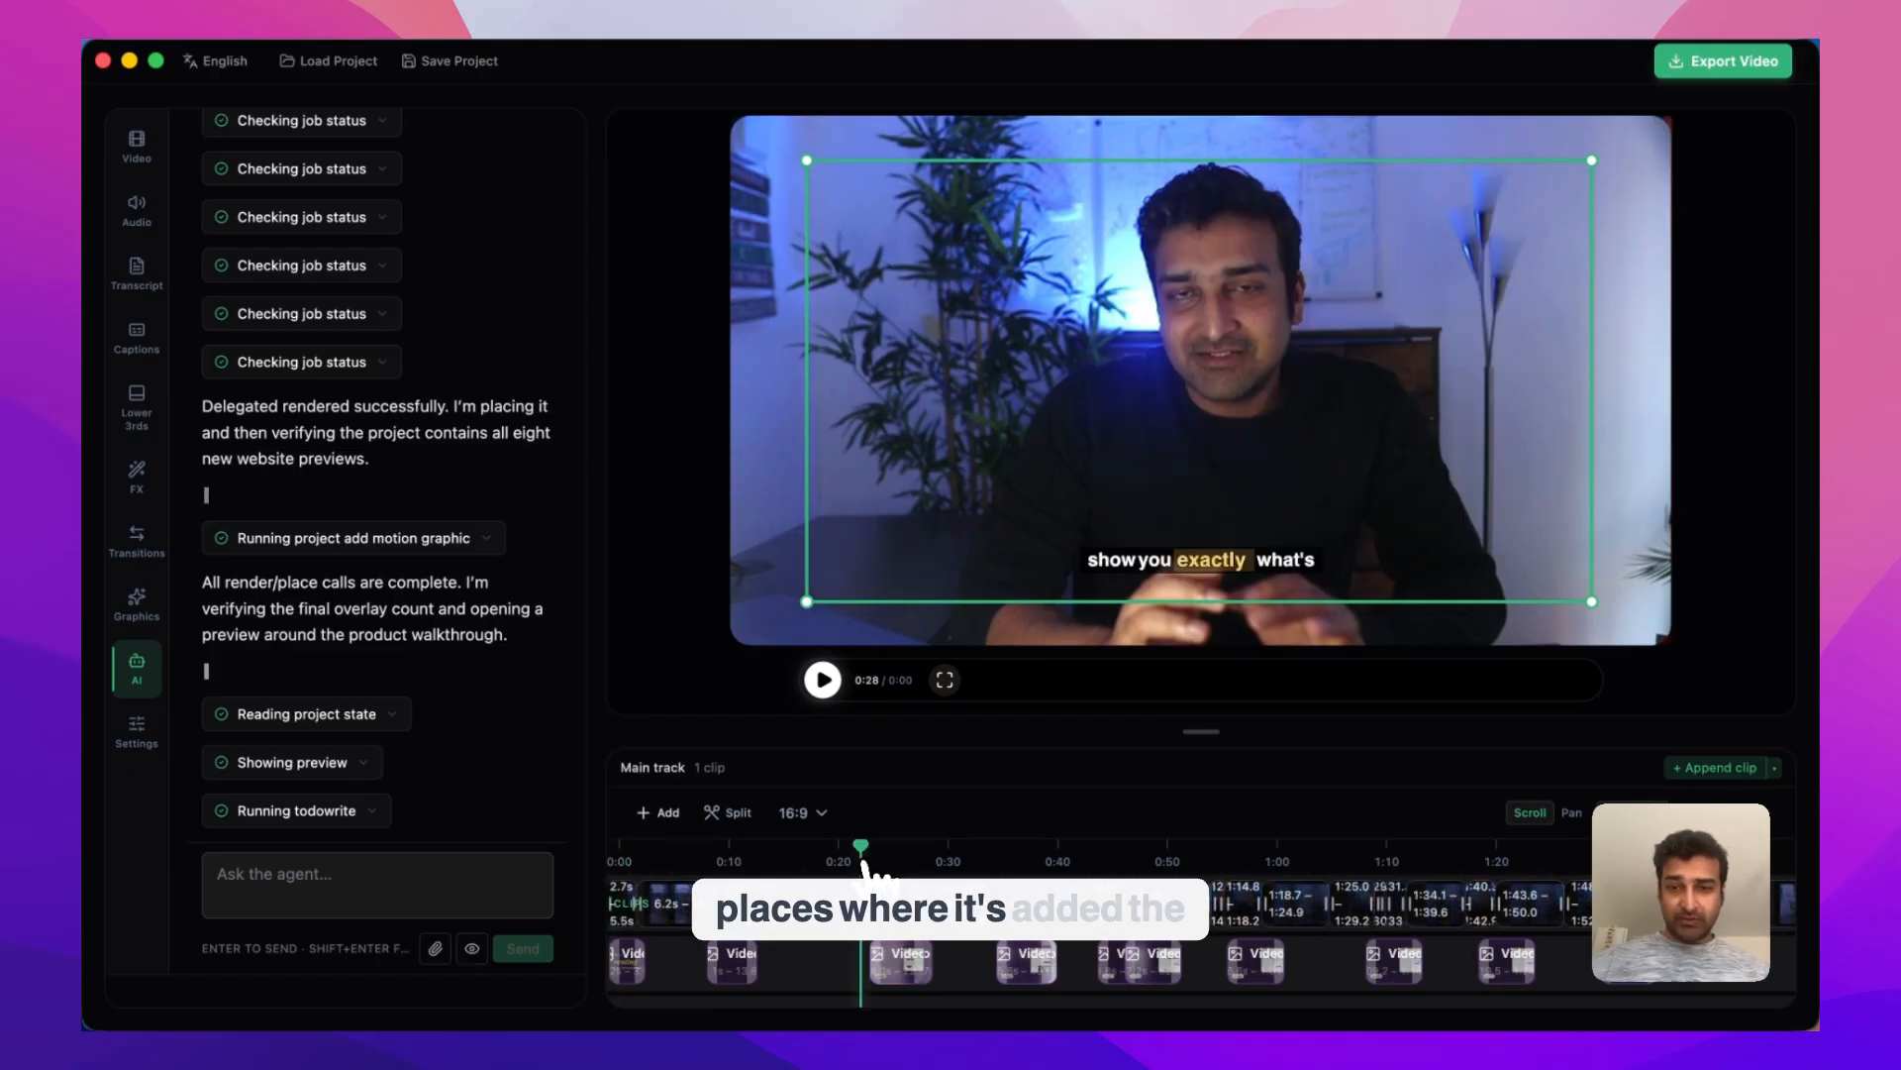
pyautogui.click(824, 682)
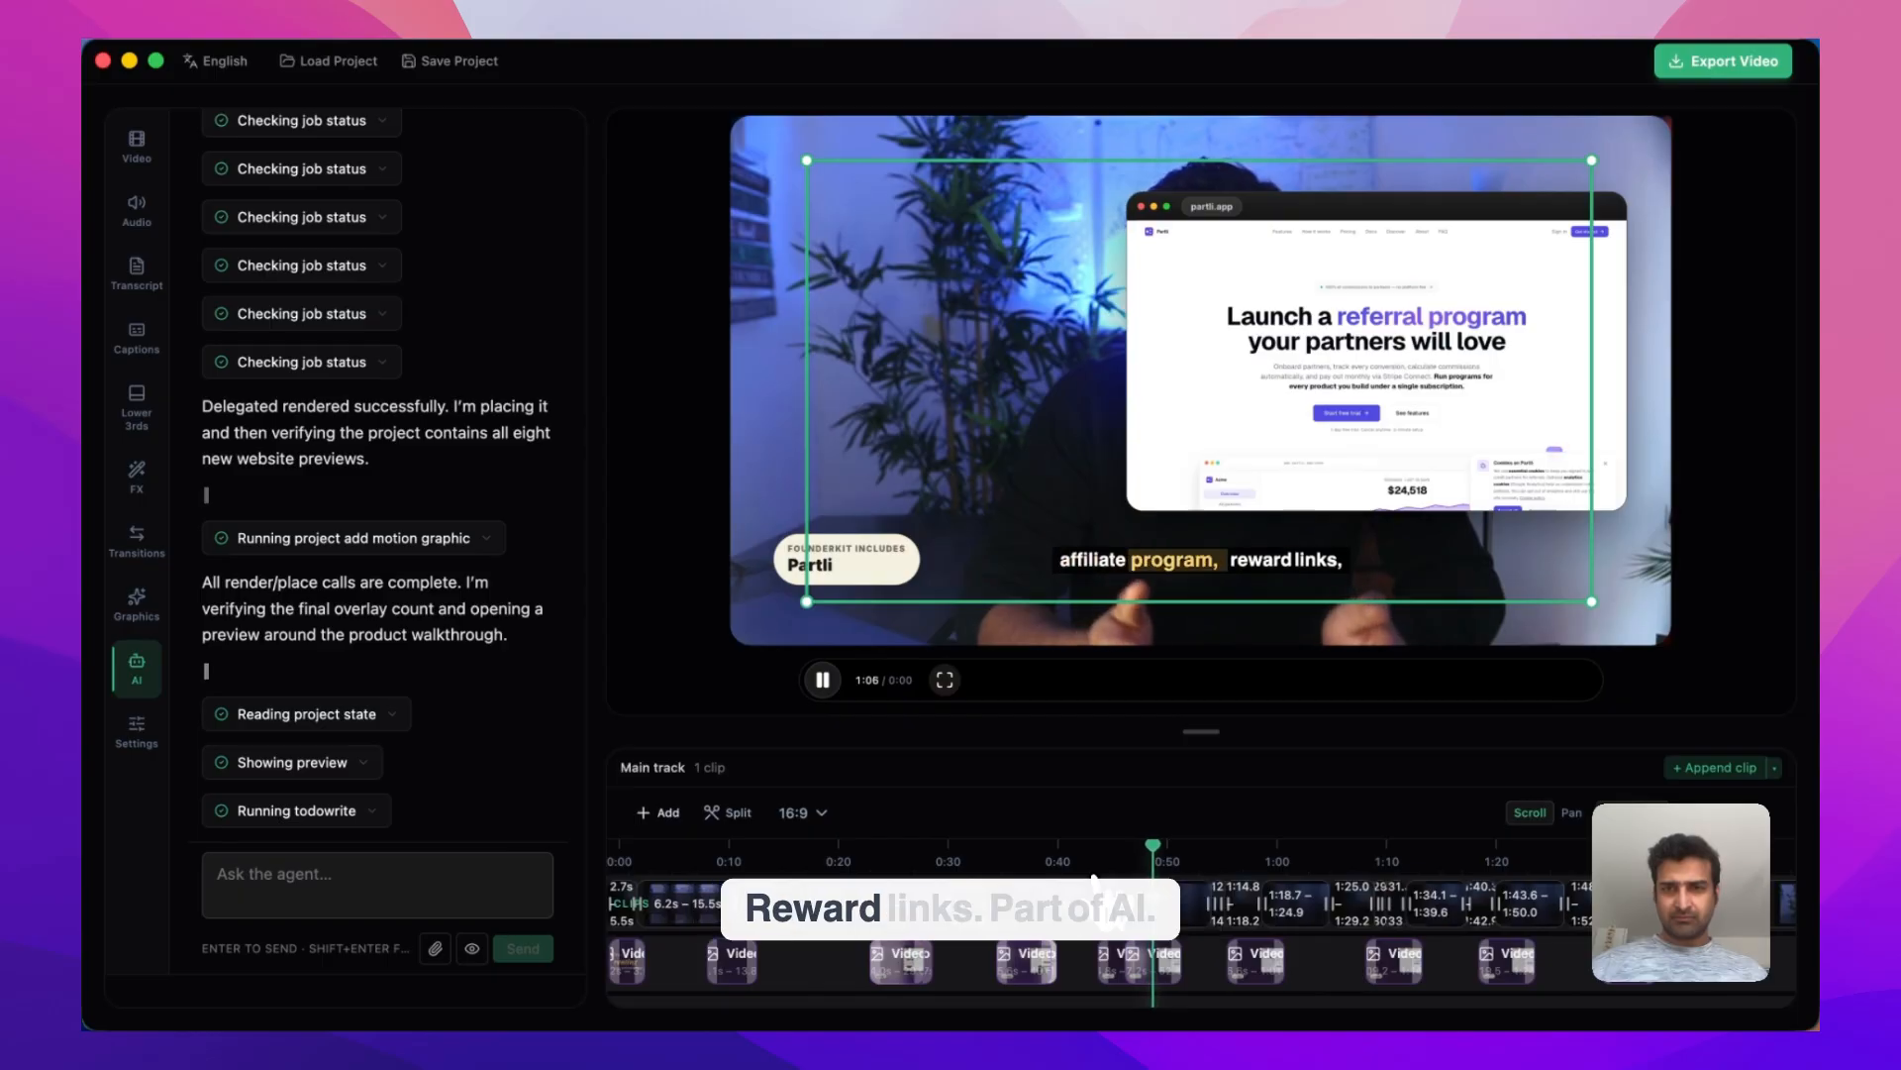
pyautogui.click(1225, 863)
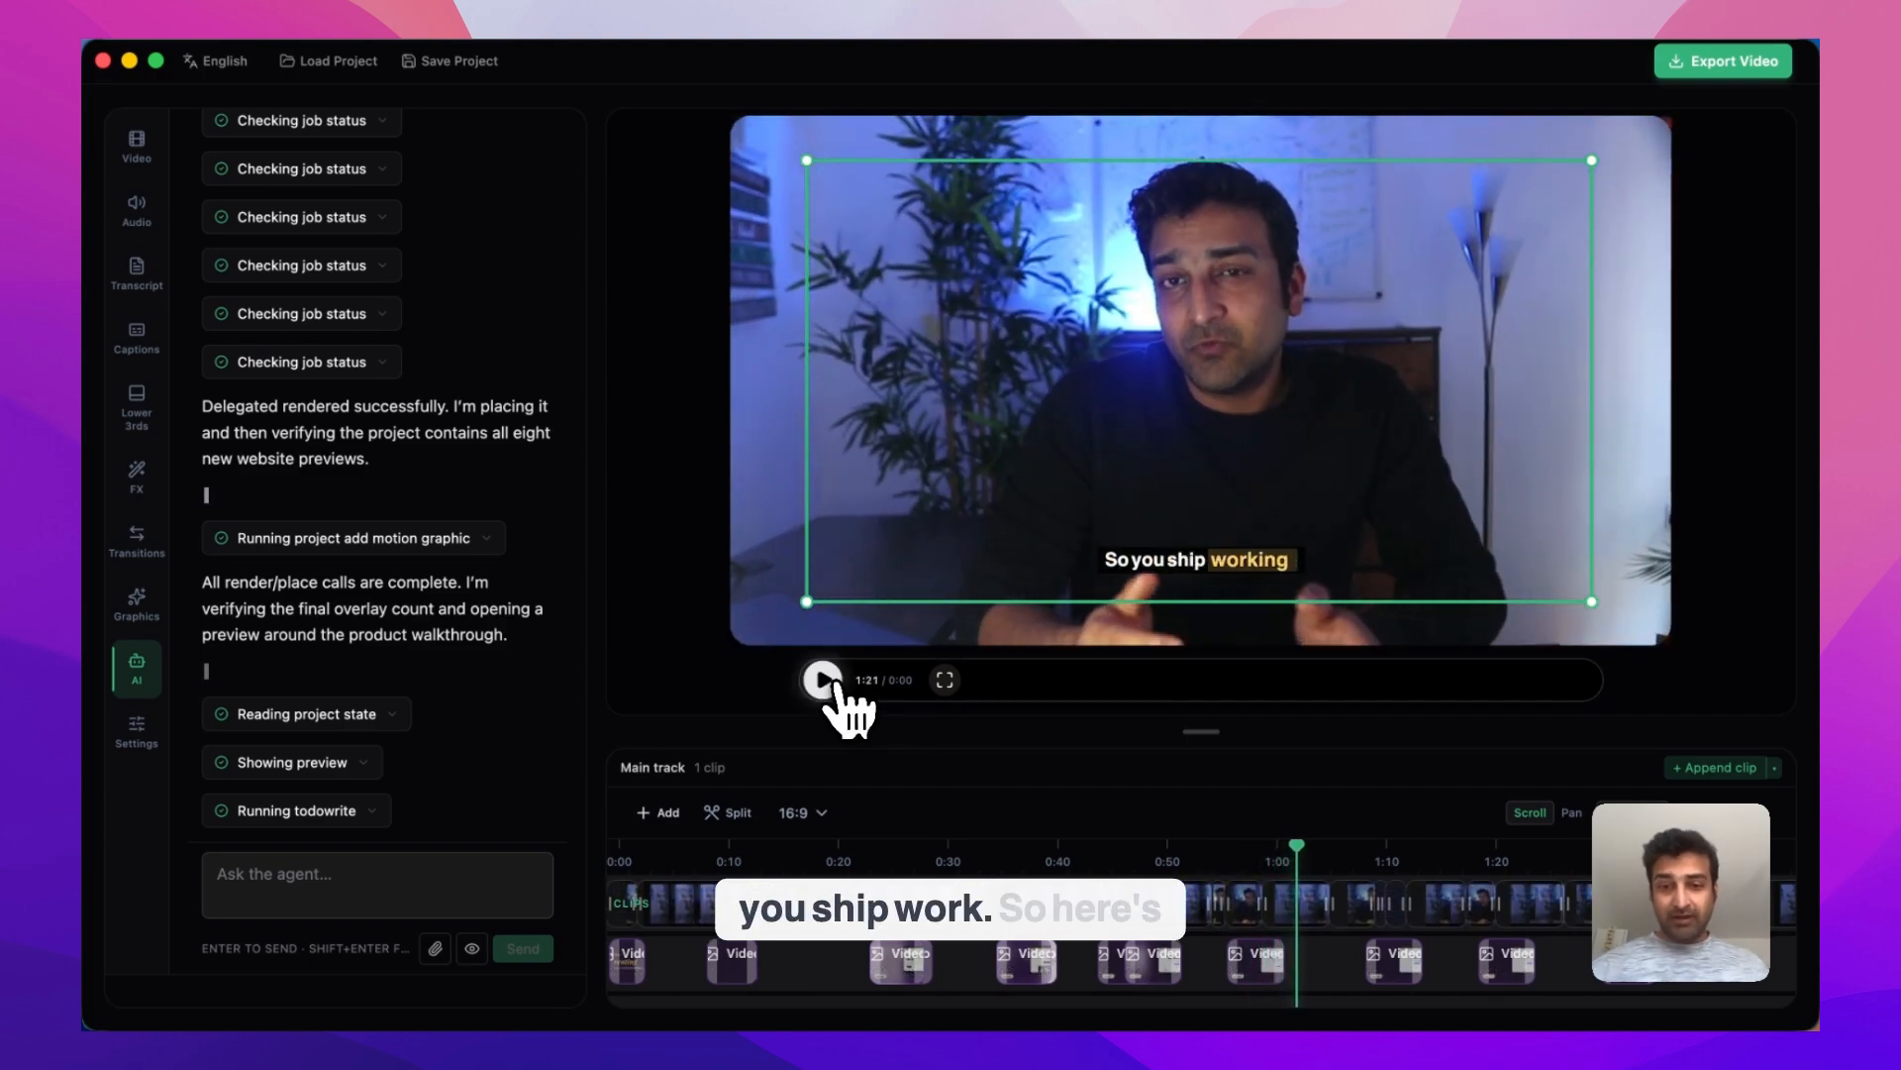
# Add a layout transform region from 44795 to 52506 ms with the preset "Split — camera left 55%, panel right 45%"
pyautogui.scroll(-2, 1138, 936)
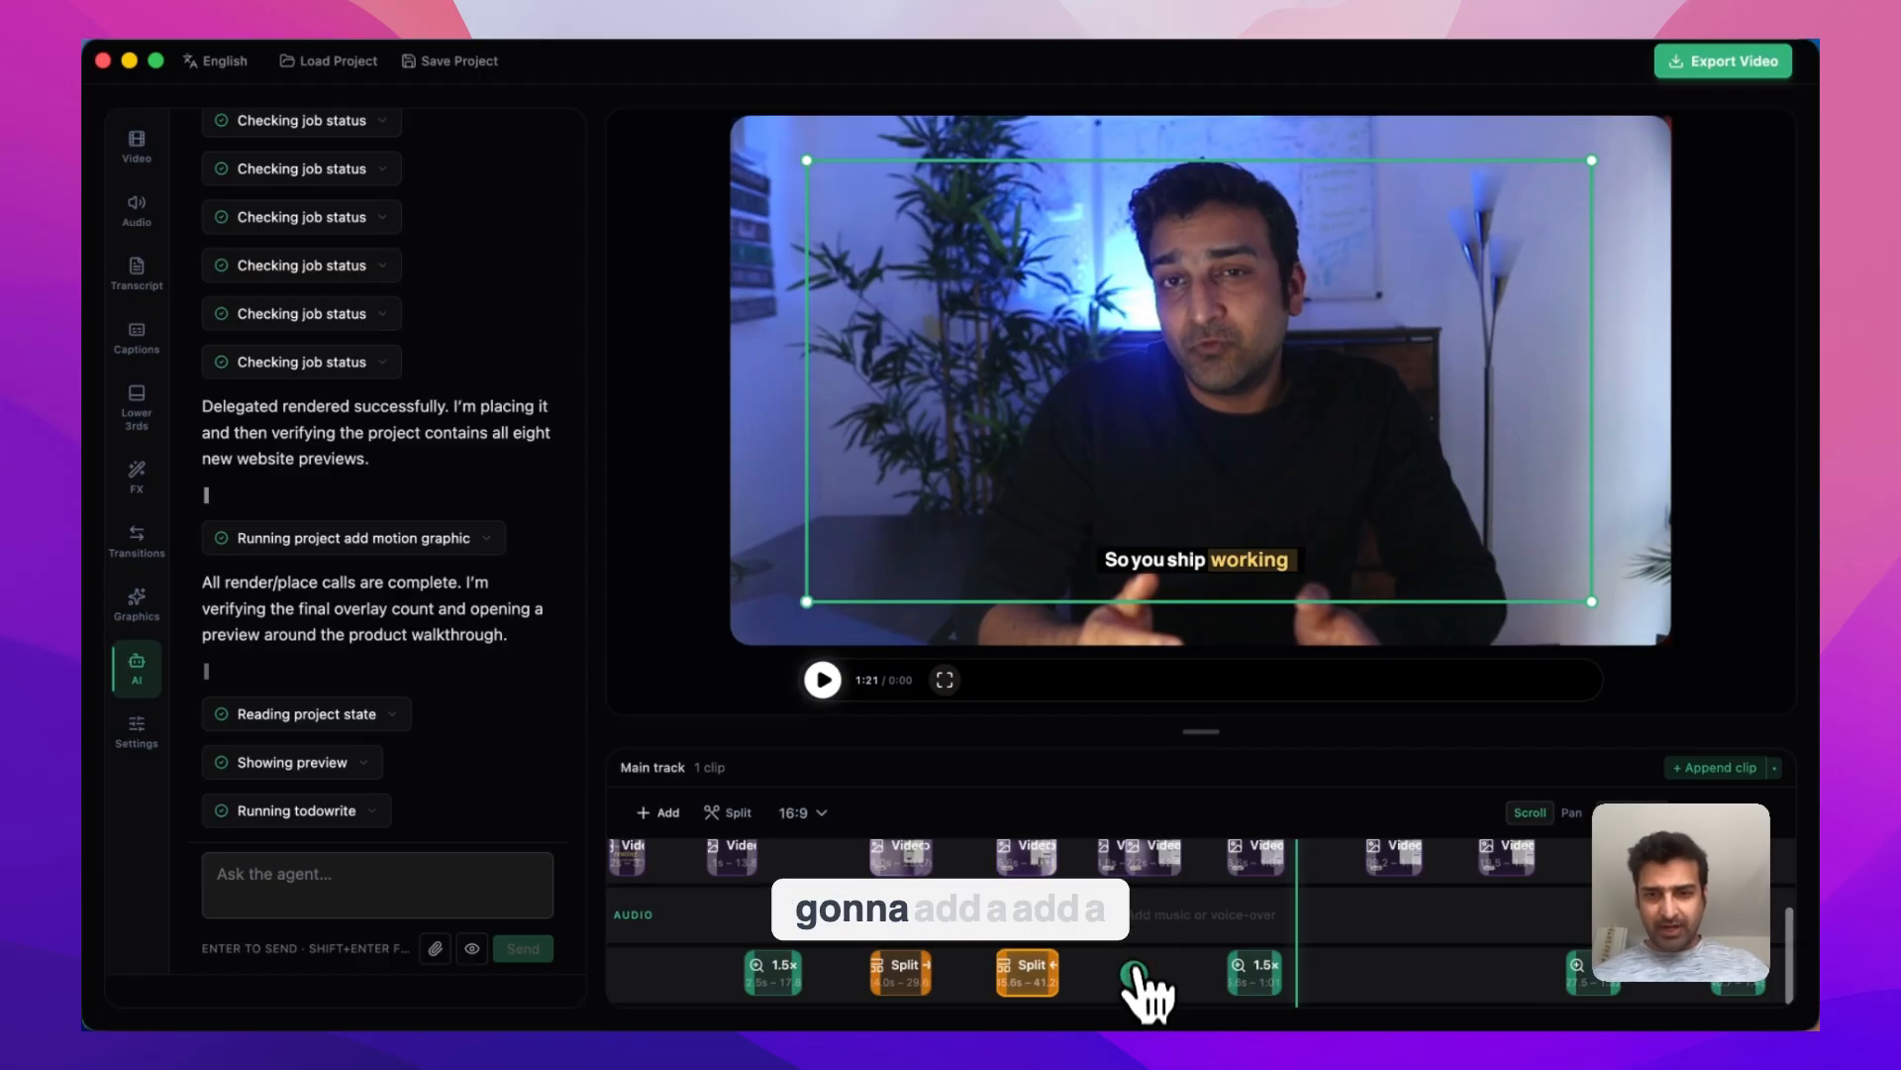
pyautogui.click(1139, 970)
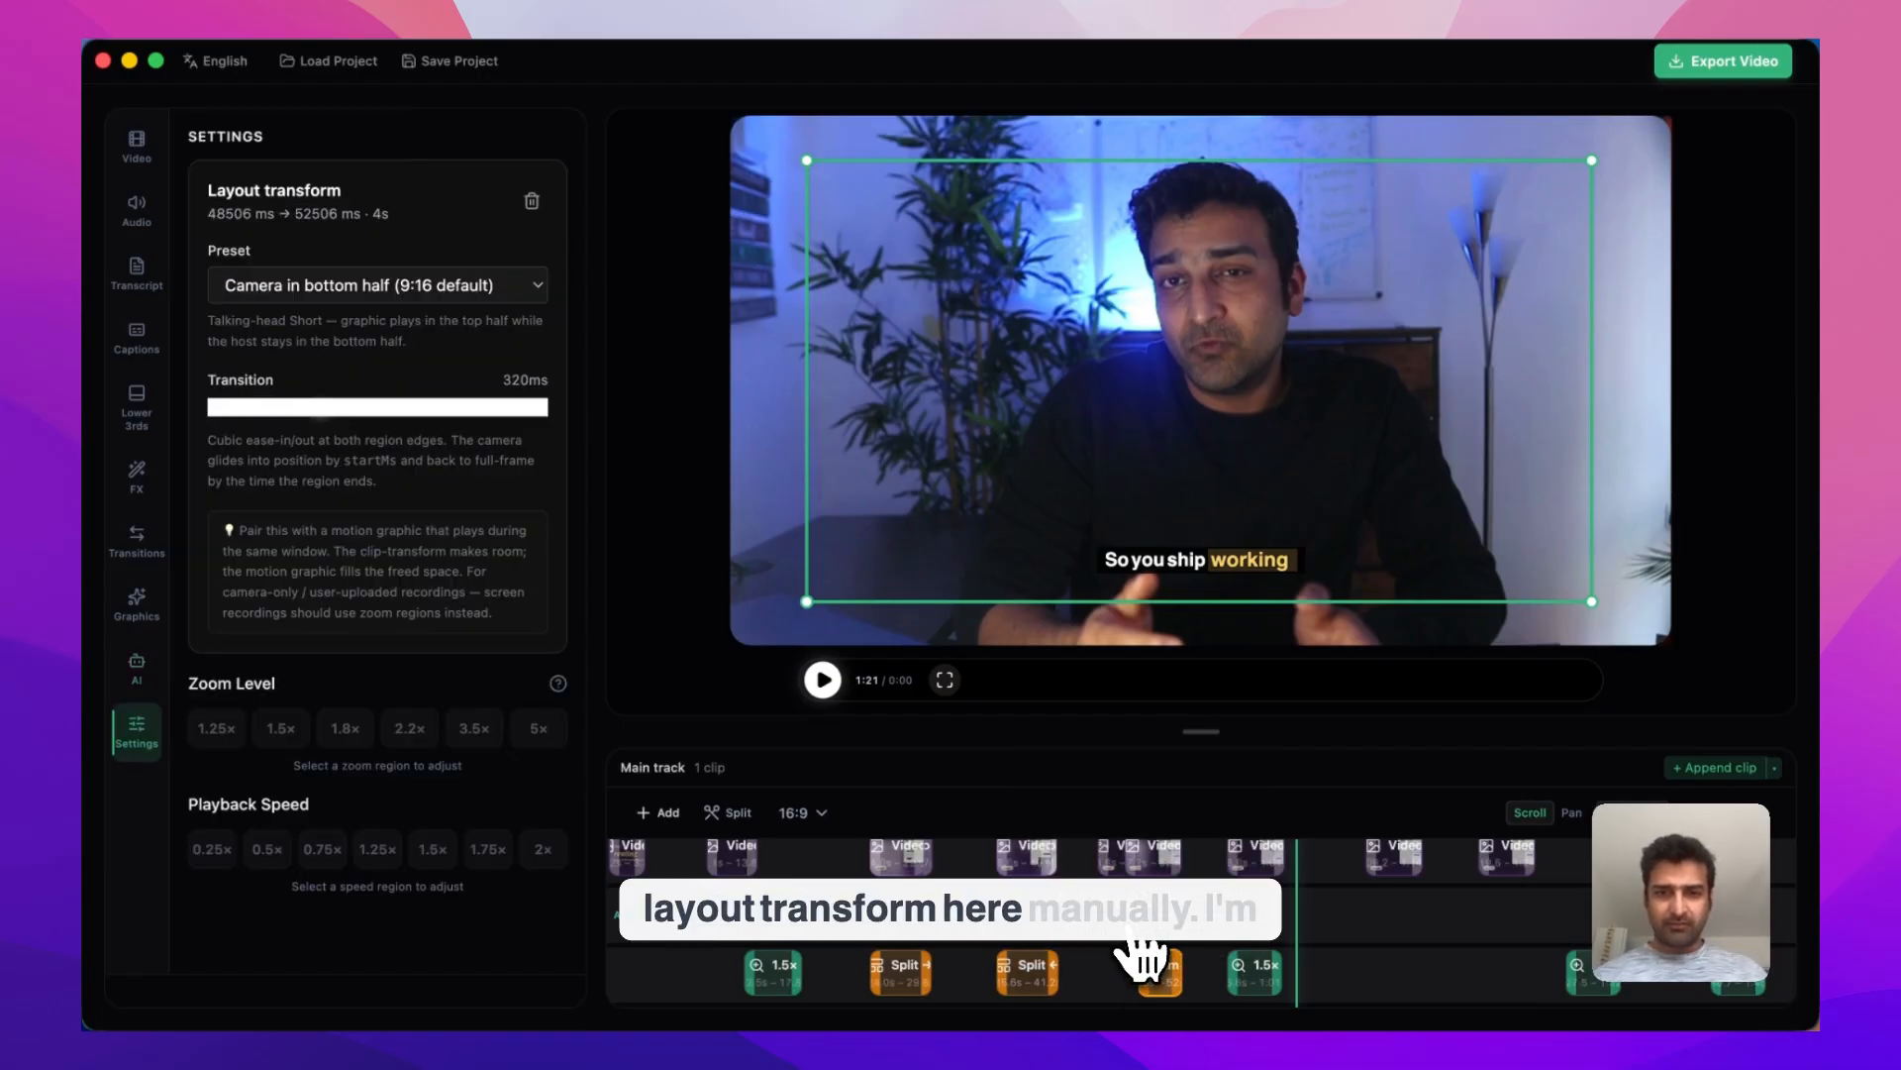
pyautogui.moveTo(1137, 961); pyautogui.dragTo(1099, 963)
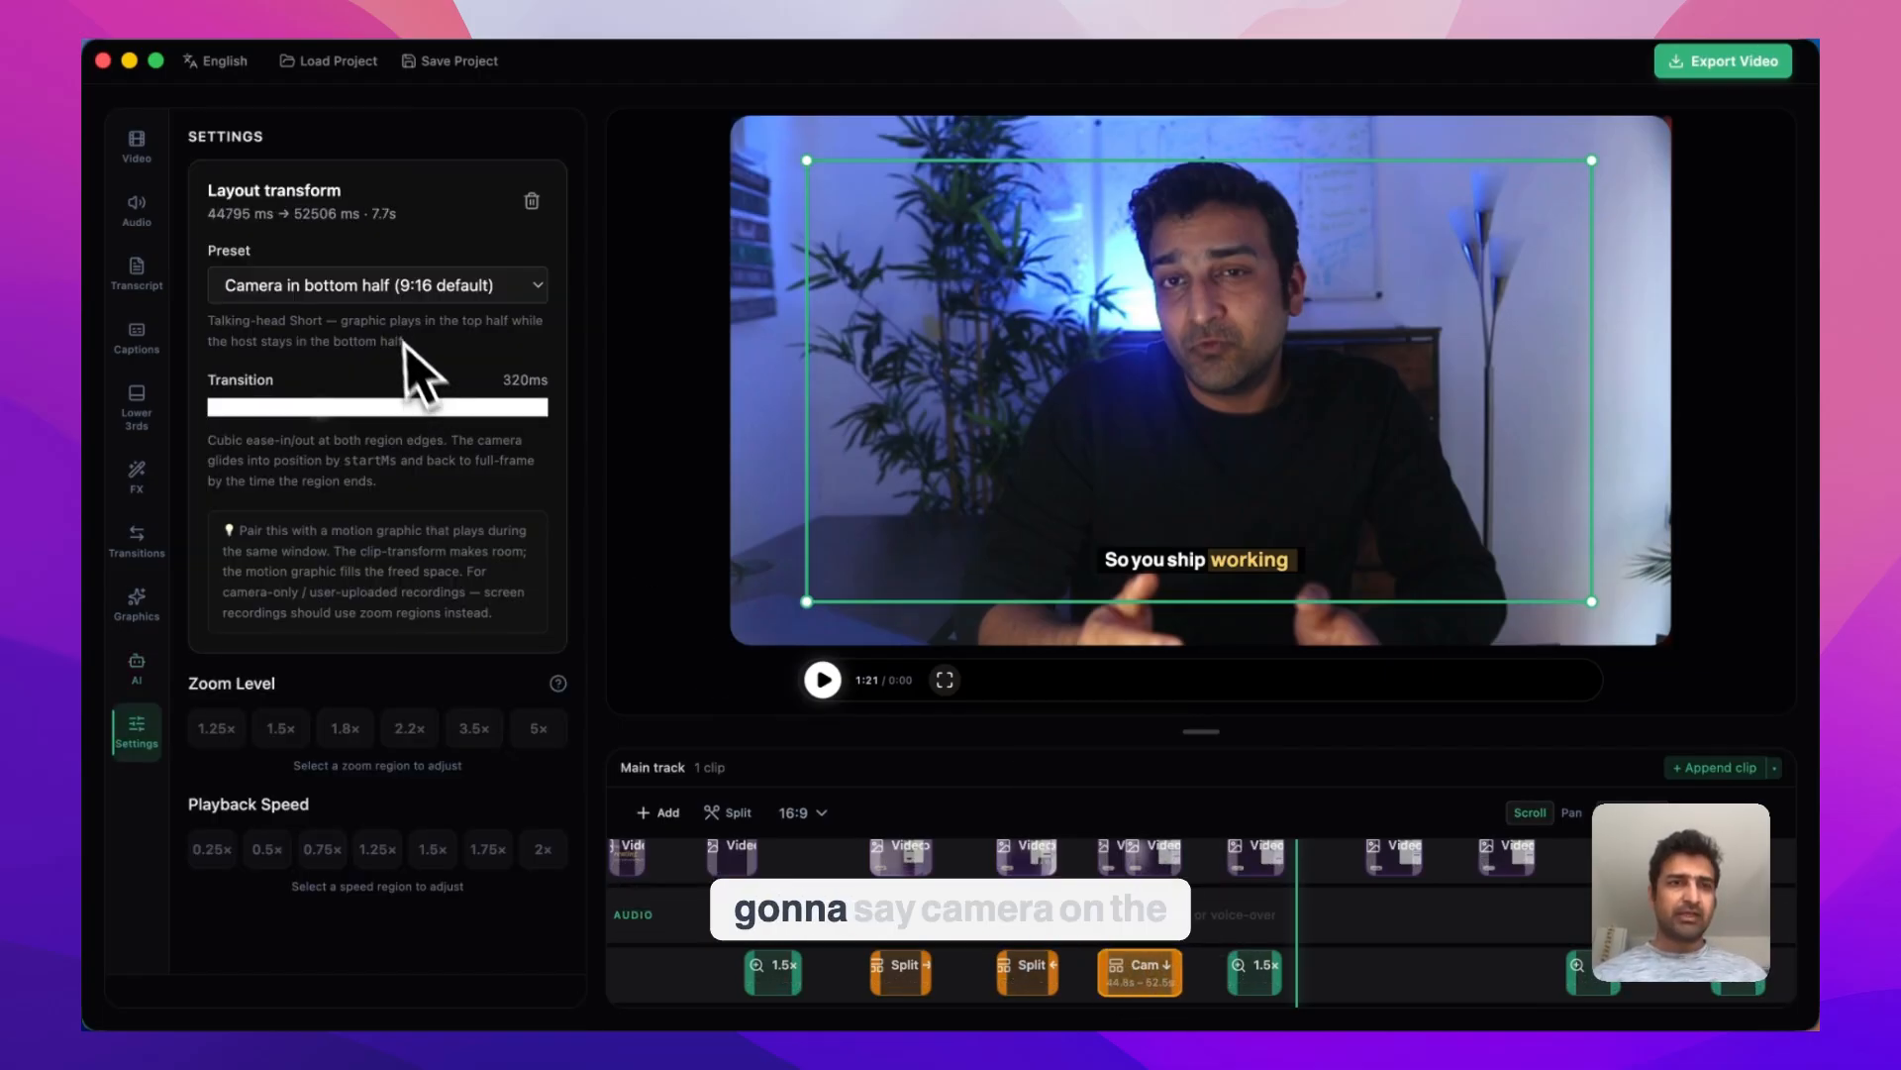
pyautogui.click(396, 285)
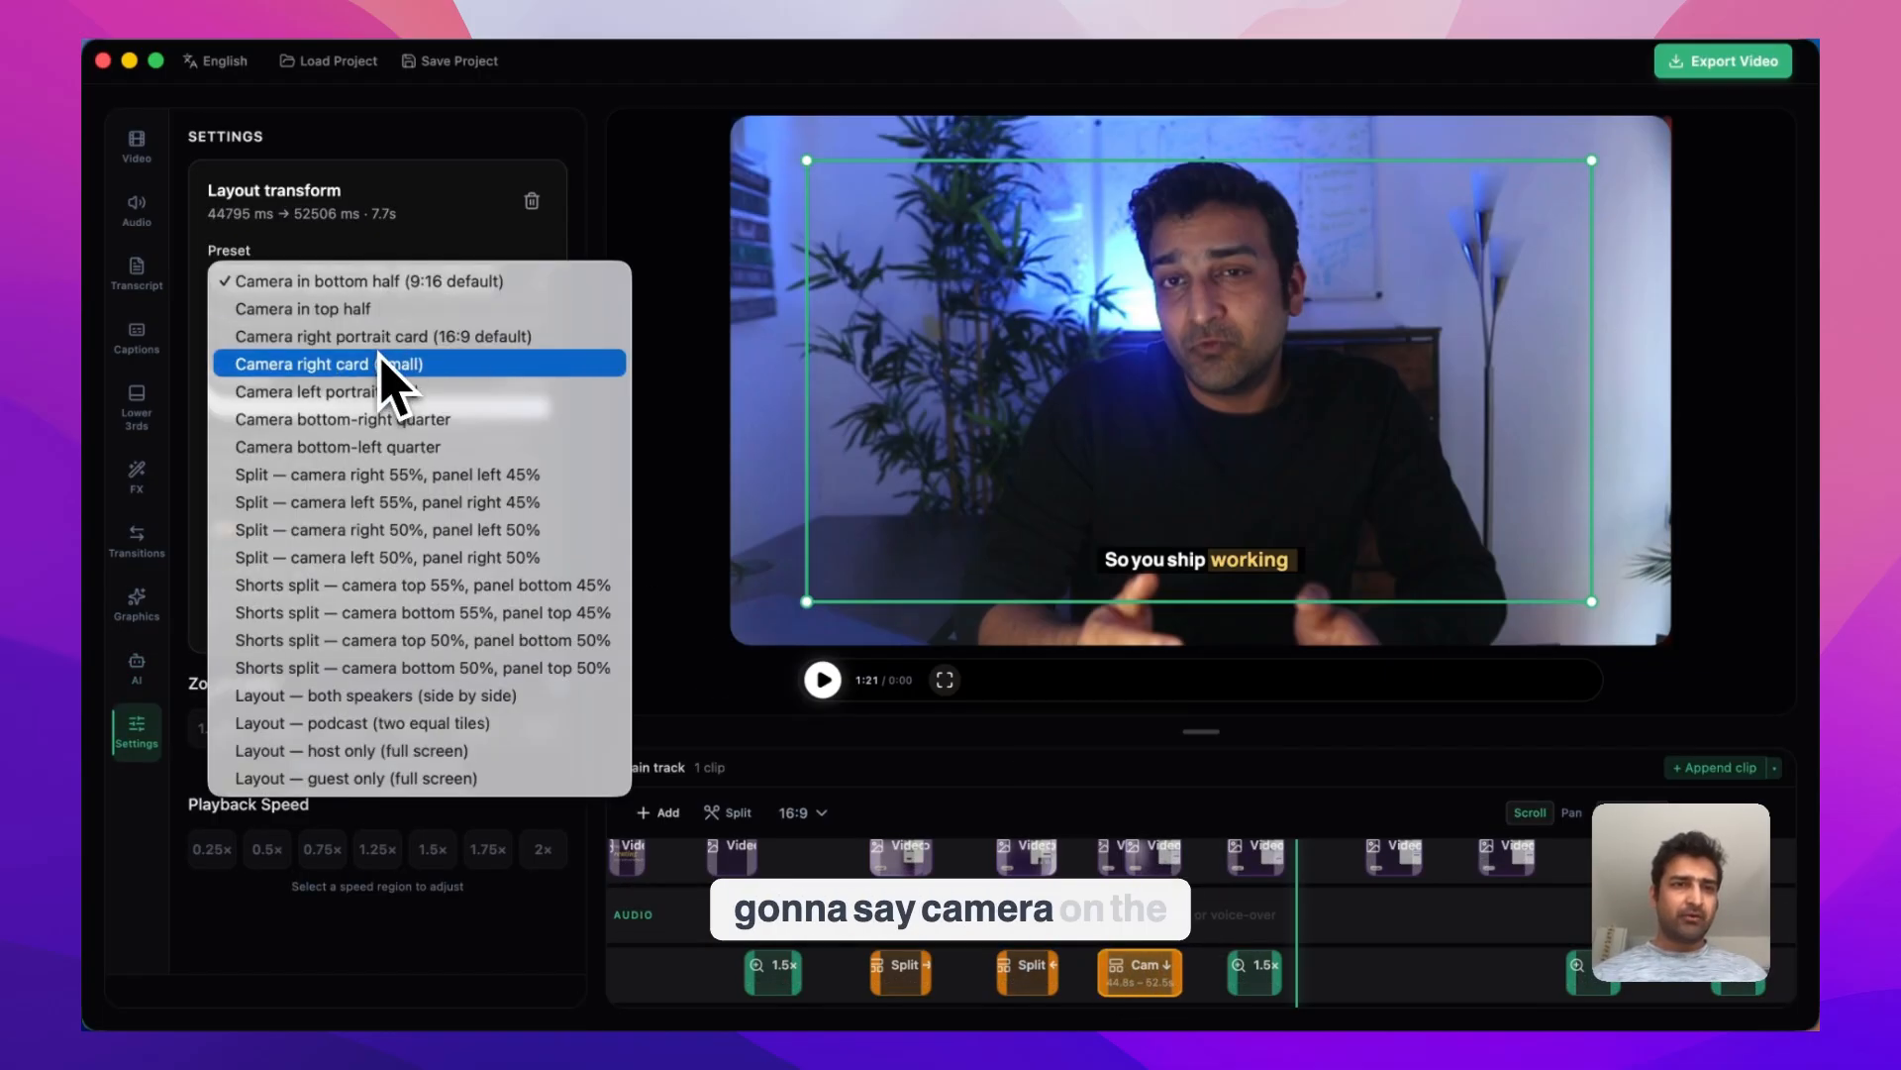
pyautogui.click(382, 509)
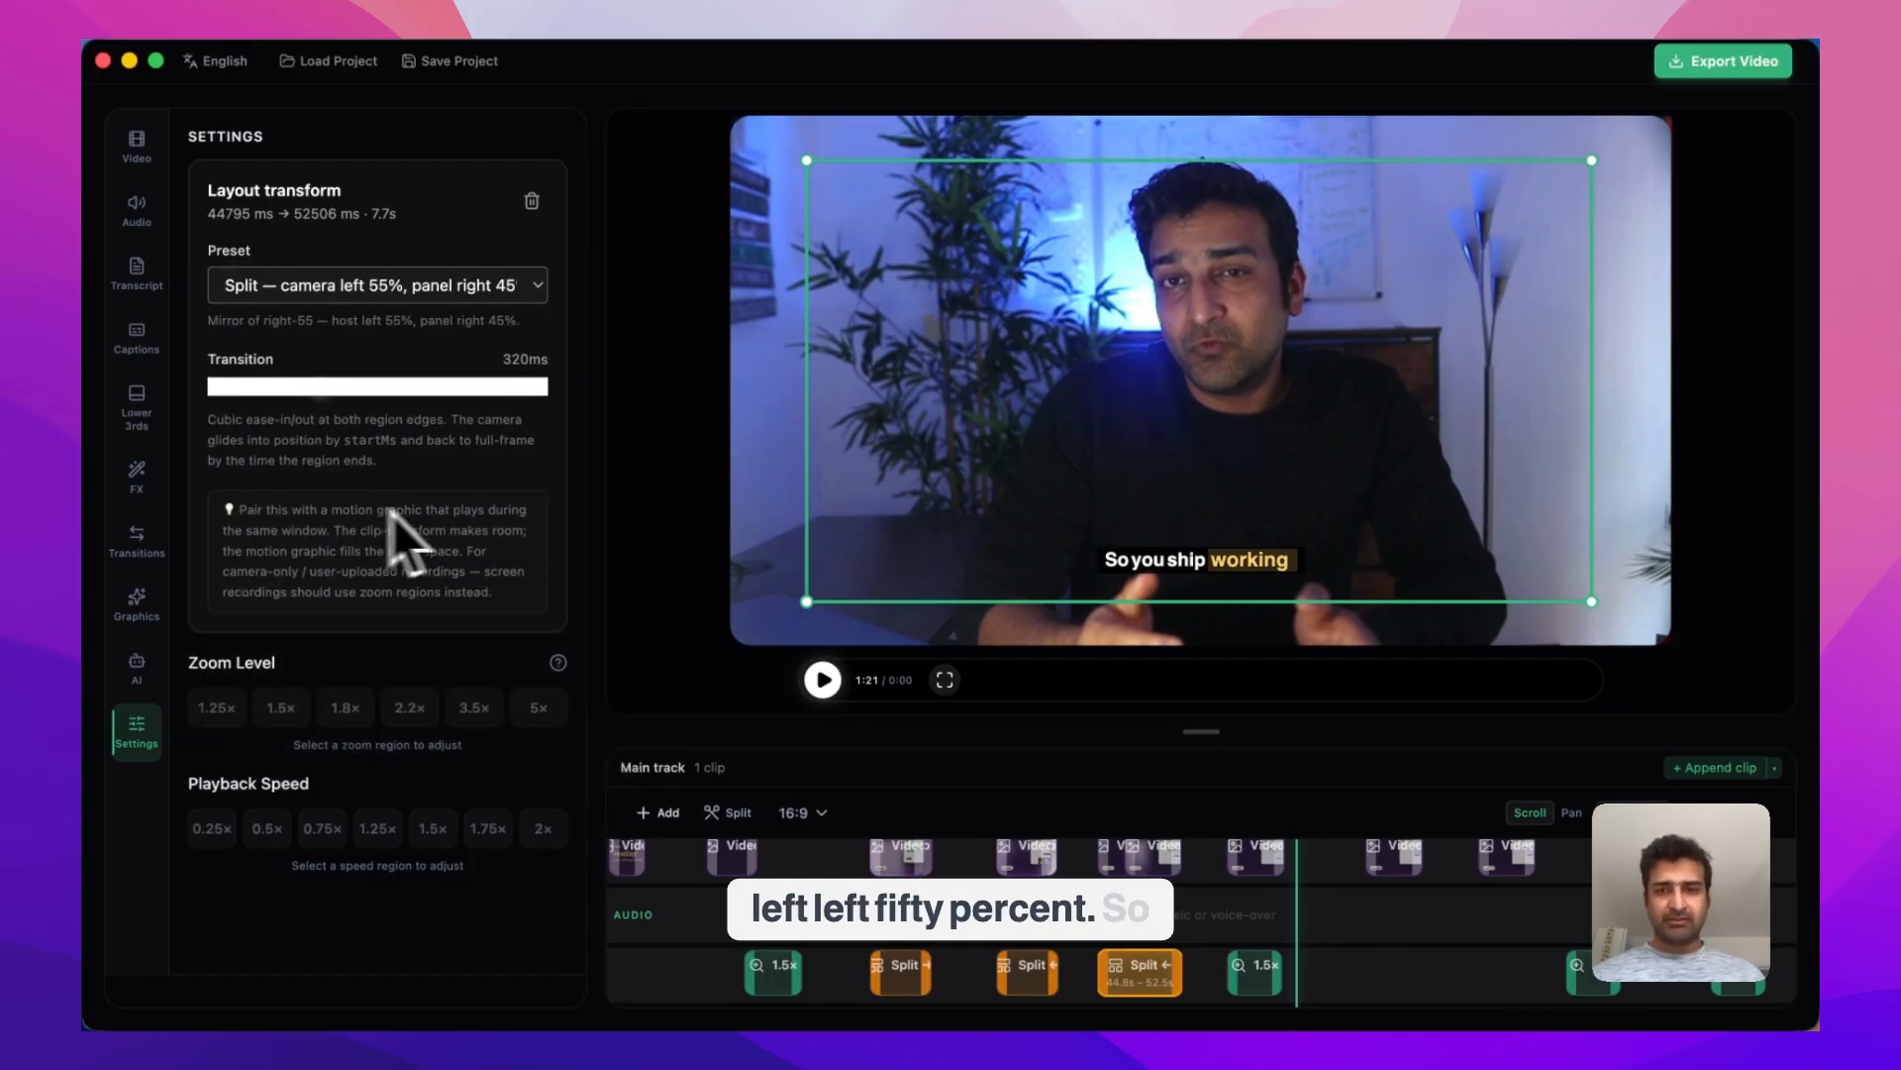
# Play from 0:54 to check the new split layout with the Partli website preview
pyautogui.scroll(3, 1120, 951)
pyautogui.click(1097, 903)
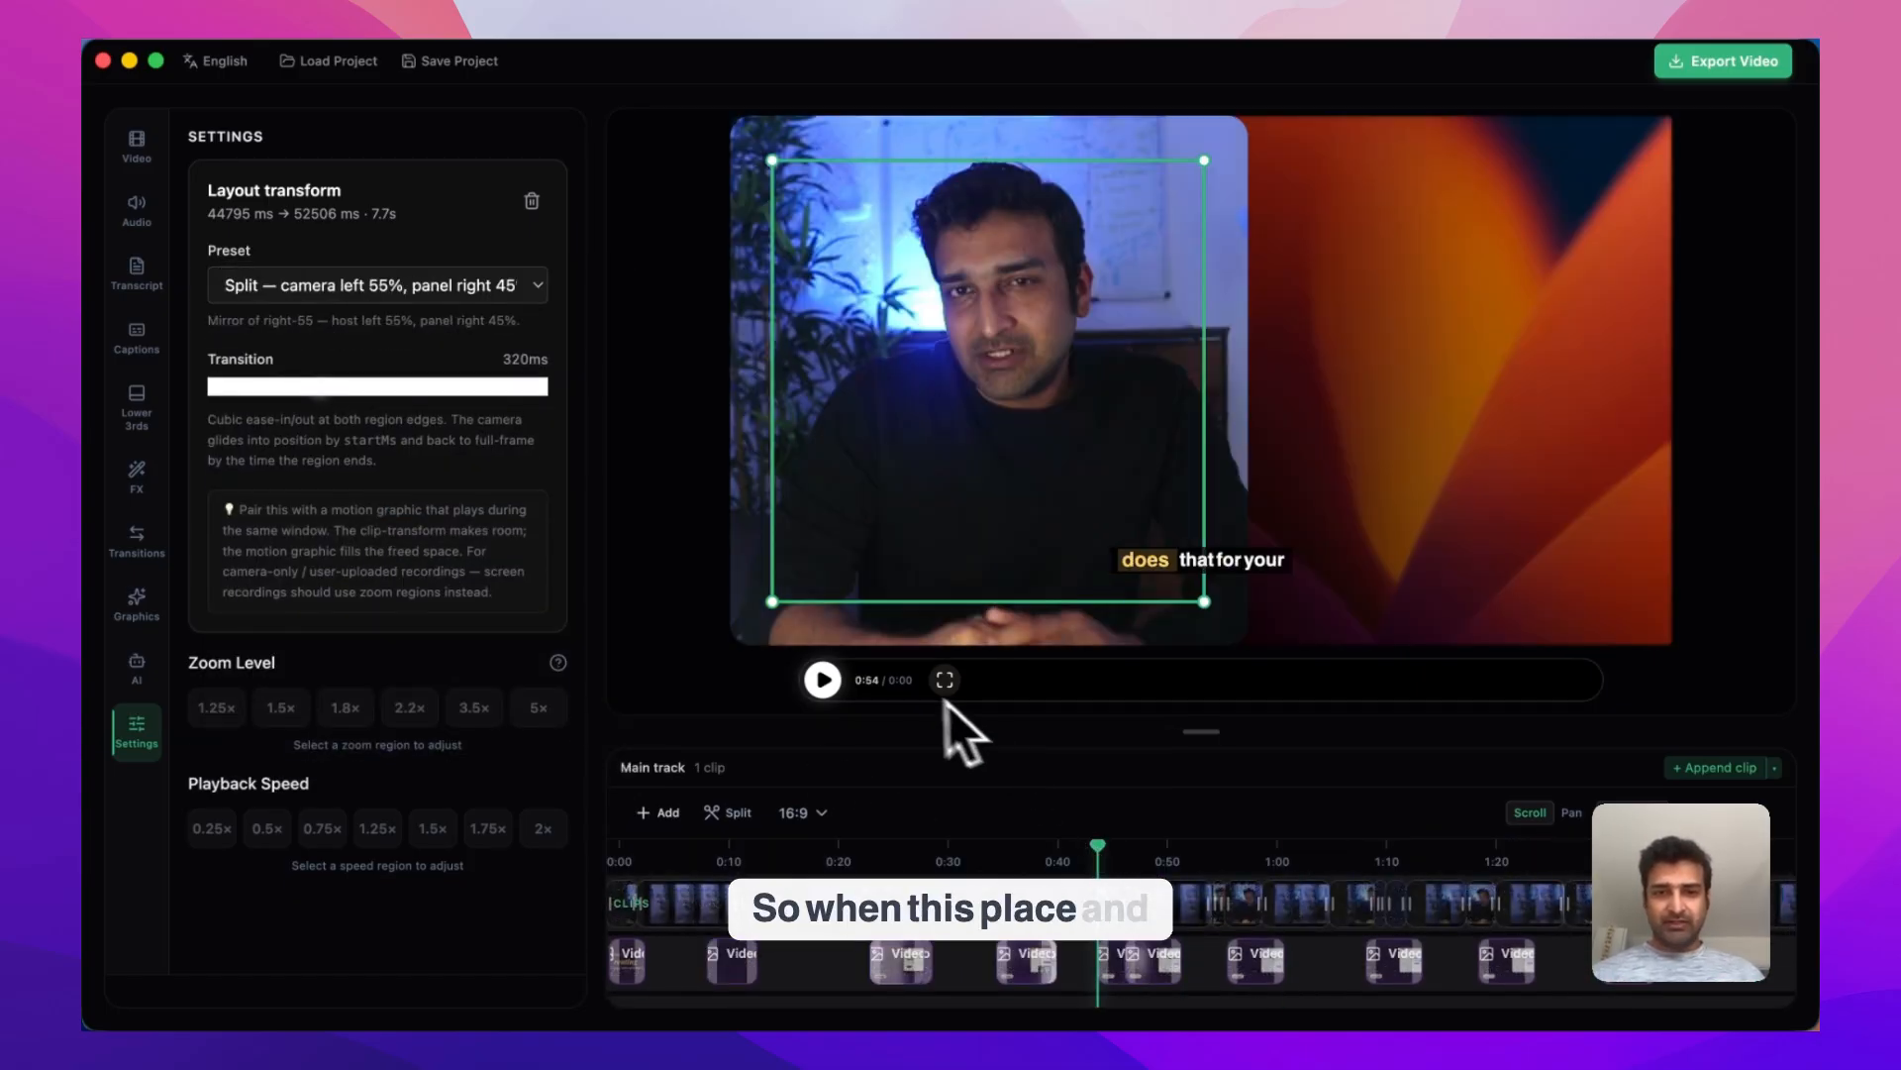
pyautogui.click(830, 693)
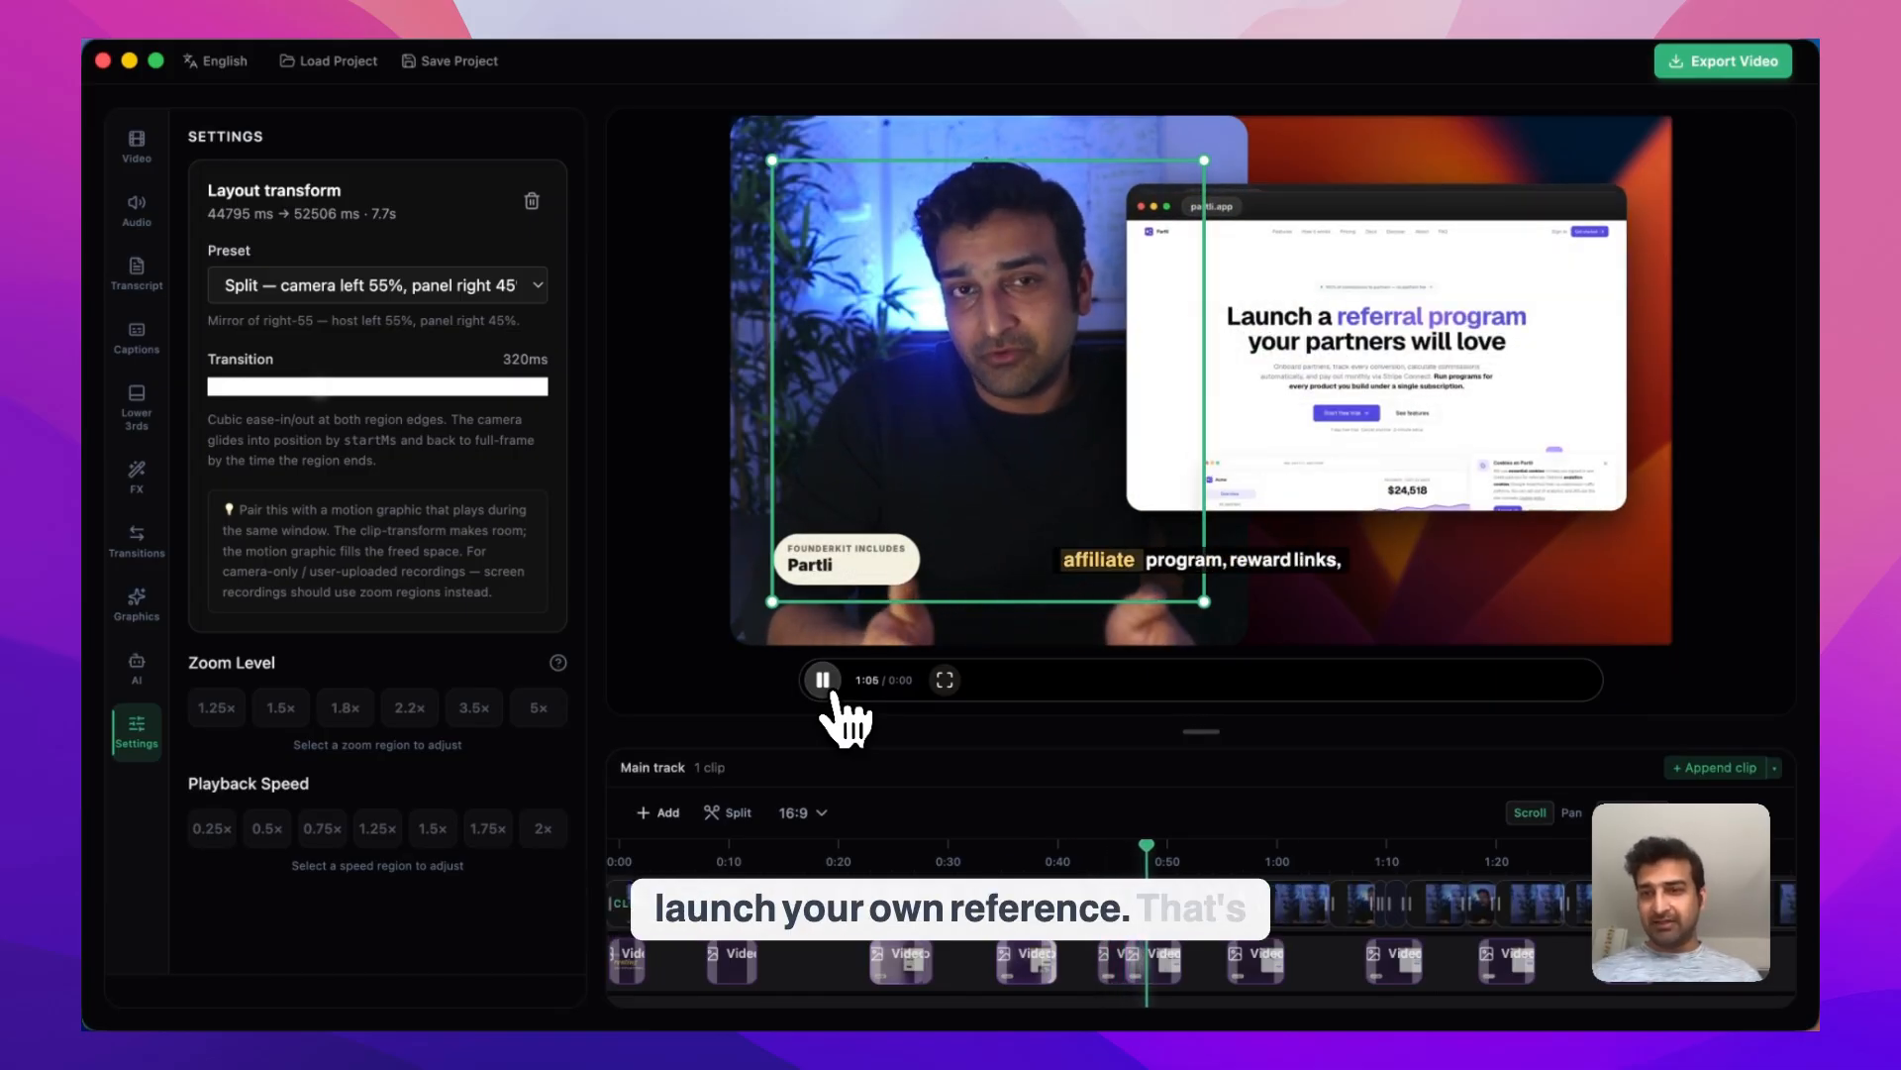
# Pause playback and check how the Outrly and Delegated website previews at the end of the walkthrough sit over the camera
pyautogui.click(830, 694)
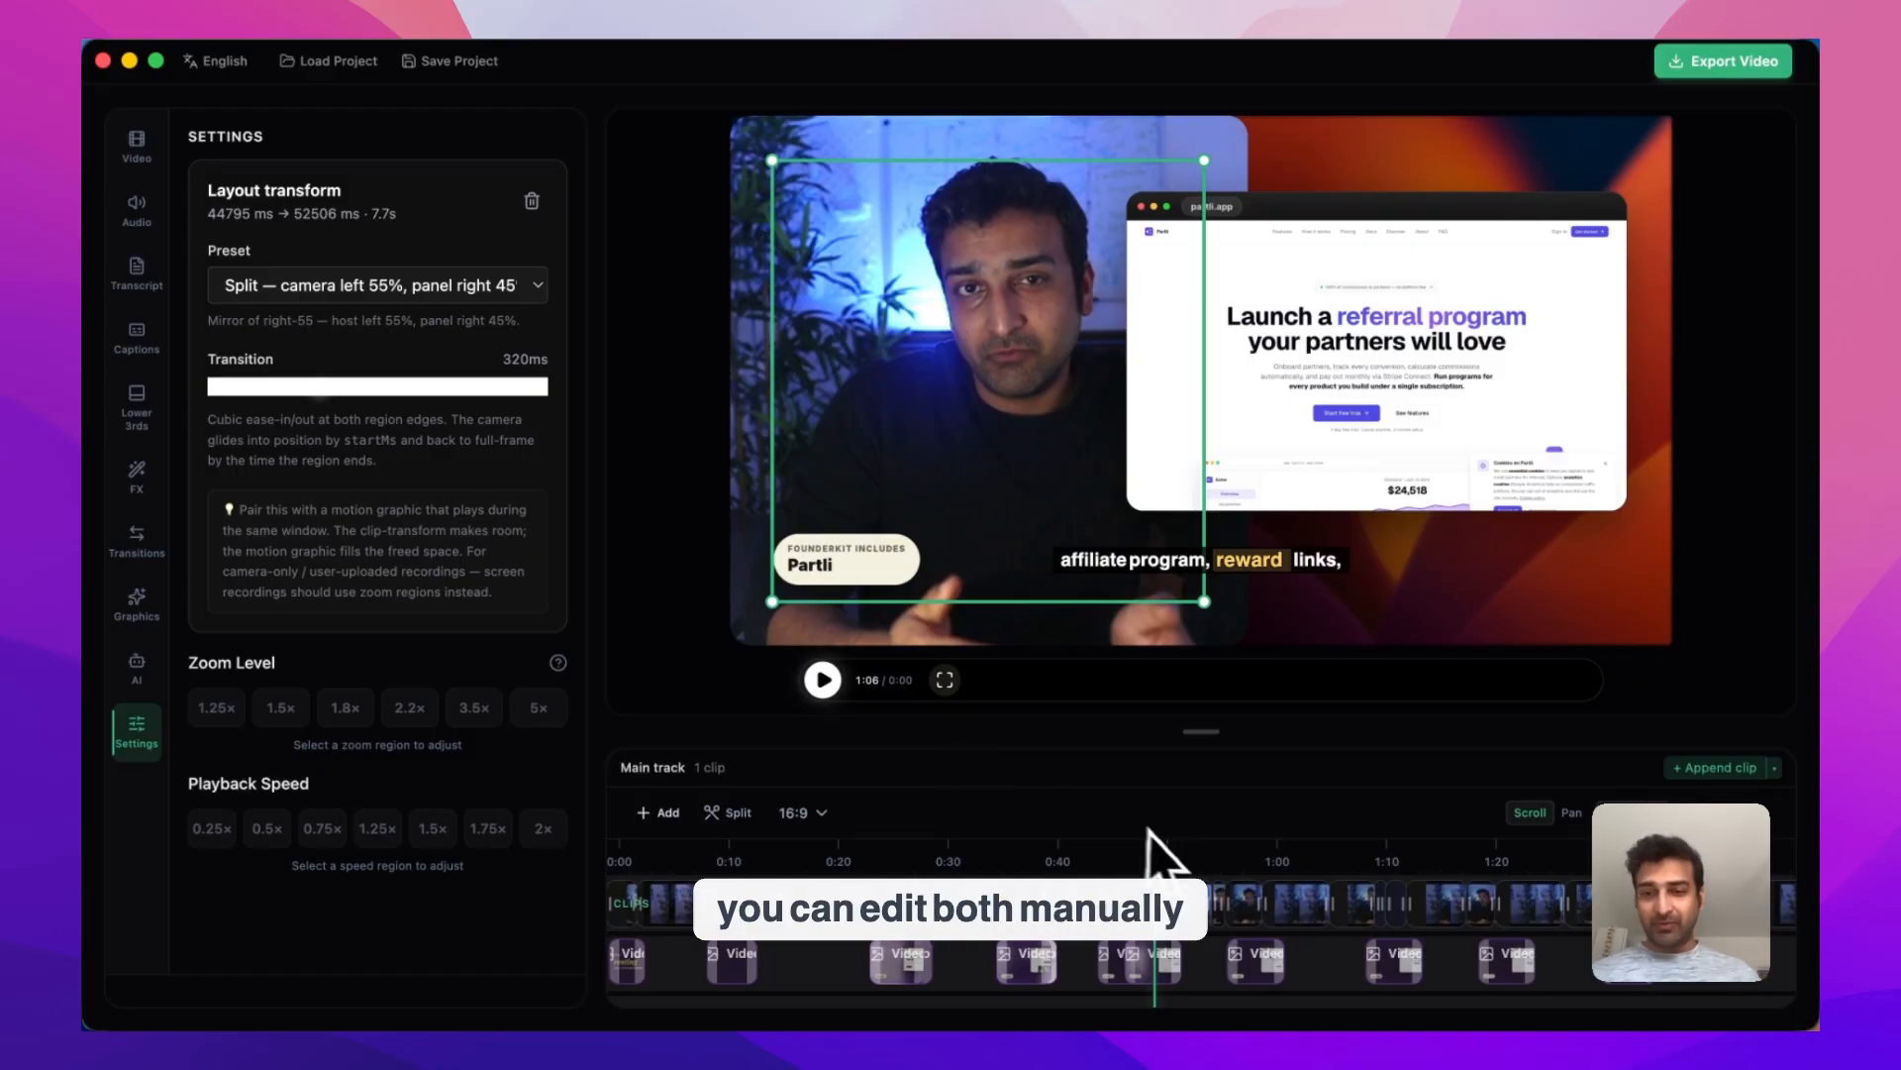
pyautogui.click(1486, 901)
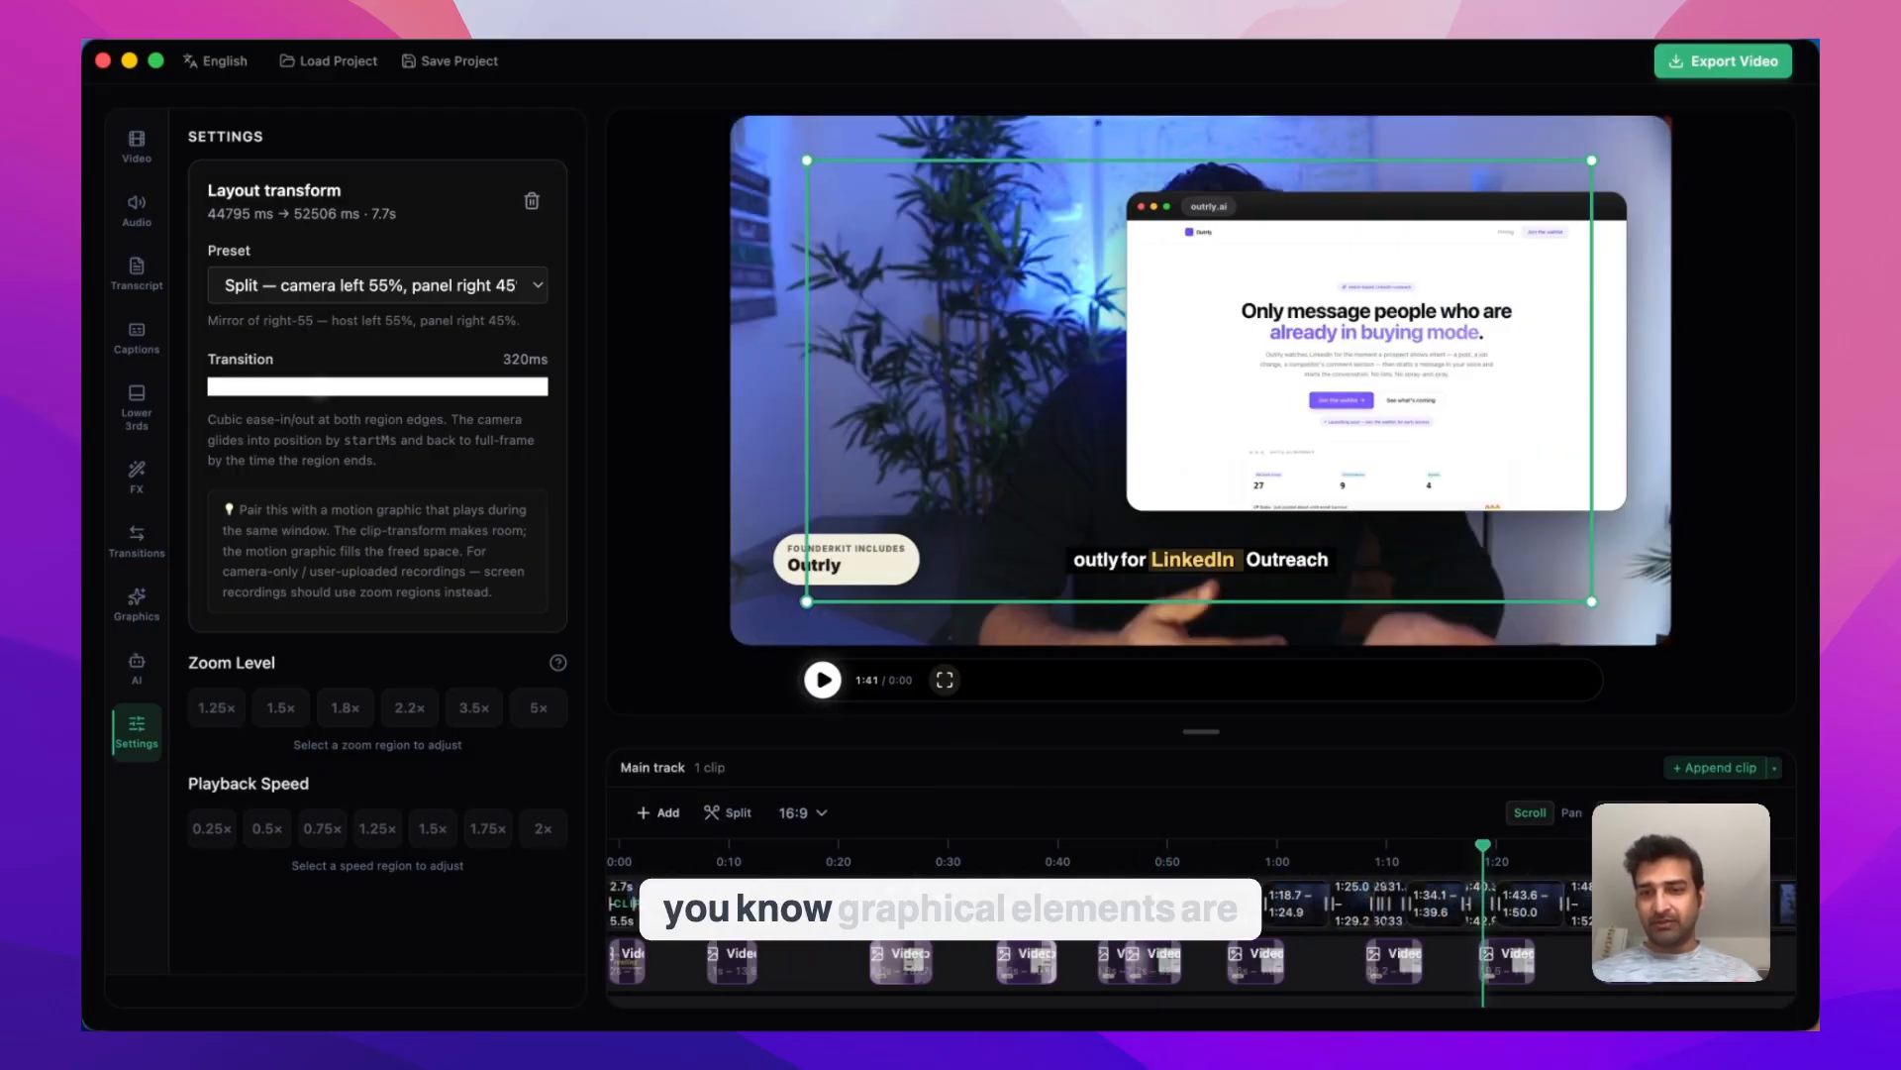
pyautogui.click(1619, 903)
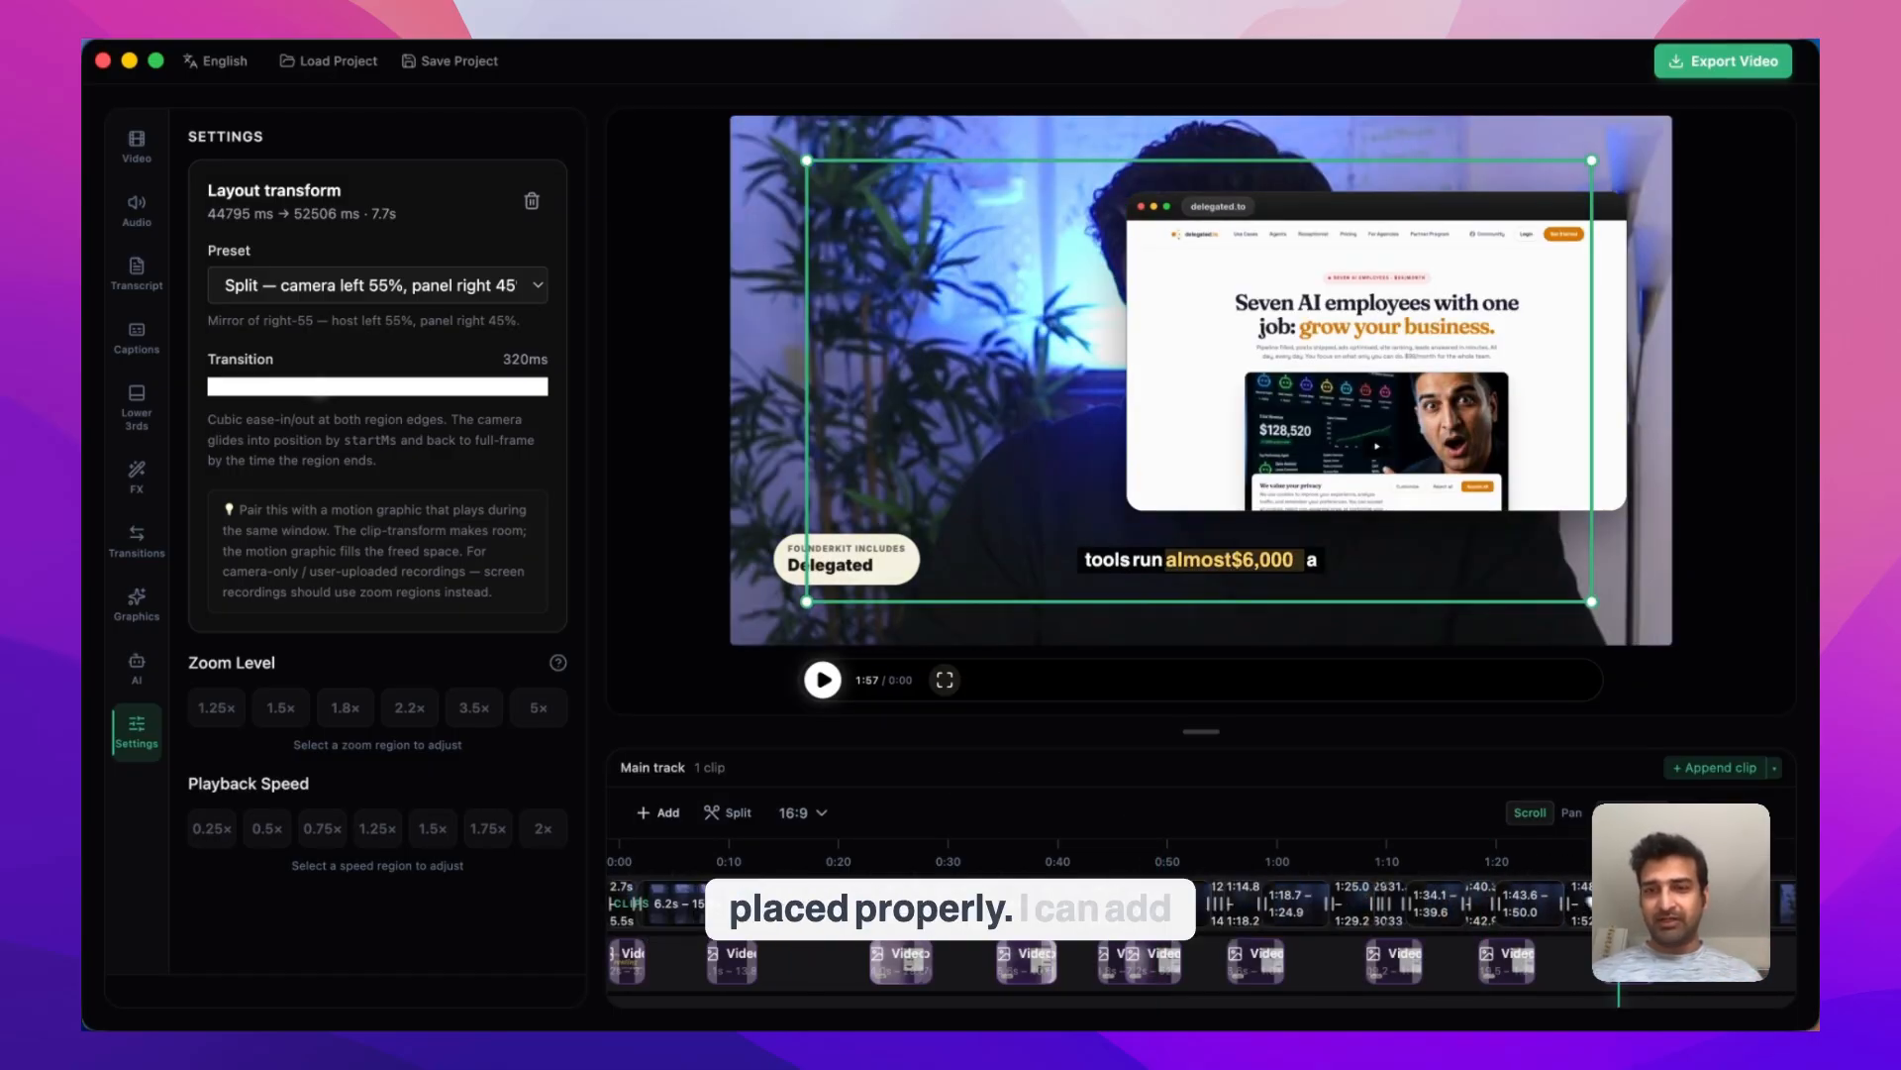
pyautogui.click(1500, 916)
pyautogui.scroll(-2, 1505, 931)
pyautogui.click(1500, 974)
pyautogui.click(1471, 933)
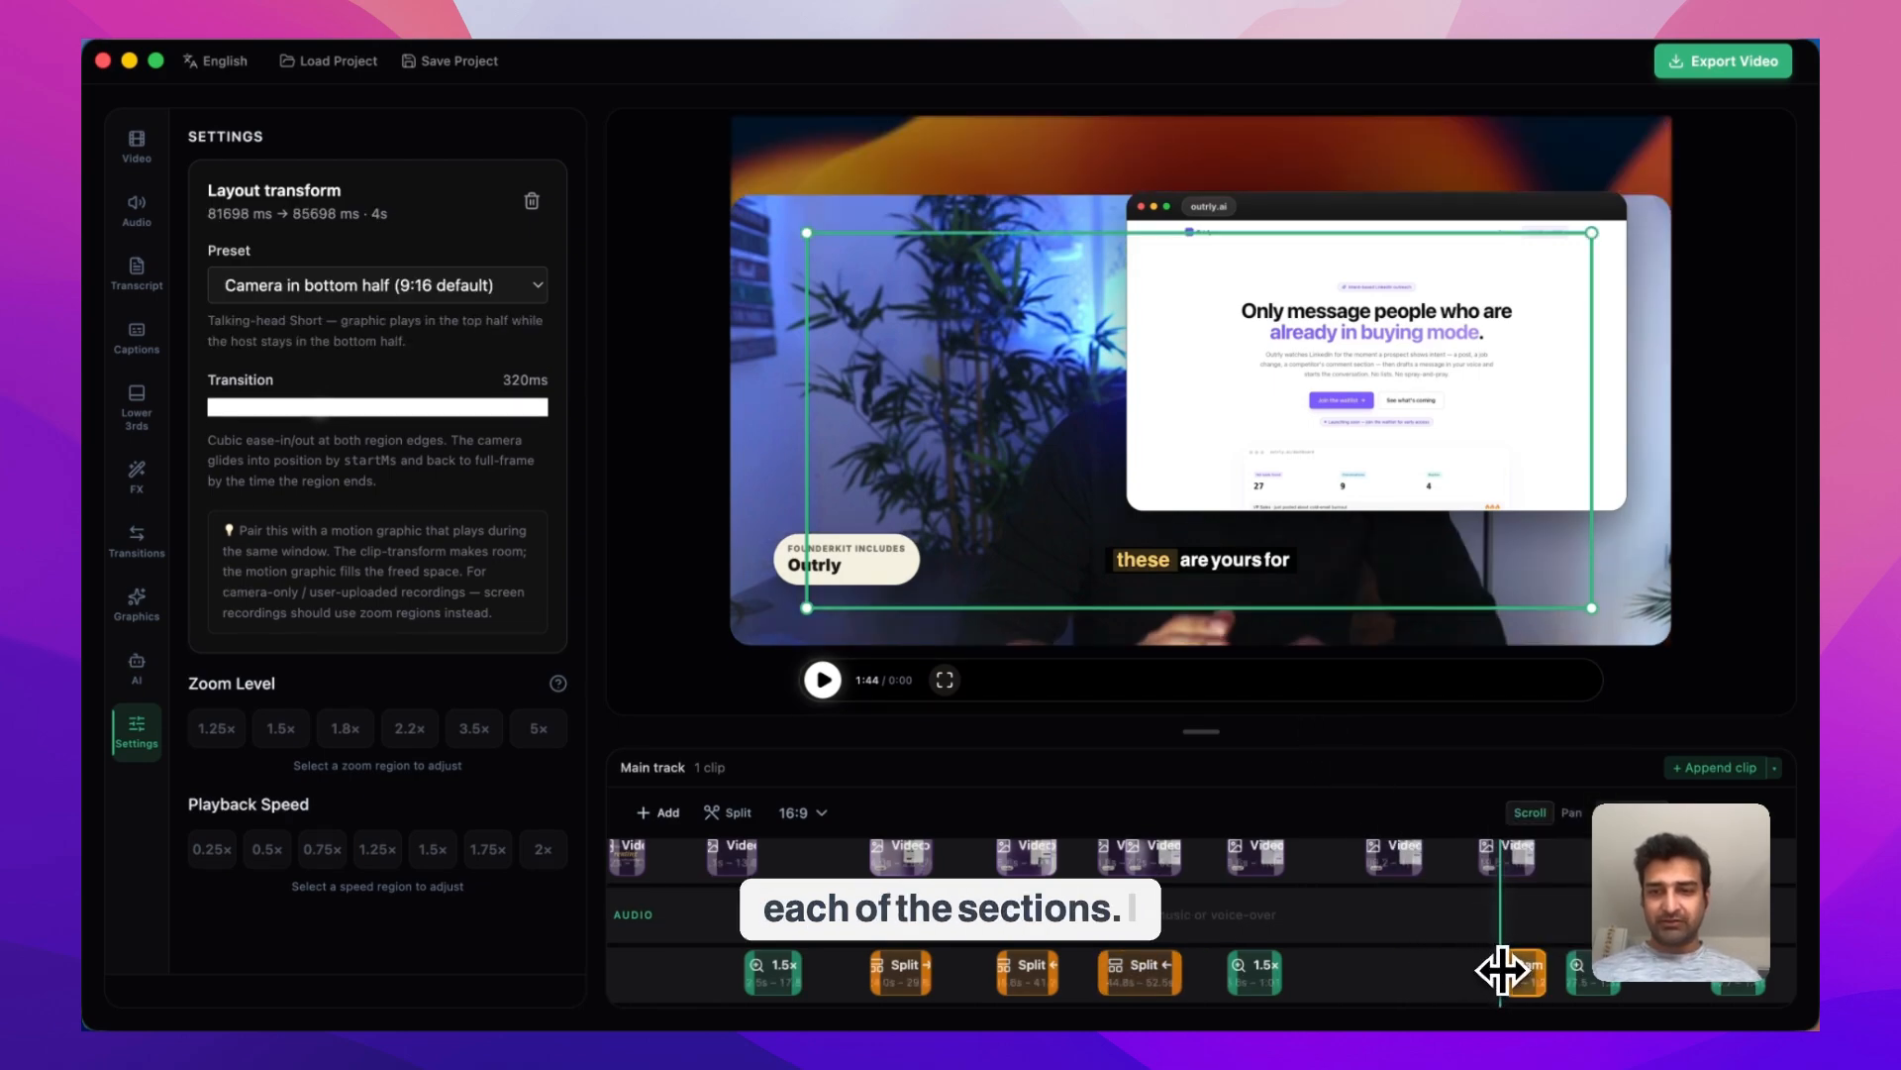
pyautogui.moveTo(1502, 971); pyautogui.dragTo(1519, 967)
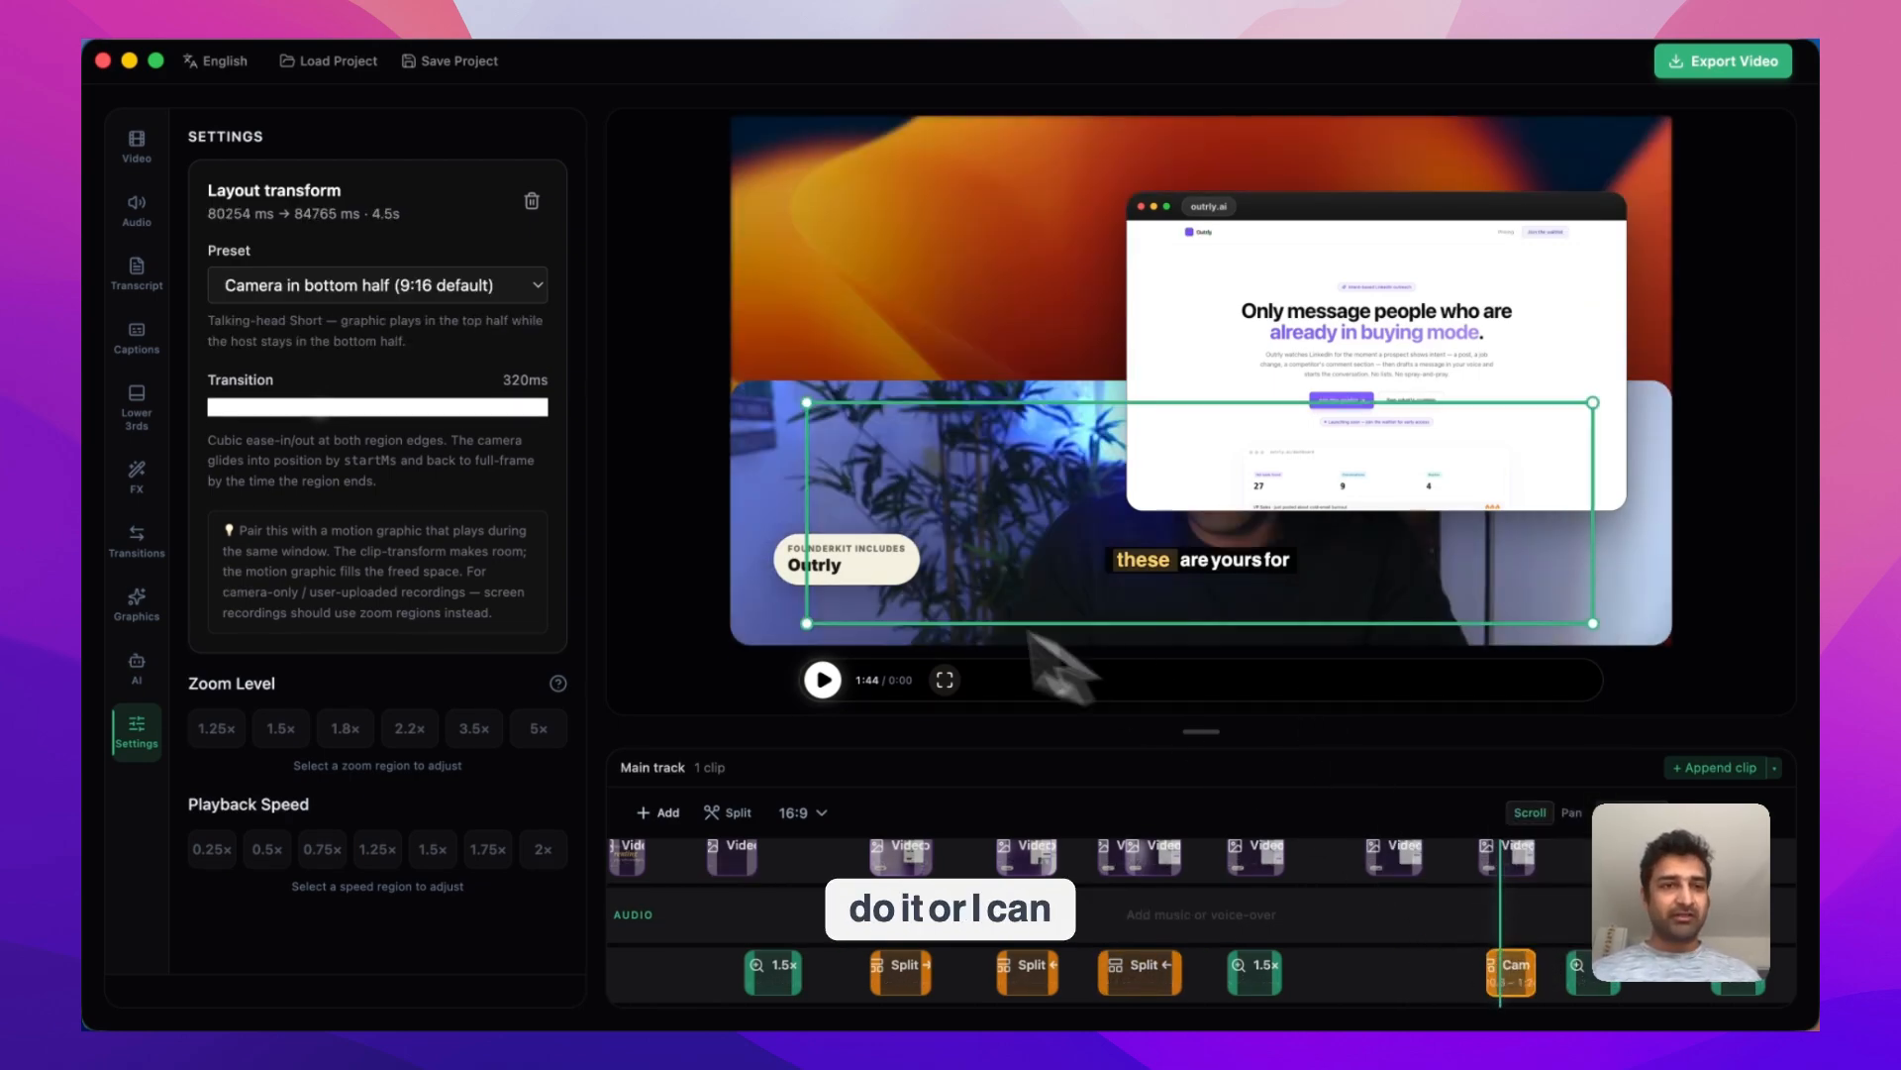
pyautogui.click(416, 285)
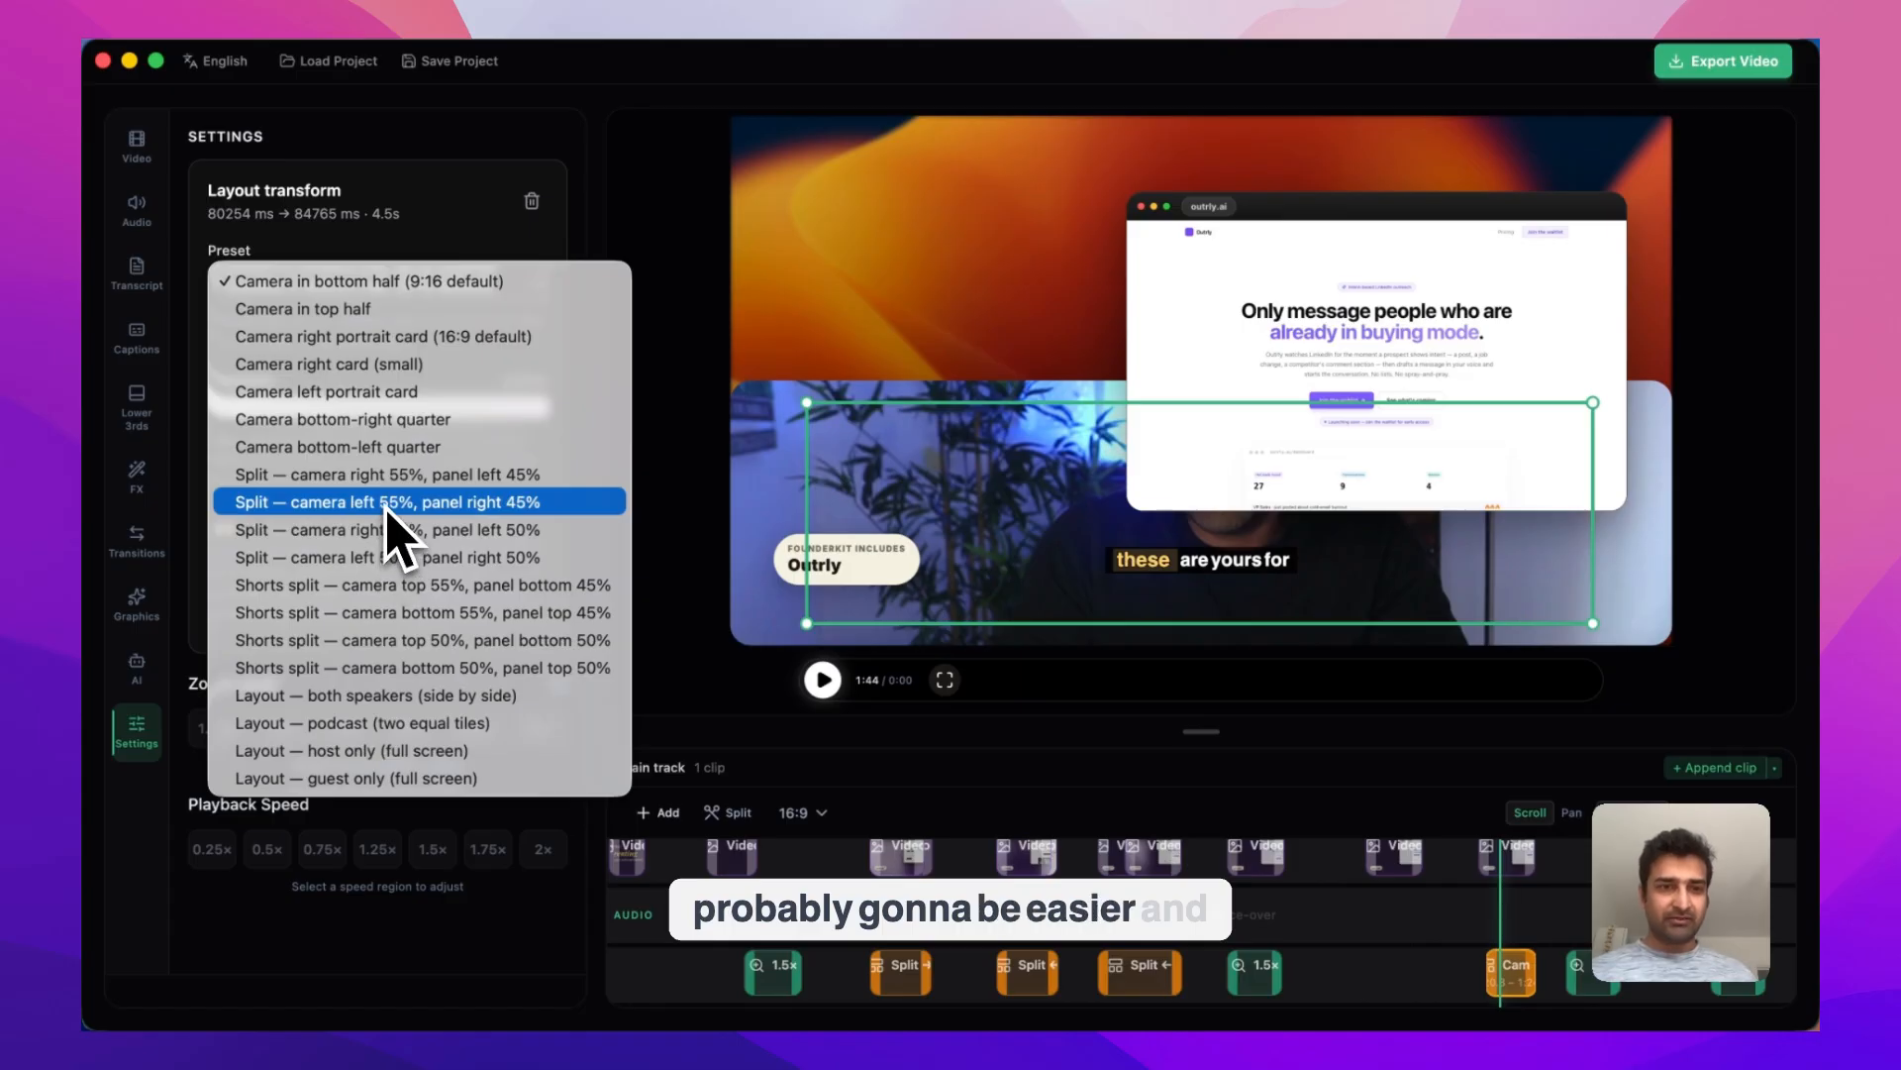
pyautogui.click(410, 977)
pyautogui.press('Delete')
pyautogui.scroll(2, 1515, 898)
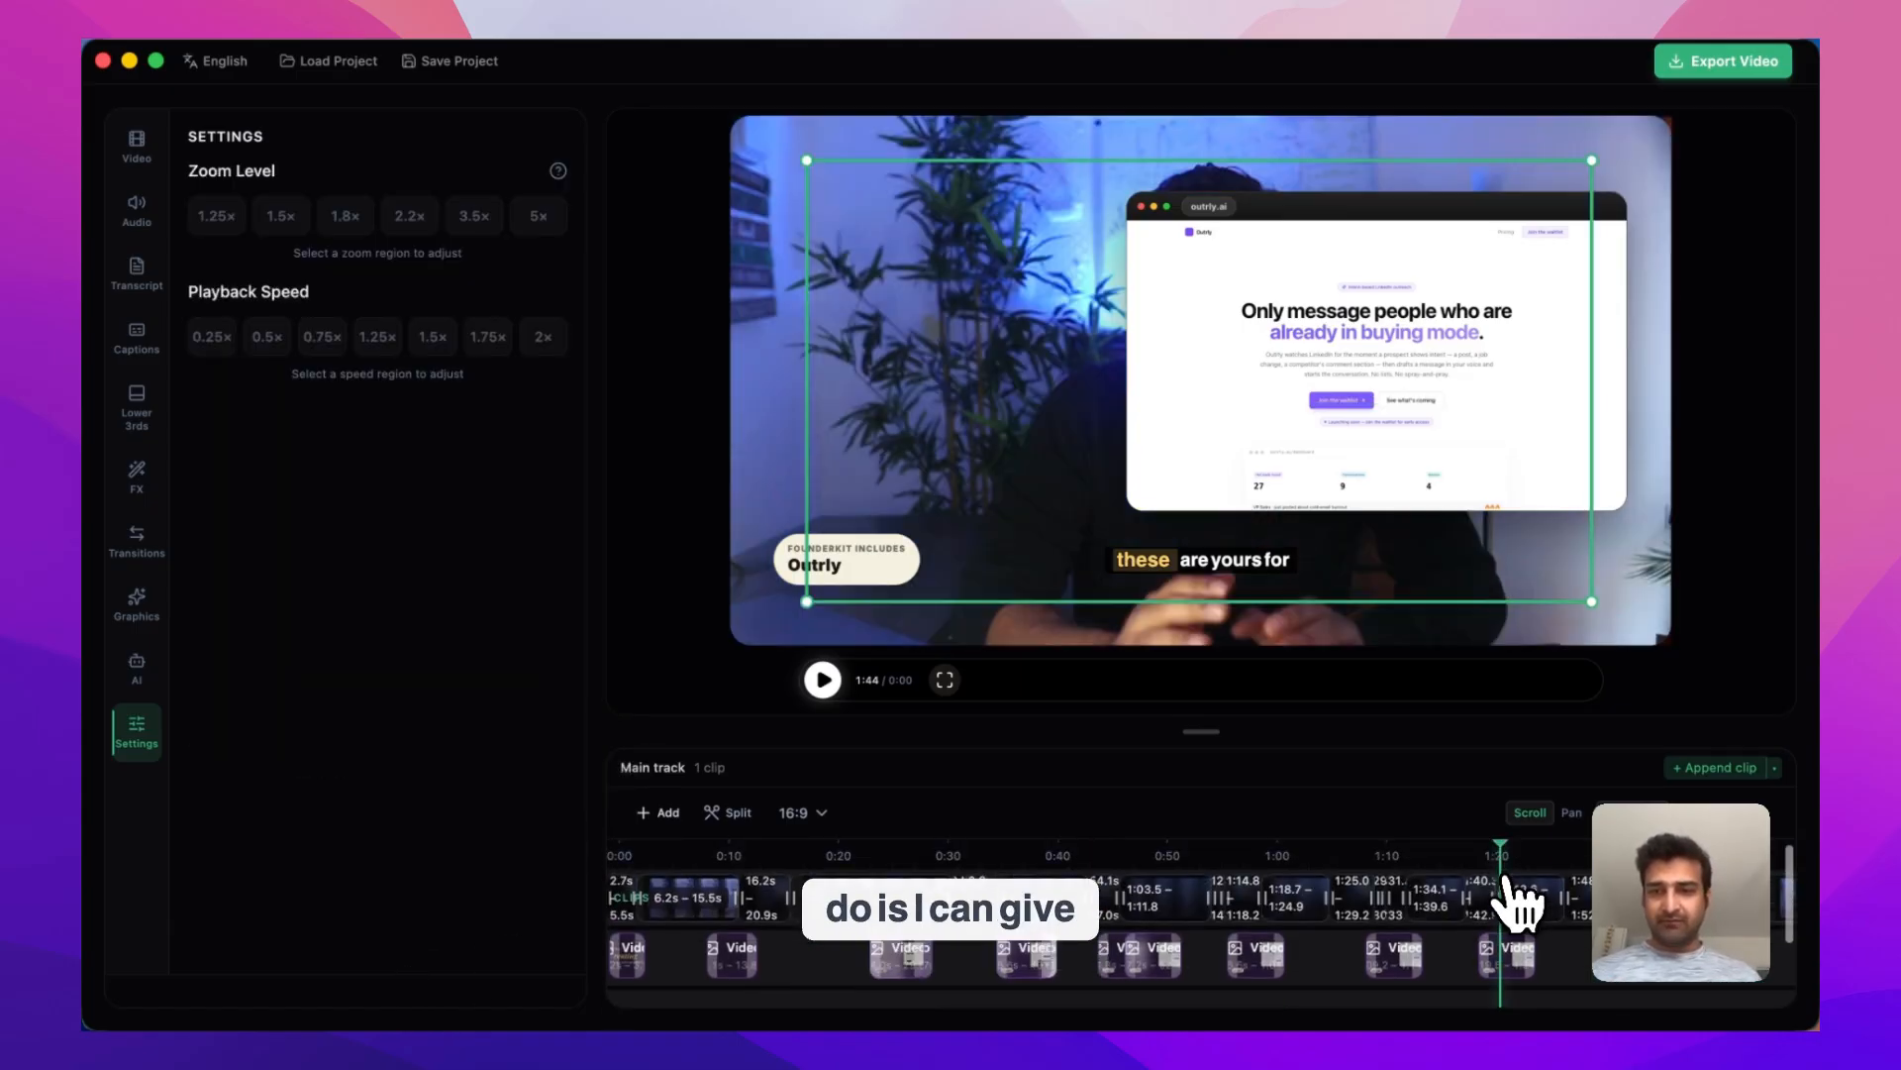
# Attach the current frame and ask the AI agent to add missing layout transforms at image overlays, with camera left half and image right
pyautogui.click(139, 666)
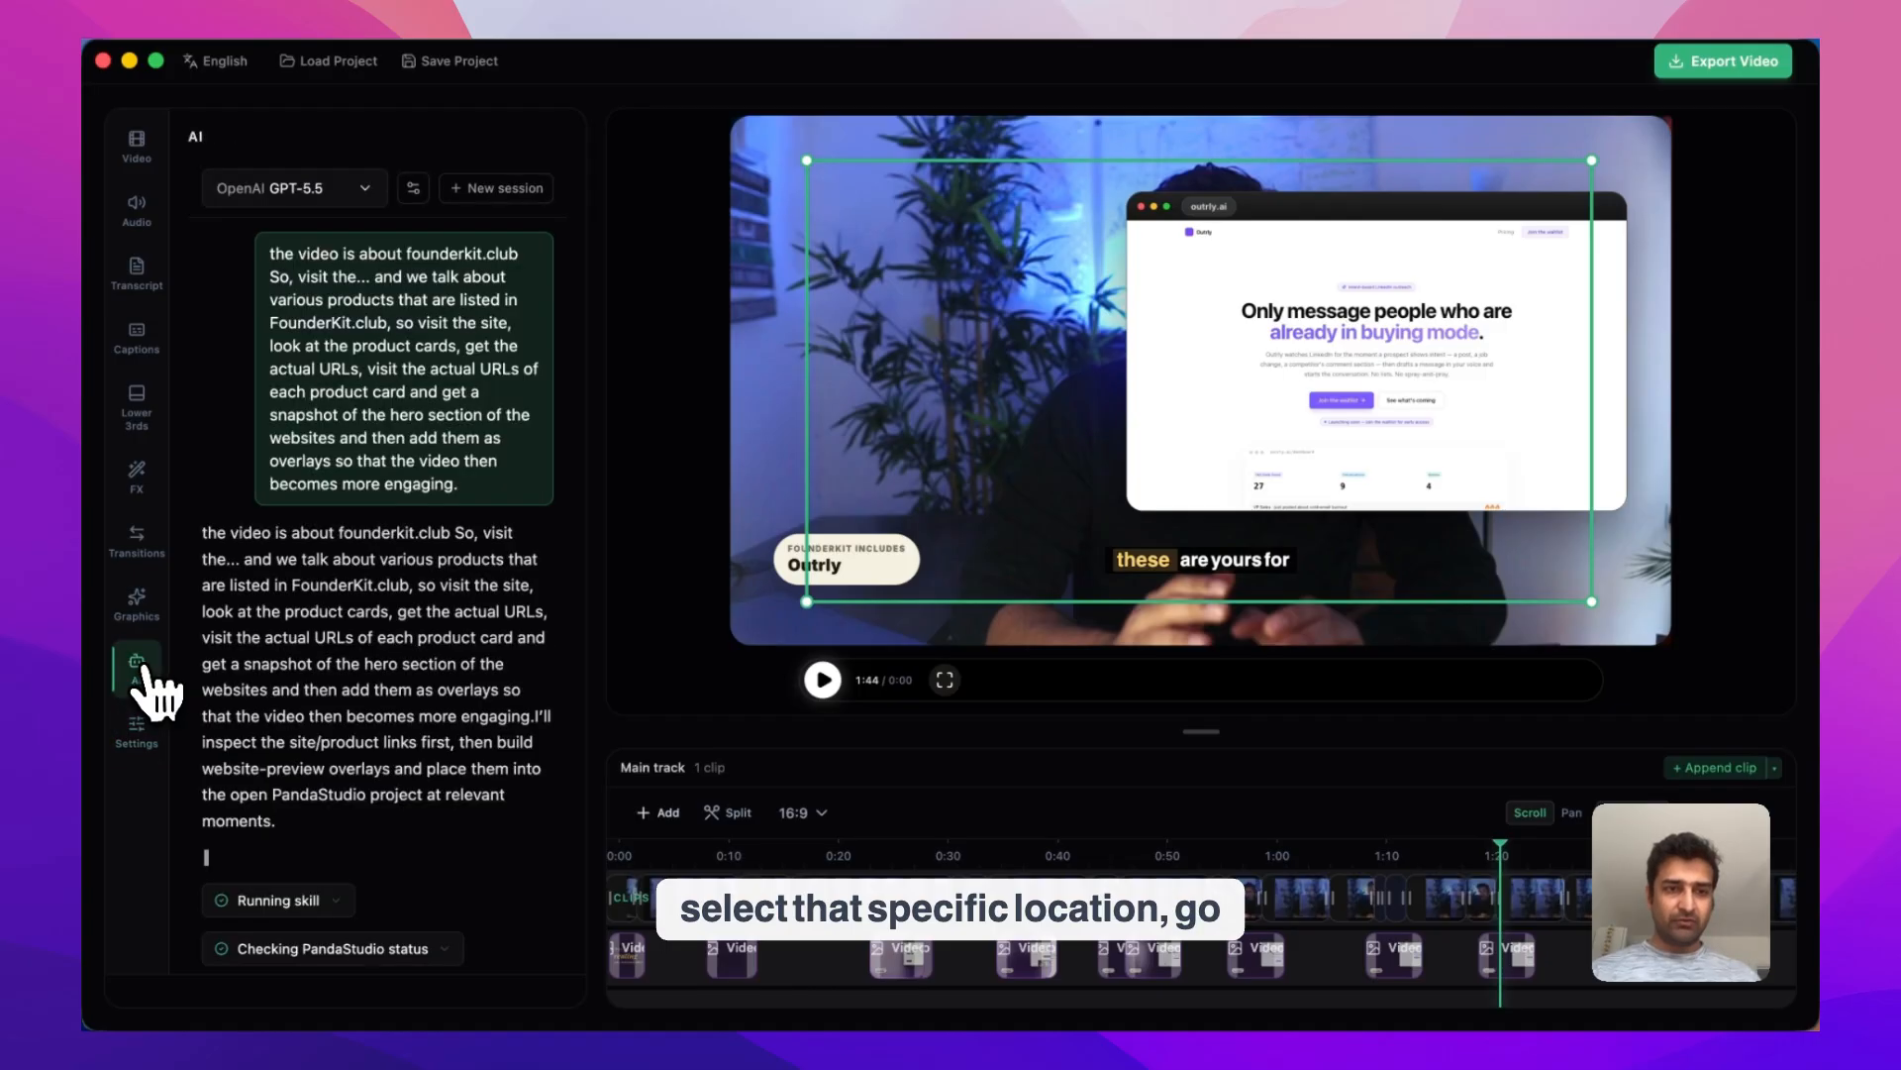
pyautogui.click(472, 950)
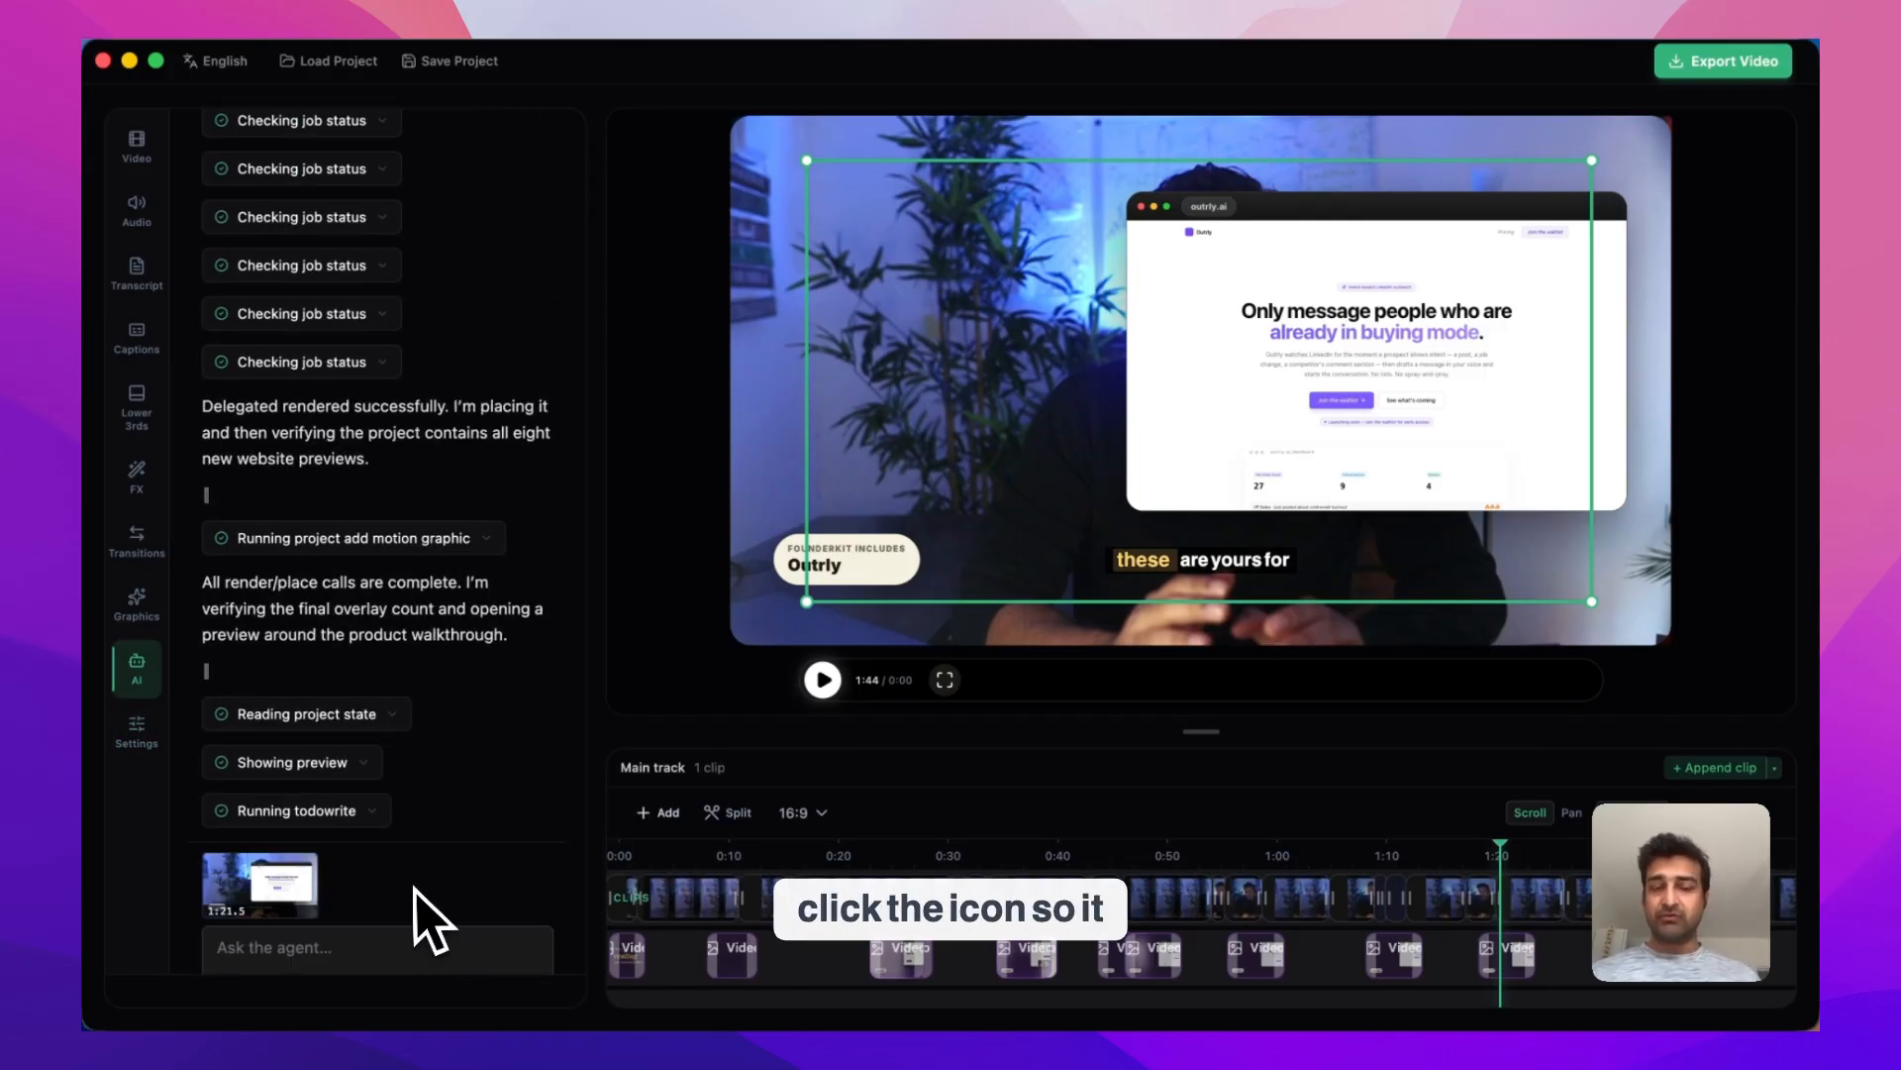
pyautogui.click(316, 952)
pyautogui.write('Where we have')
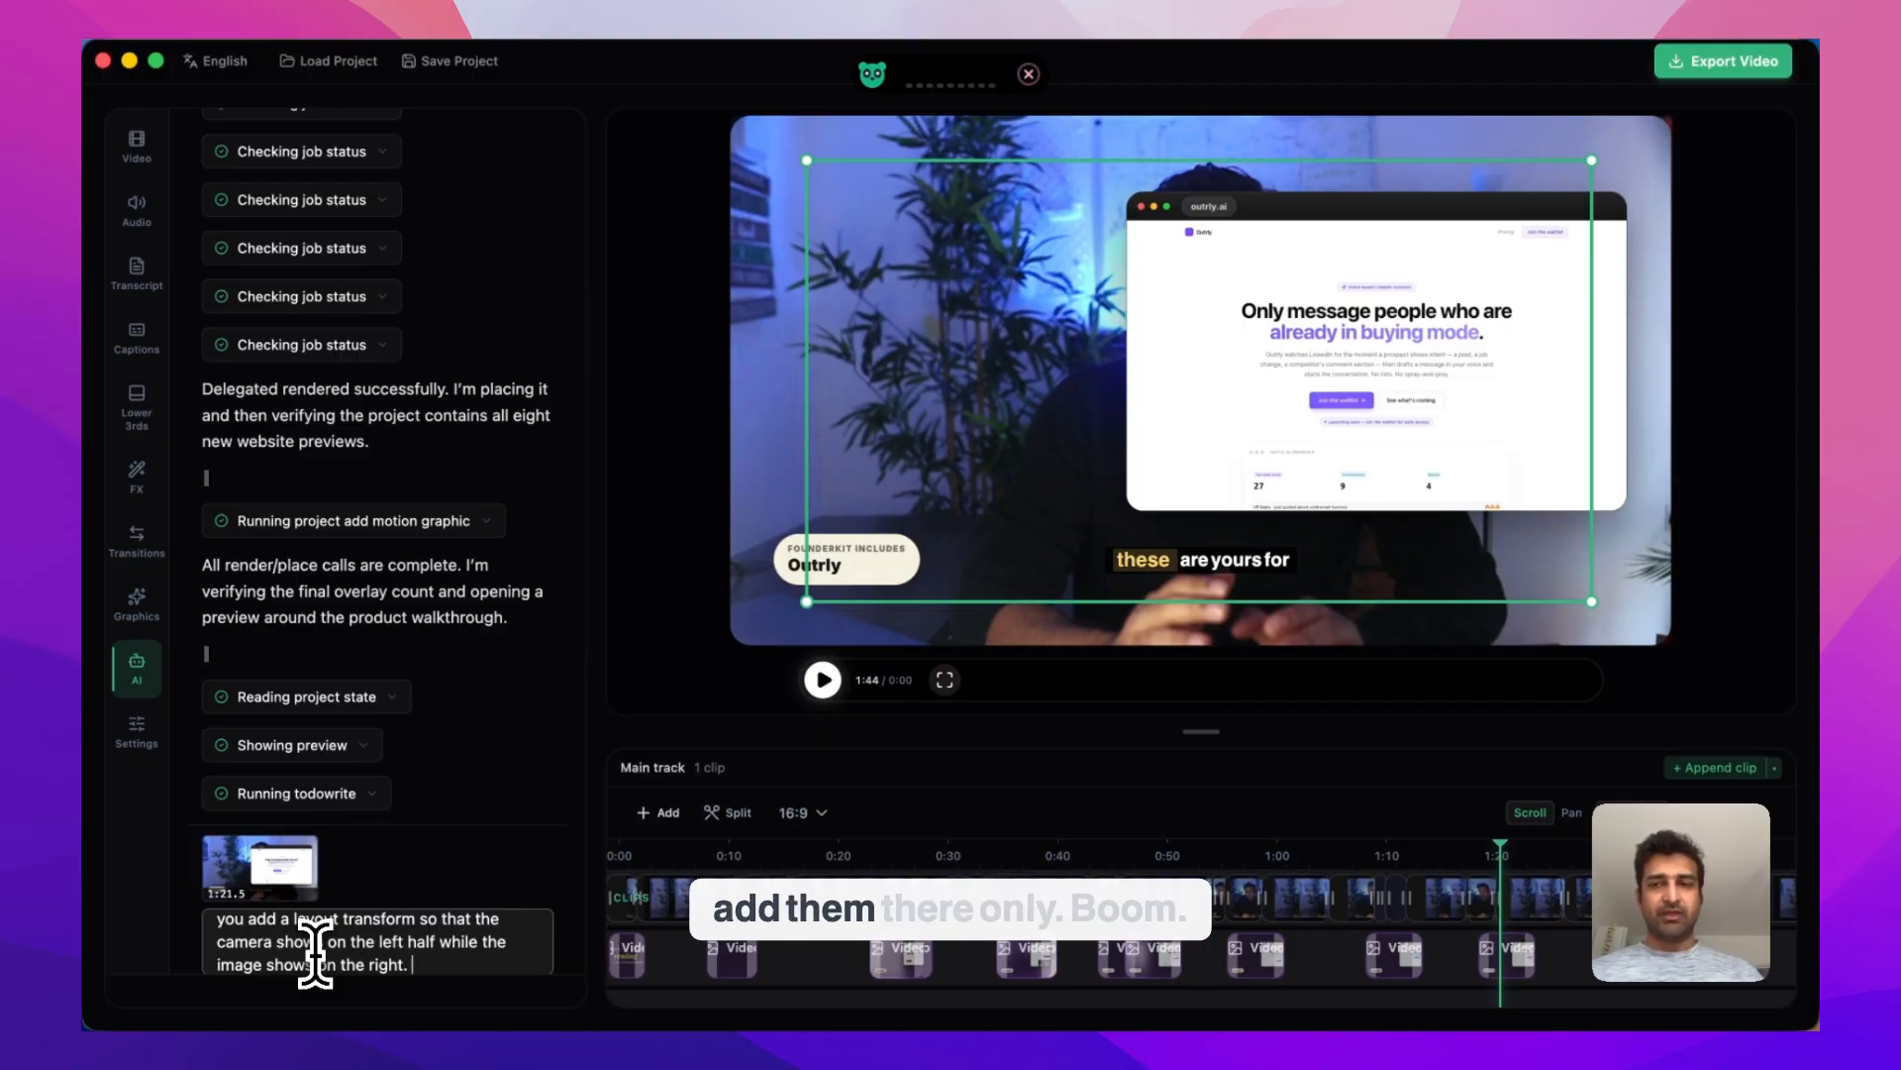
pyautogui.press('Return')
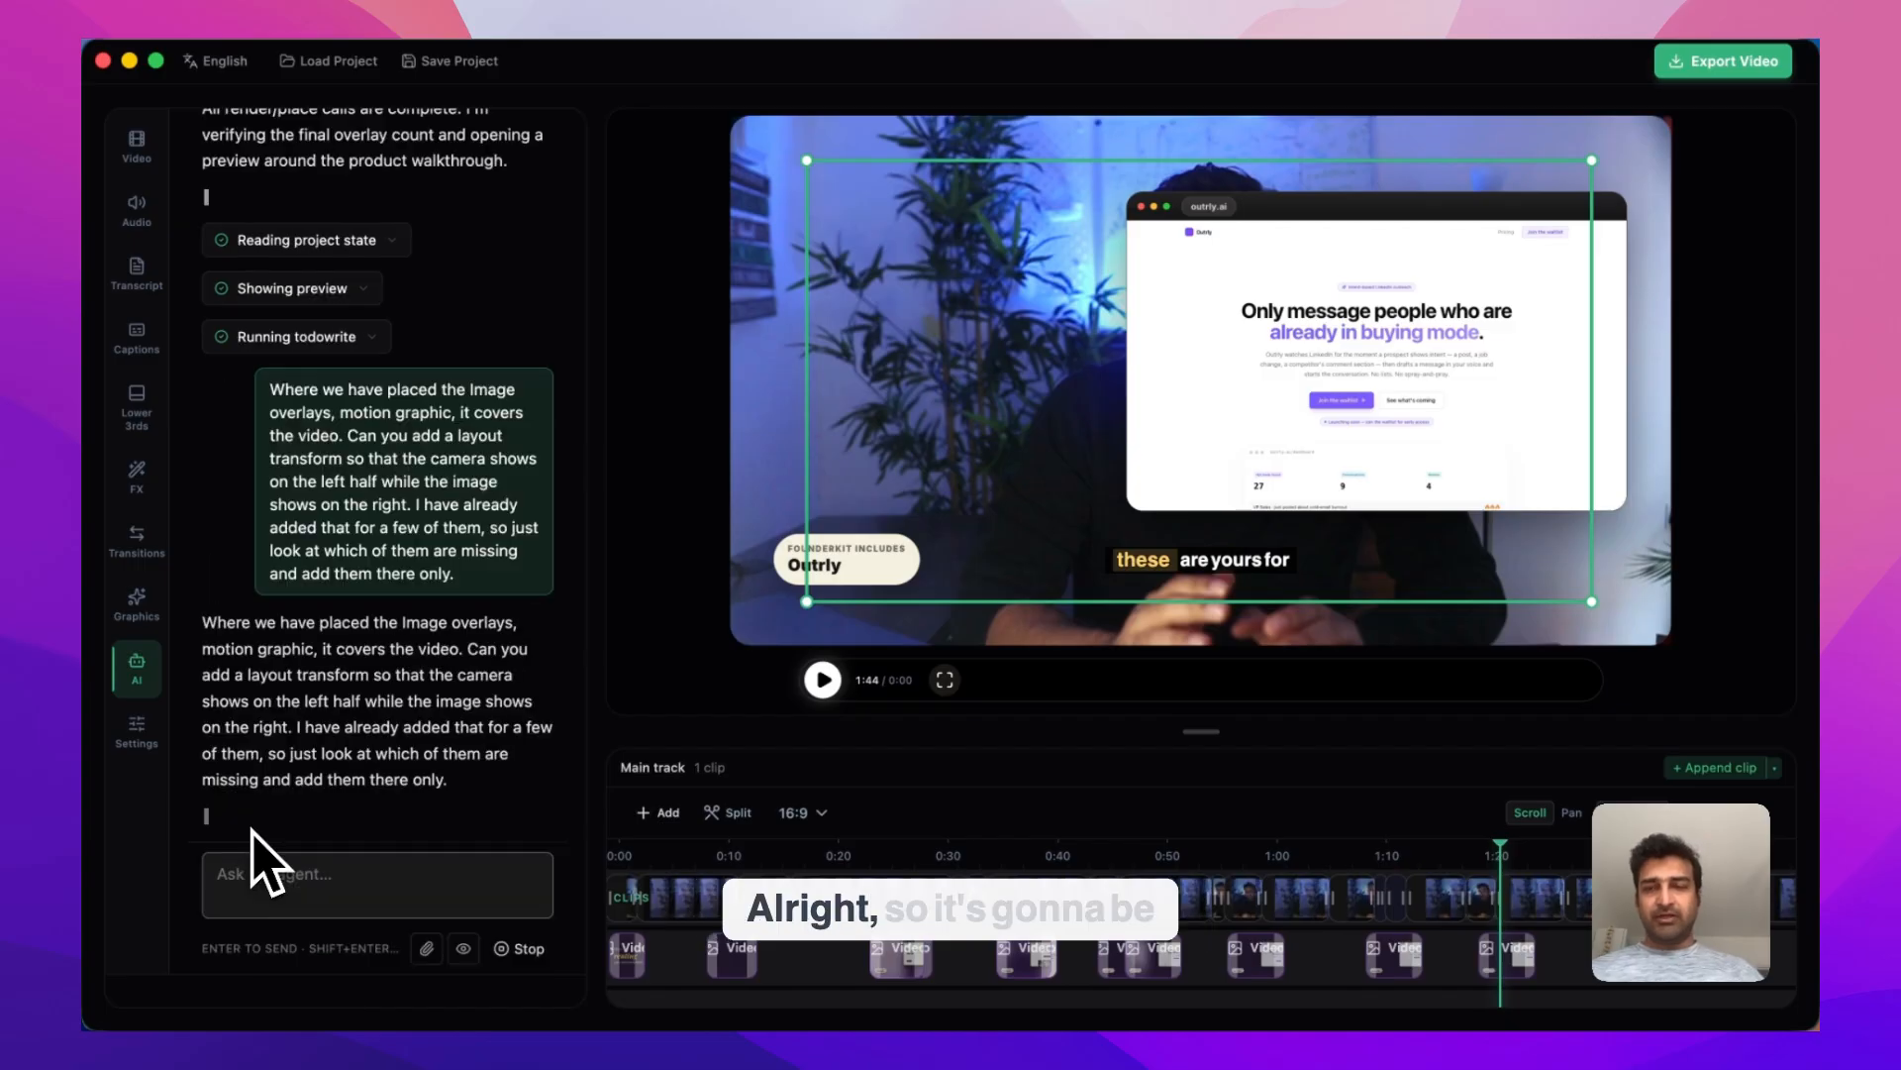